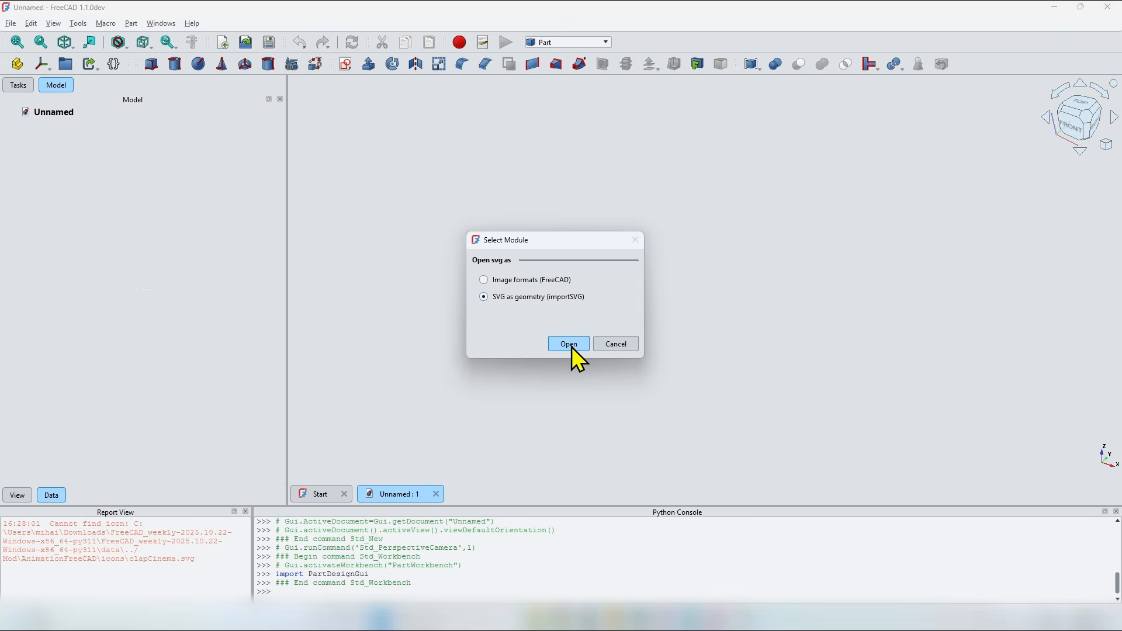
Step: Import path42.svg as geometry at 96 dpi and delete its three text objects
{"action": "left_click", "coordinate": [569, 344]}
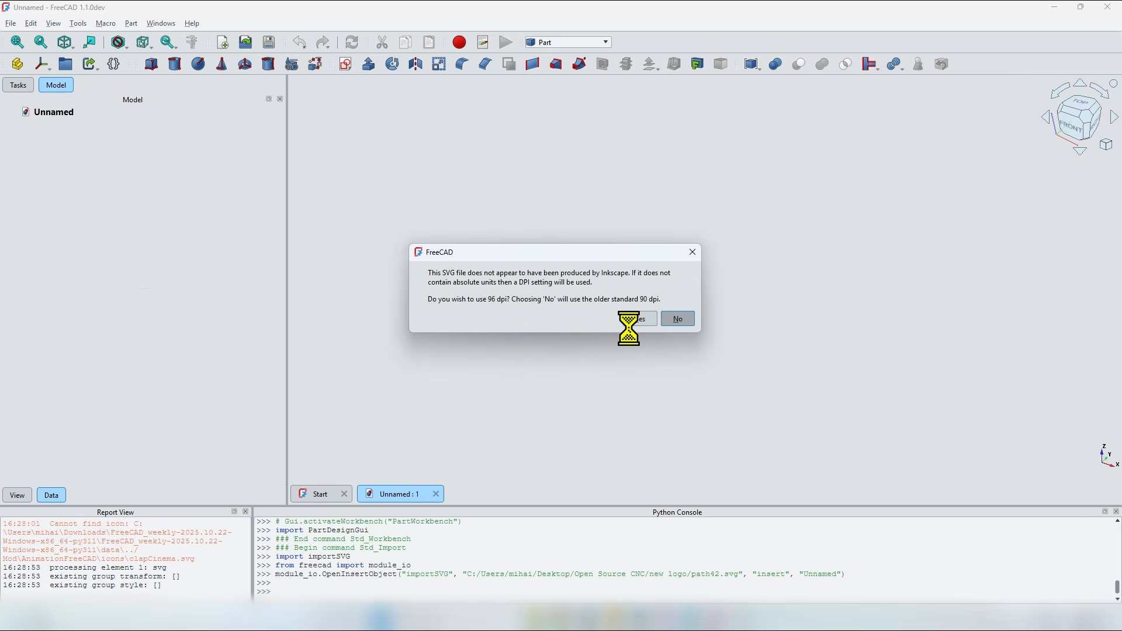
{"action": "left_click", "coordinate": [638, 319]}
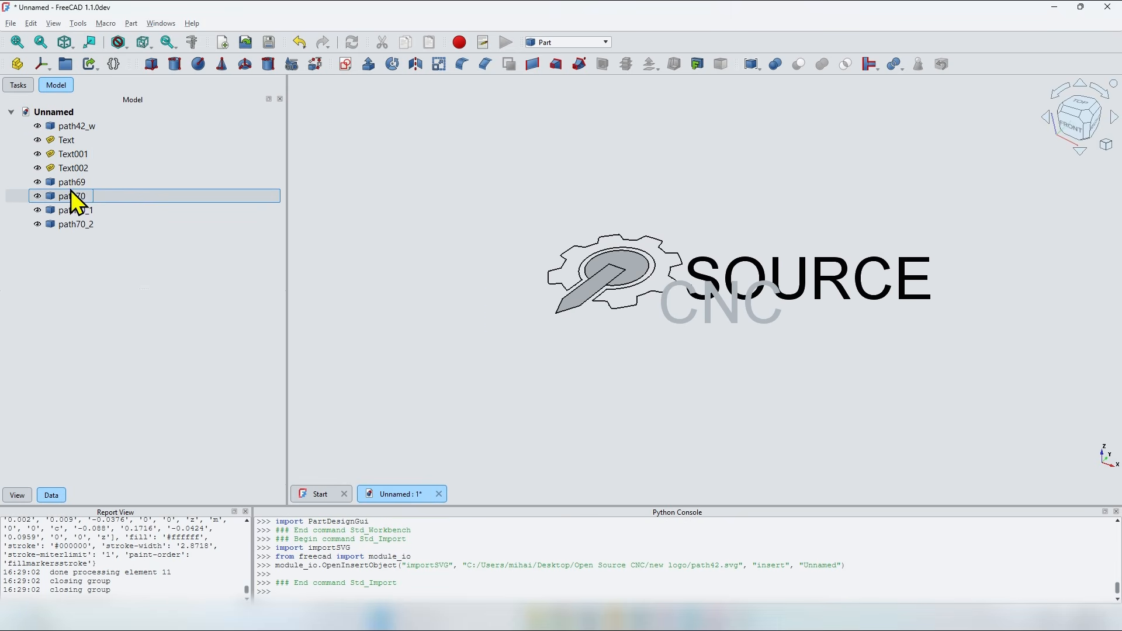
{"action": "left_click", "coordinate": [84, 144]}
{"action": "left_click", "coordinate": [81, 169], "text": "shift"}
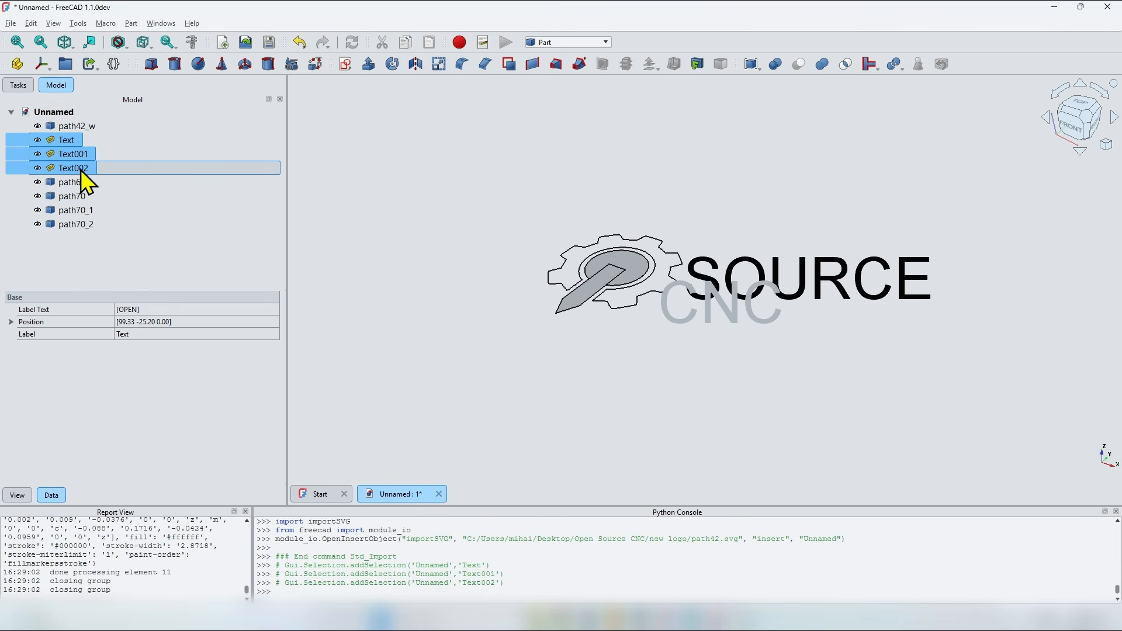
{"action": "key", "text": "Delete"}
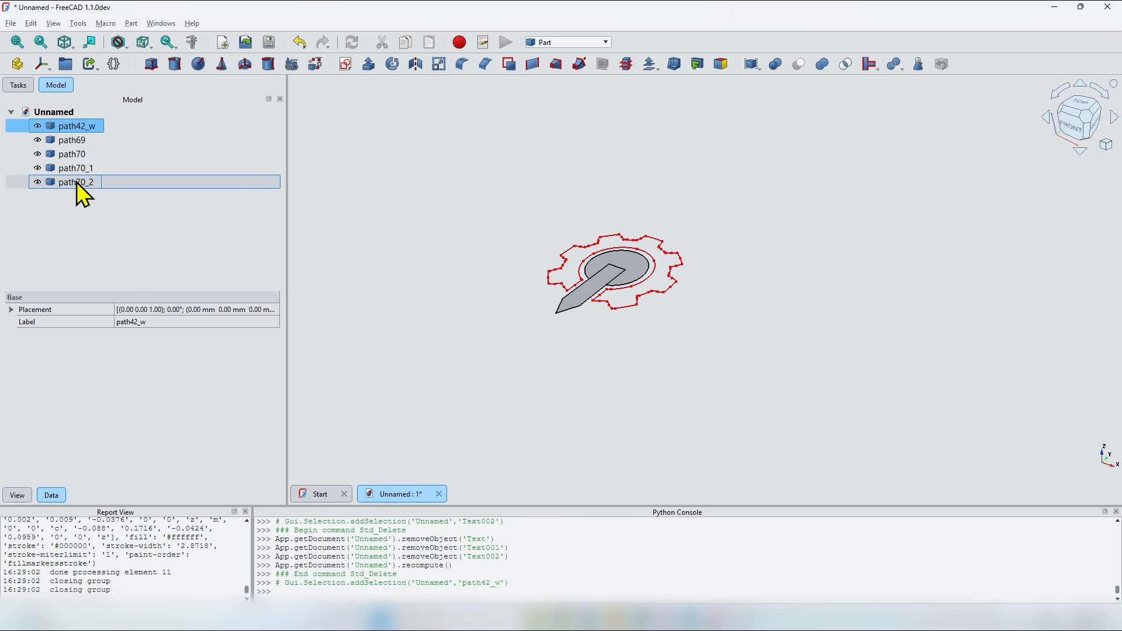
Step: Combine the five imported paths, from path42_w to path70_2, into one compound and rename it Logo
{"action": "left_click", "coordinate": [78, 181], "text": "shift"}
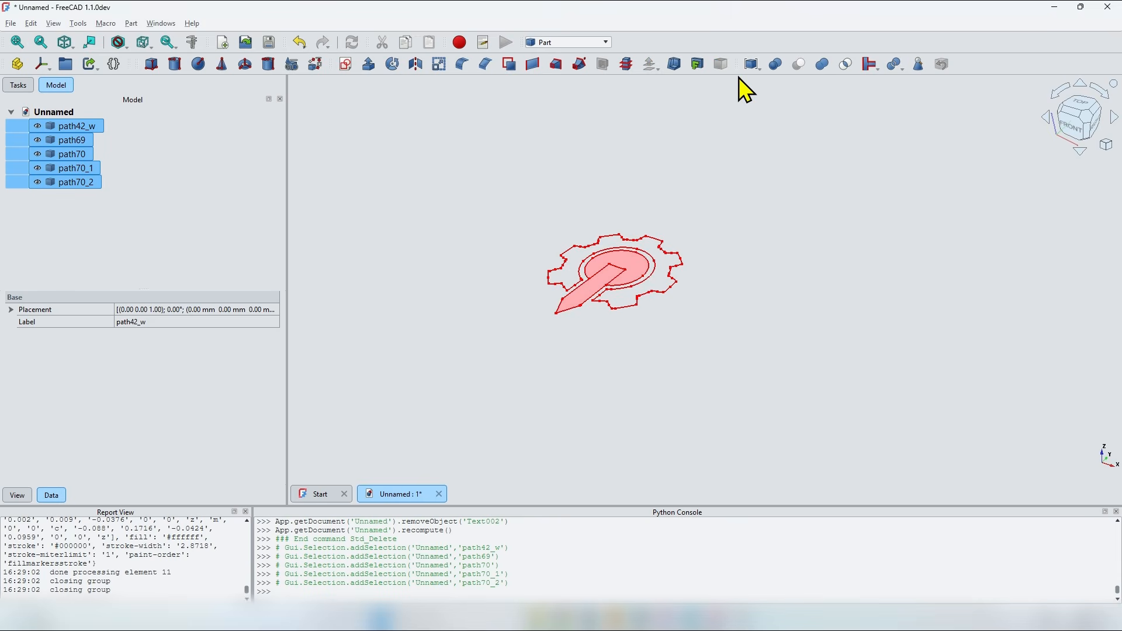
{"action": "left_click", "coordinate": [751, 64]}
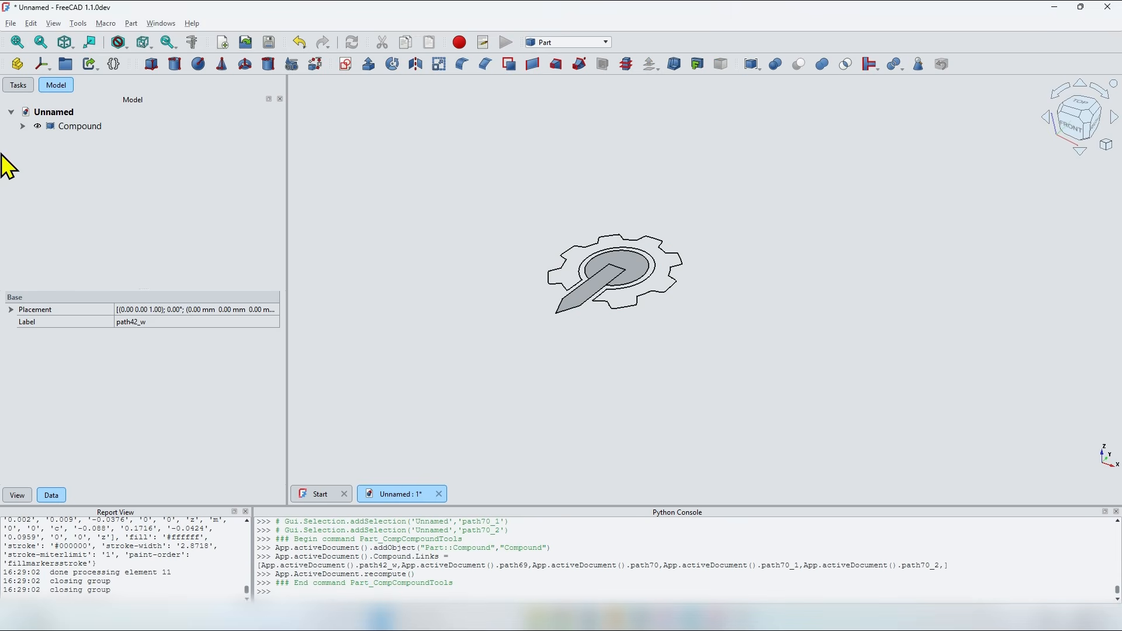
{"action": "left_click", "coordinate": [97, 127]}
{"action": "left_click", "coordinate": [98, 127]}
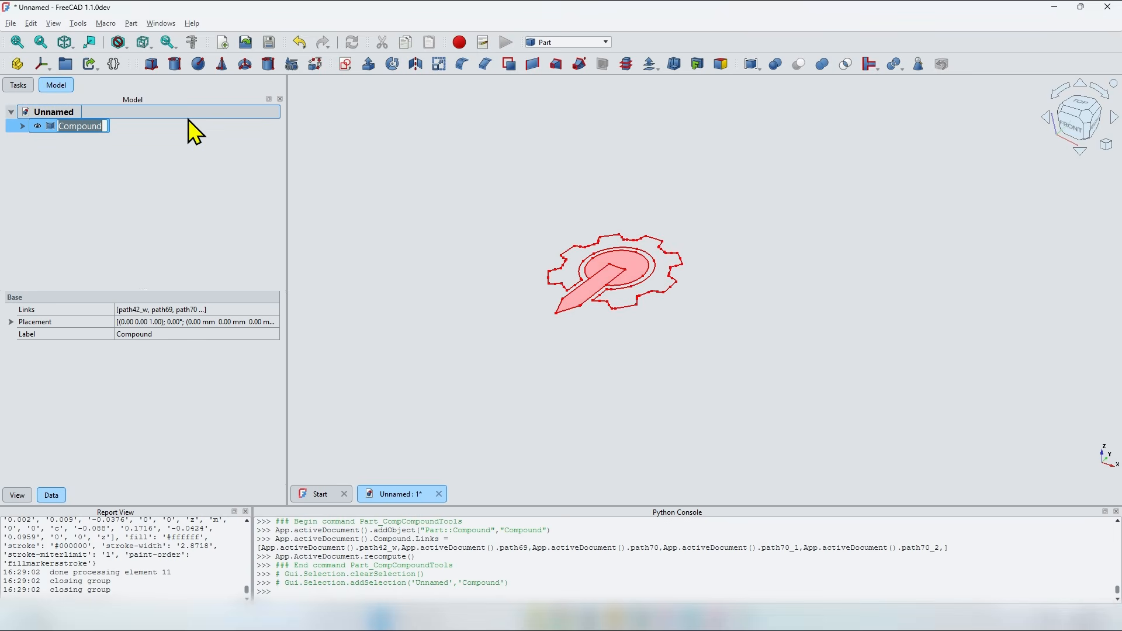
{"action": "type", "text": "Logo"}
{"action": "key", "text": "Return"}
{"action": "left_click", "coordinate": [569, 198]}
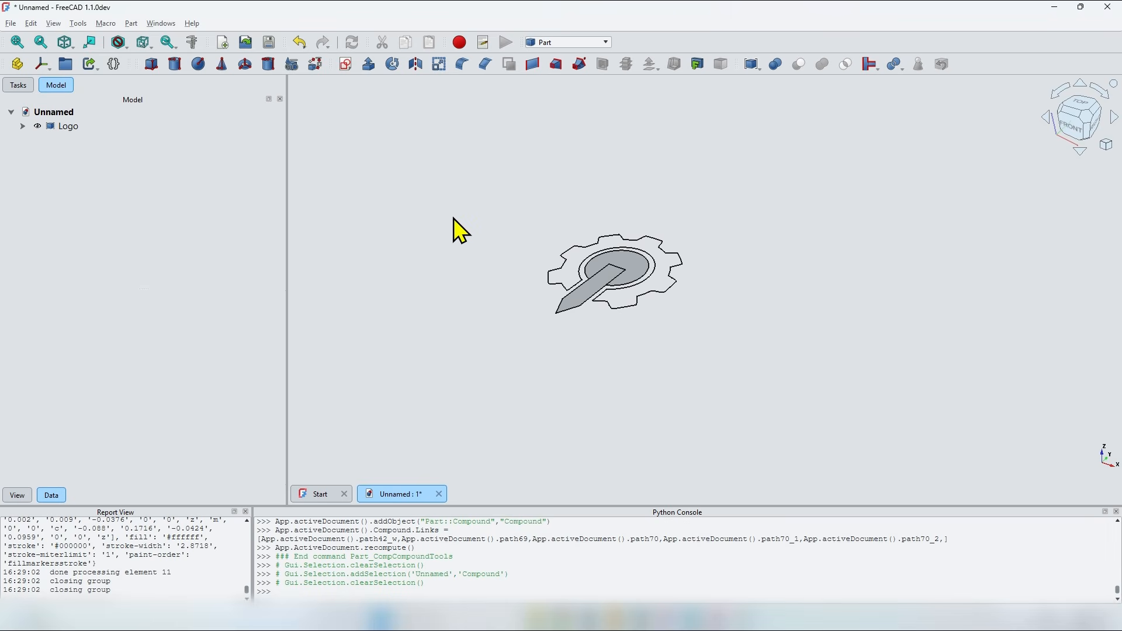
Step: Enable showing the axis cross by default in the 3D View display preferences
{"action": "left_click", "coordinate": [32, 22]}
{"action": "left_click", "coordinate": [119, 314]}
{"action": "left_click", "coordinate": [346, 199]}
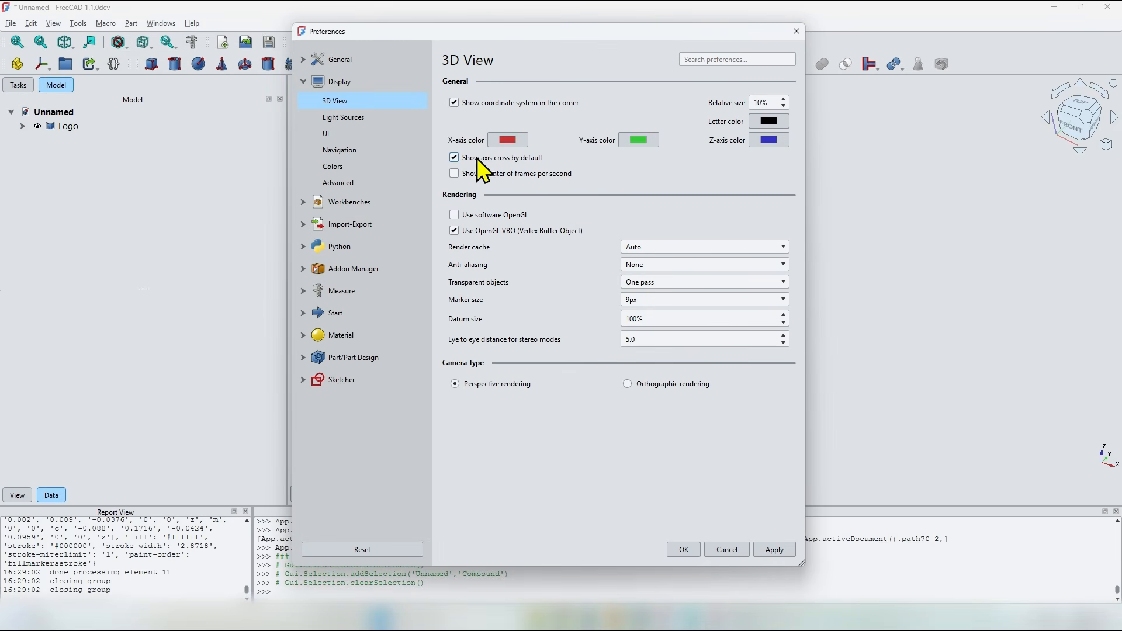
{"action": "left_click", "coordinate": [678, 553]}
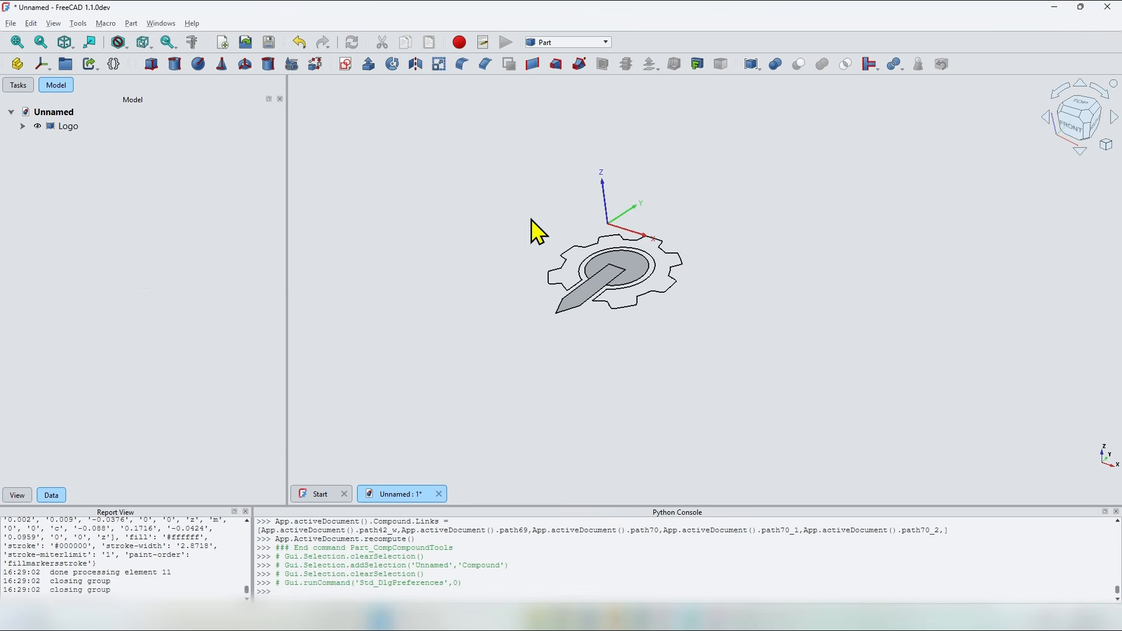
Step: Try moving the Logo compound along Y by setting its placement position to 90 mm and raising it to 102 mm
{"action": "scroll", "coordinate": [619, 209], "scroll_direction": "up", "scroll_amount": 4}
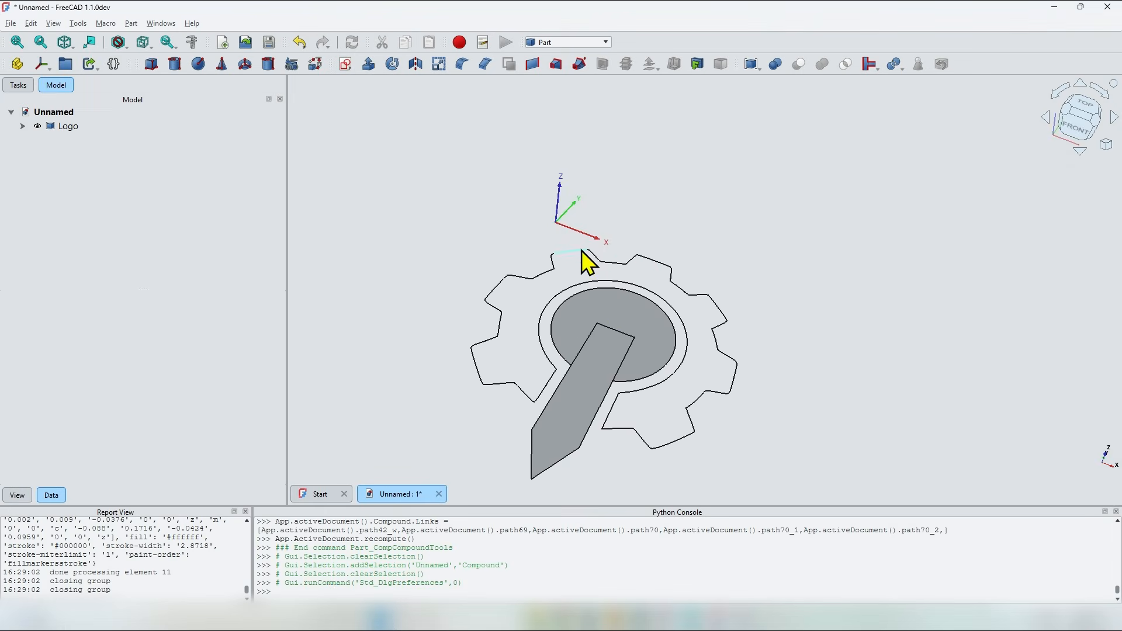
{"action": "scroll", "coordinate": [581, 251], "scroll_direction": "down", "scroll_amount": 3}
{"action": "middle_click_drag", "start_coordinate": [574, 269], "coordinate": [555, 332]}
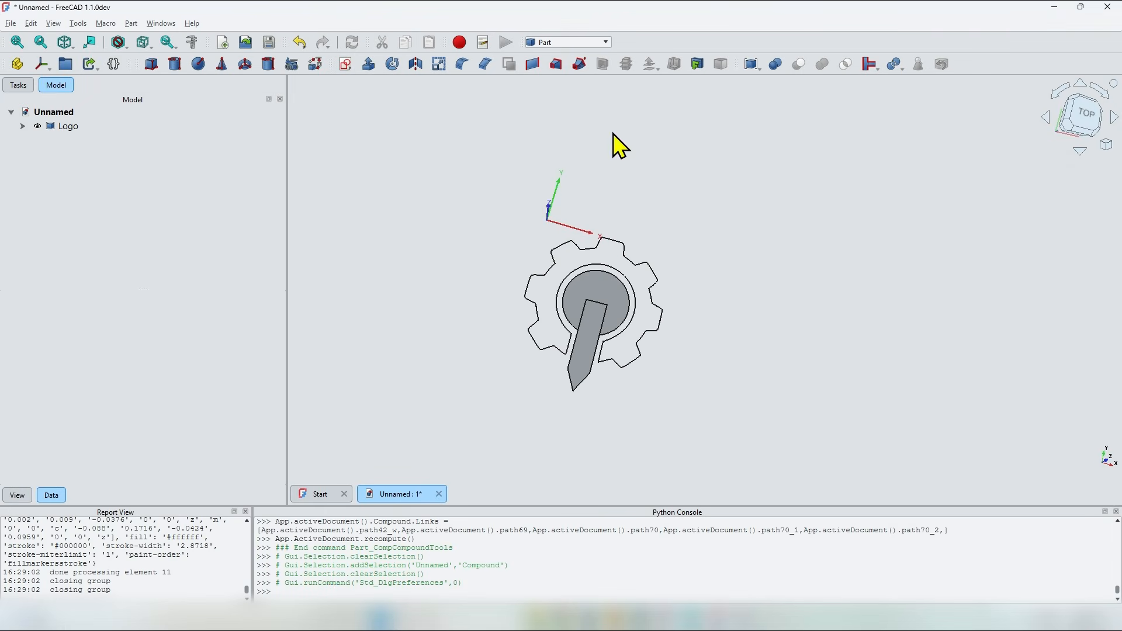
{"action": "left_click", "coordinate": [75, 128]}
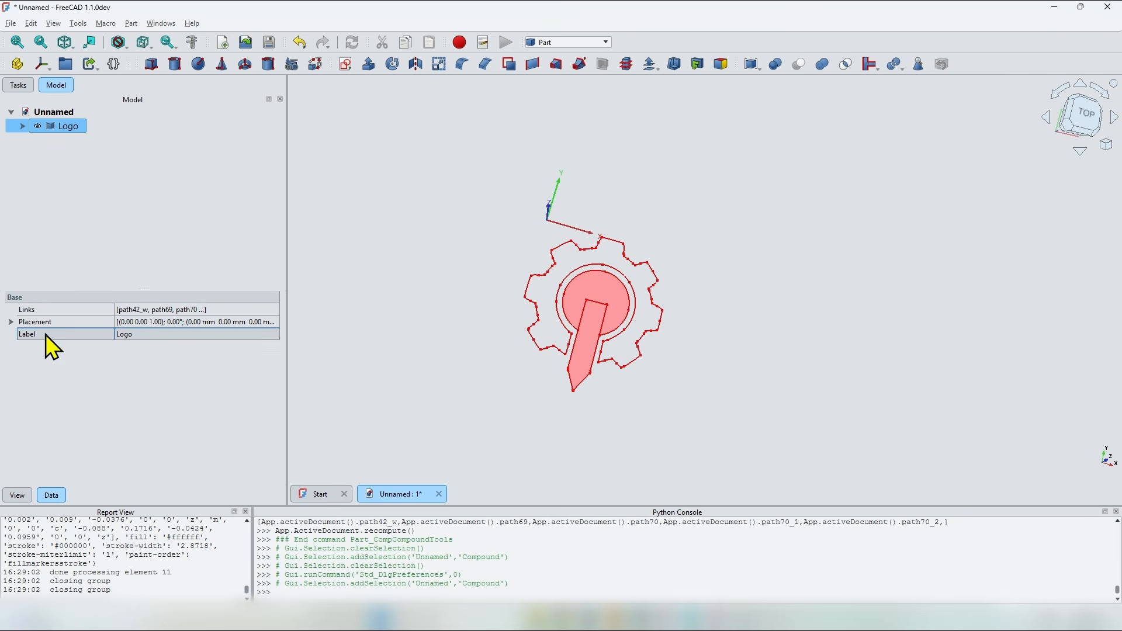
{"action": "left_click", "coordinate": [10, 322]}
{"action": "left_click", "coordinate": [22, 362]}
{"action": "left_click", "coordinate": [24, 359]}
{"action": "left_click", "coordinate": [102, 384]}
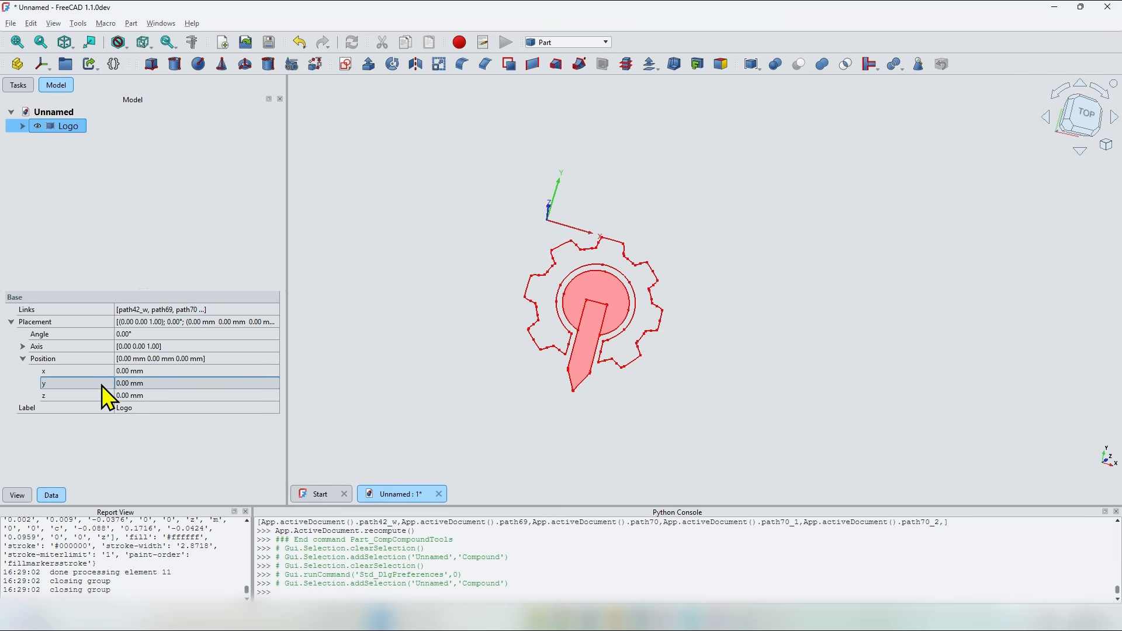
{"action": "left_click", "coordinate": [129, 384]}
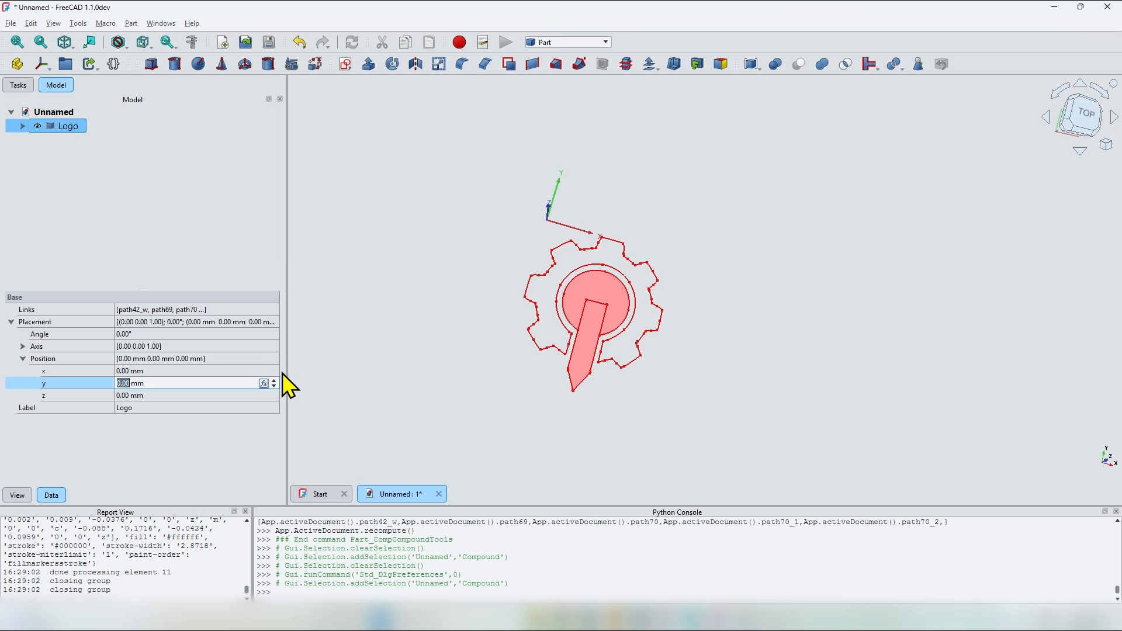
{"action": "type", "text": "90"}
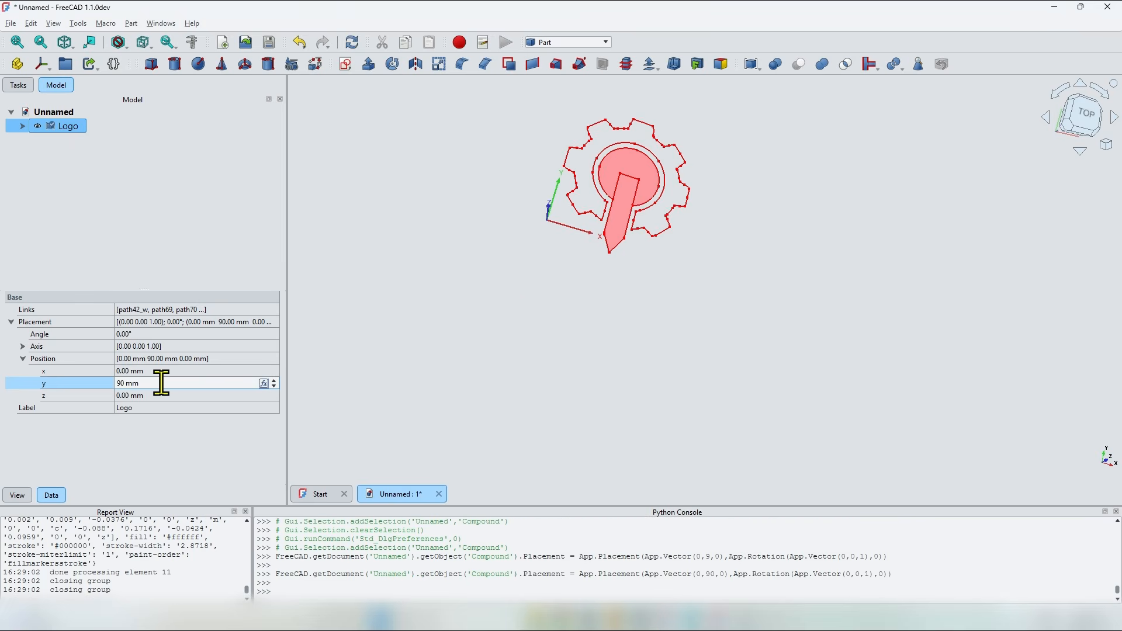
{"action": "scroll", "coordinate": [162, 383], "scroll_direction": "up", "scroll_amount": 3}
{"action": "scroll", "coordinate": [162, 383], "scroll_direction": "up", "scroll_amount": 9}
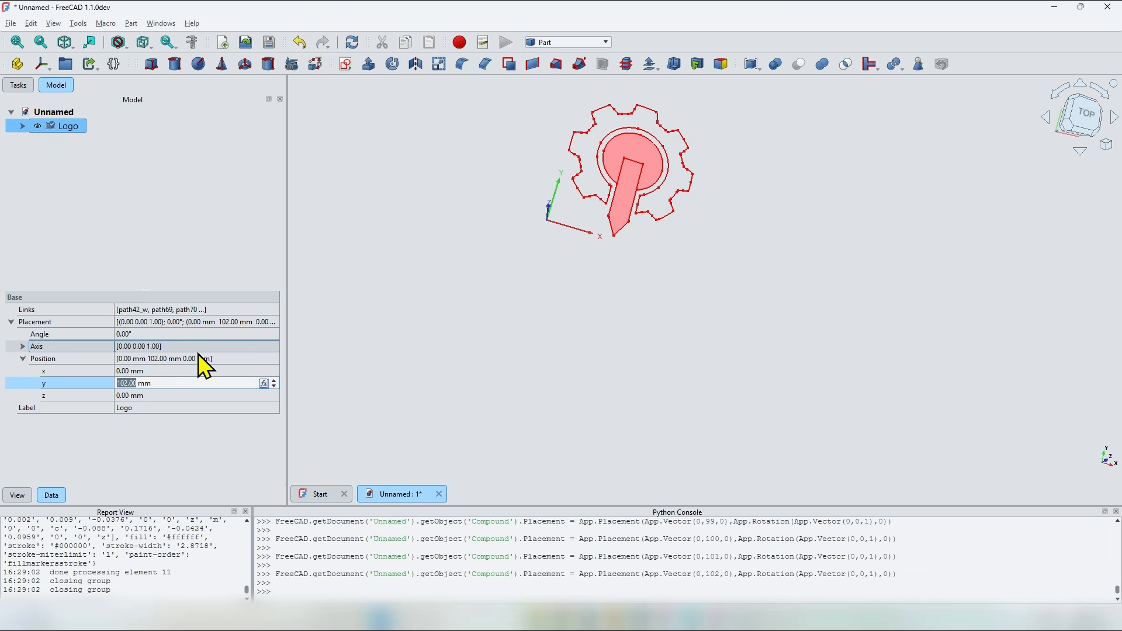
Step: Drive the Logo's Y position with the expression Shape.BoundBox.YLength
{"action": "left_click", "coordinate": [265, 384]}
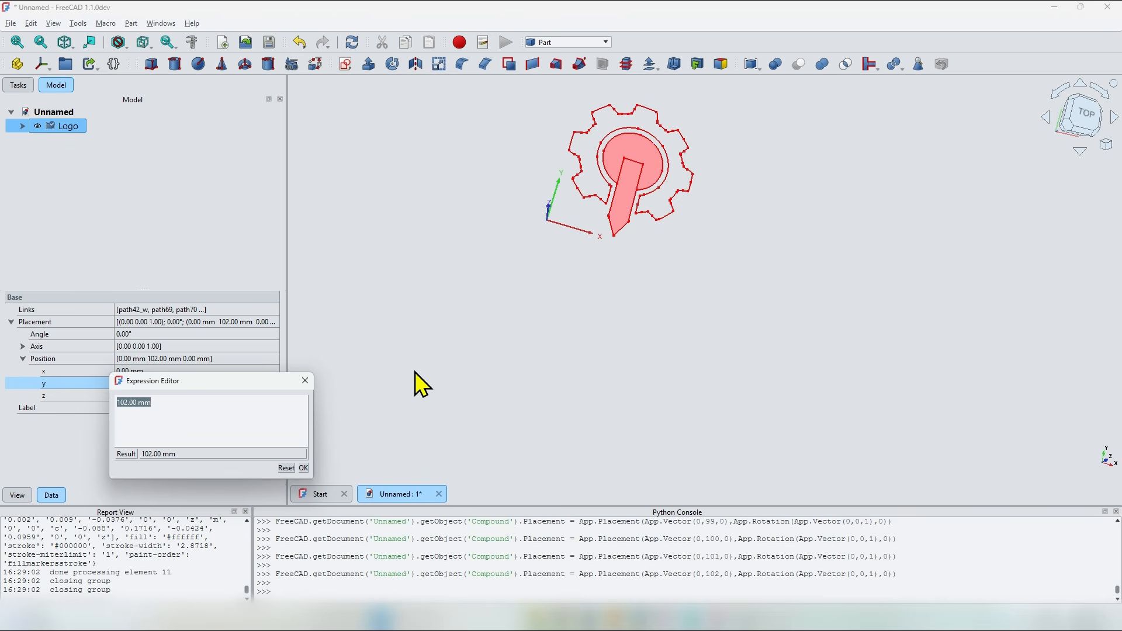
{"action": "type", "text": "."}
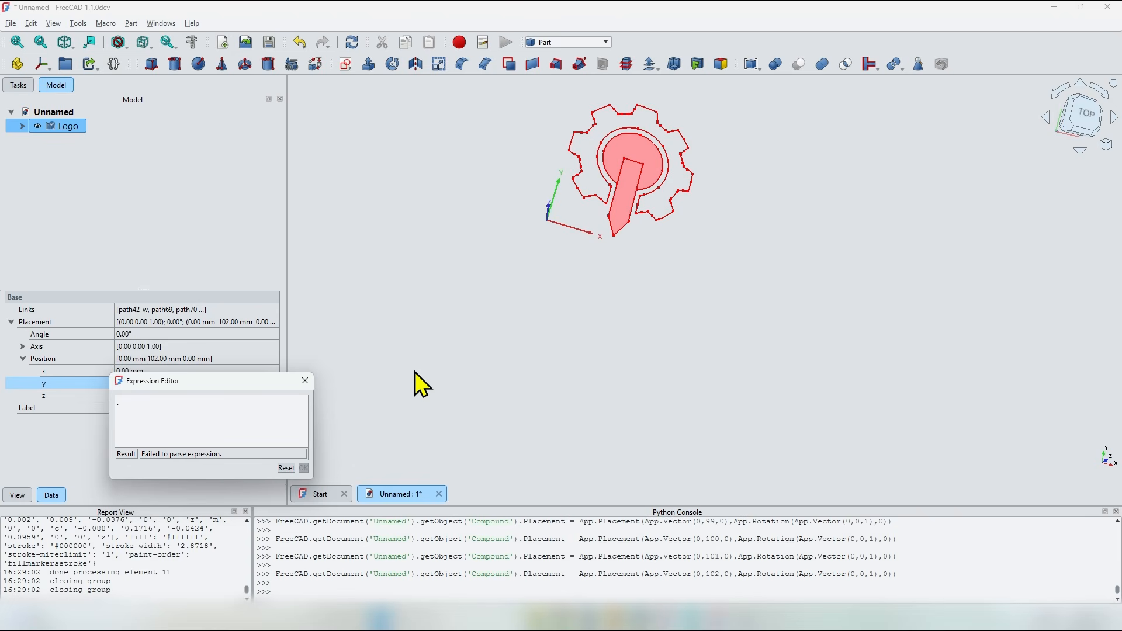
{"action": "type", "text": "Shape.BoundBox"}
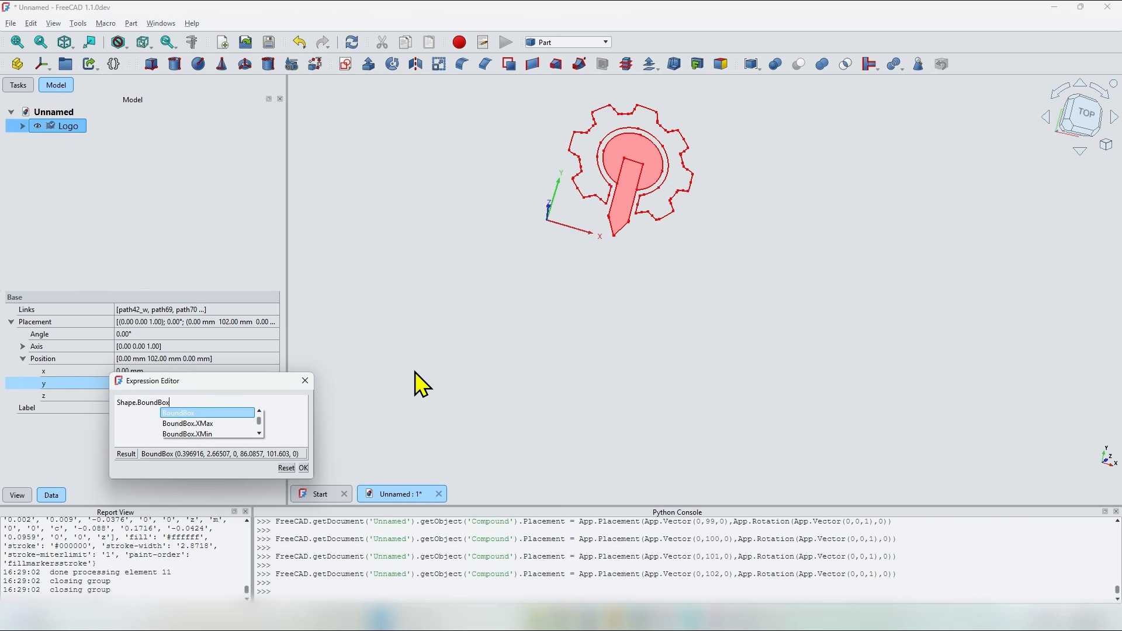
{"action": "type", "text": ".YLength"}
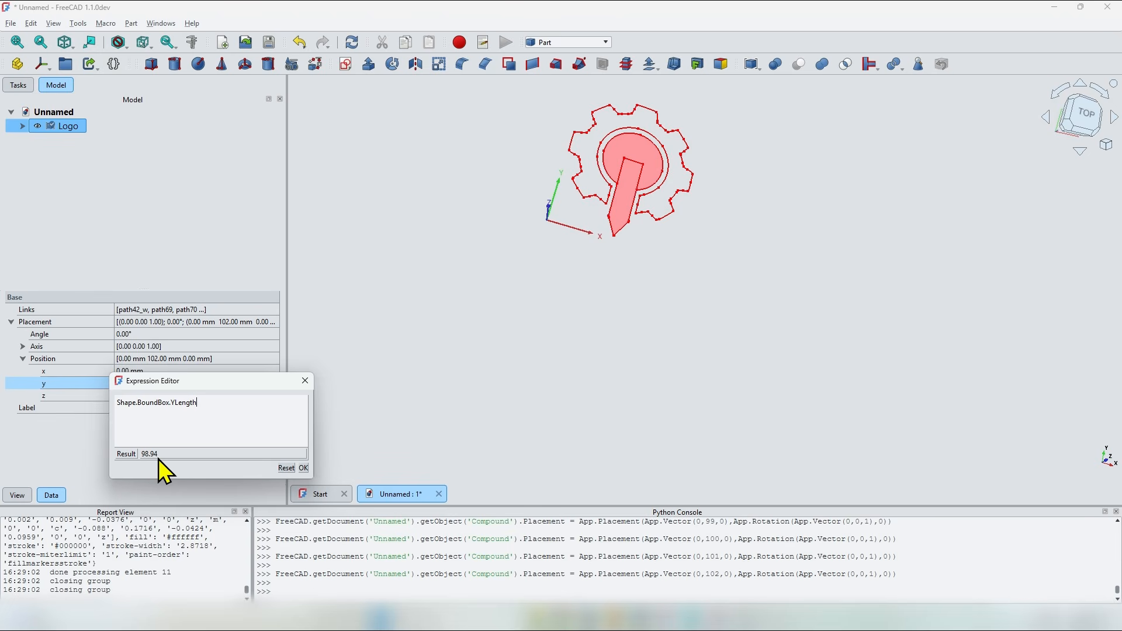
{"action": "left_click", "coordinate": [304, 469]}
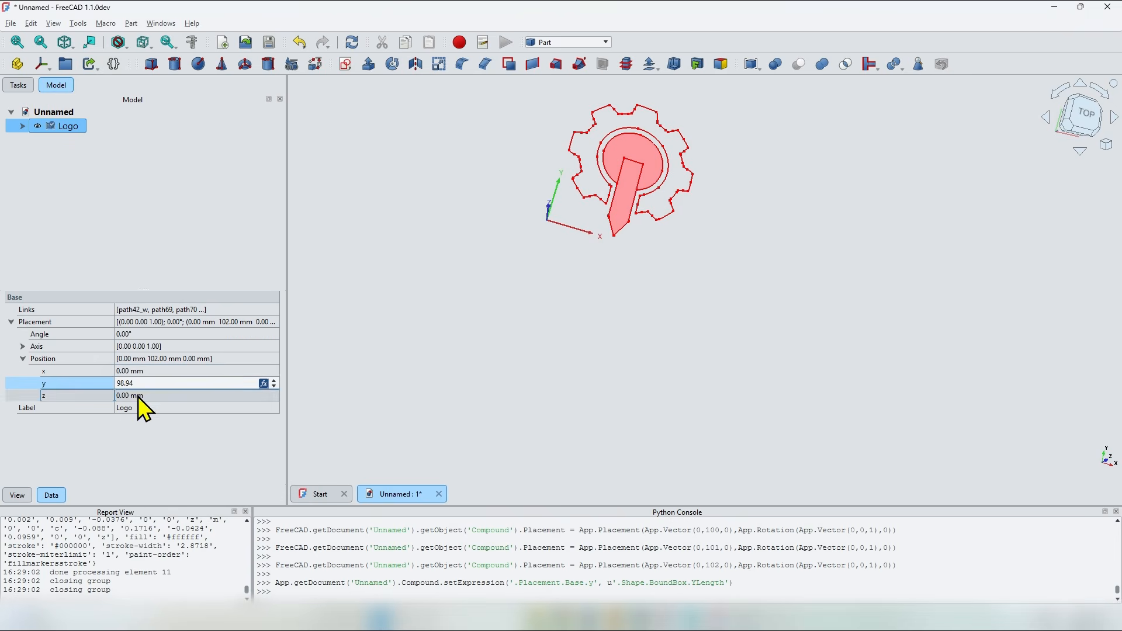
{"action": "left_click", "coordinate": [144, 371]}
{"action": "left_click", "coordinate": [526, 227]}
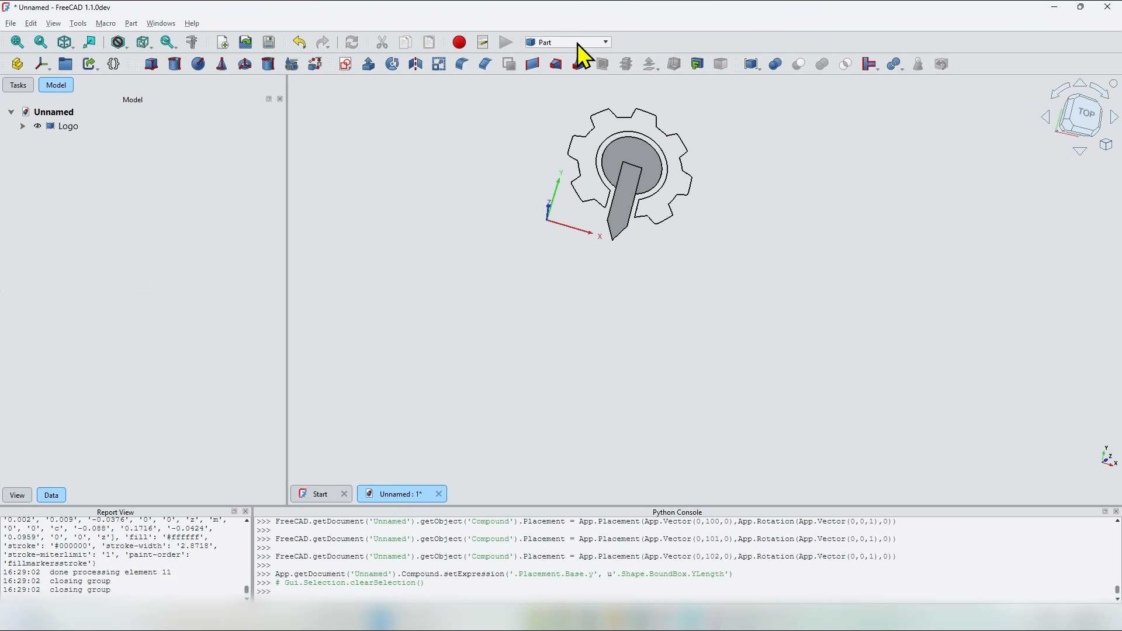
Step: Switch to the CAM workbench and create a new job without a template using the Logo compound as the model
{"action": "left_click", "coordinate": [578, 44]}
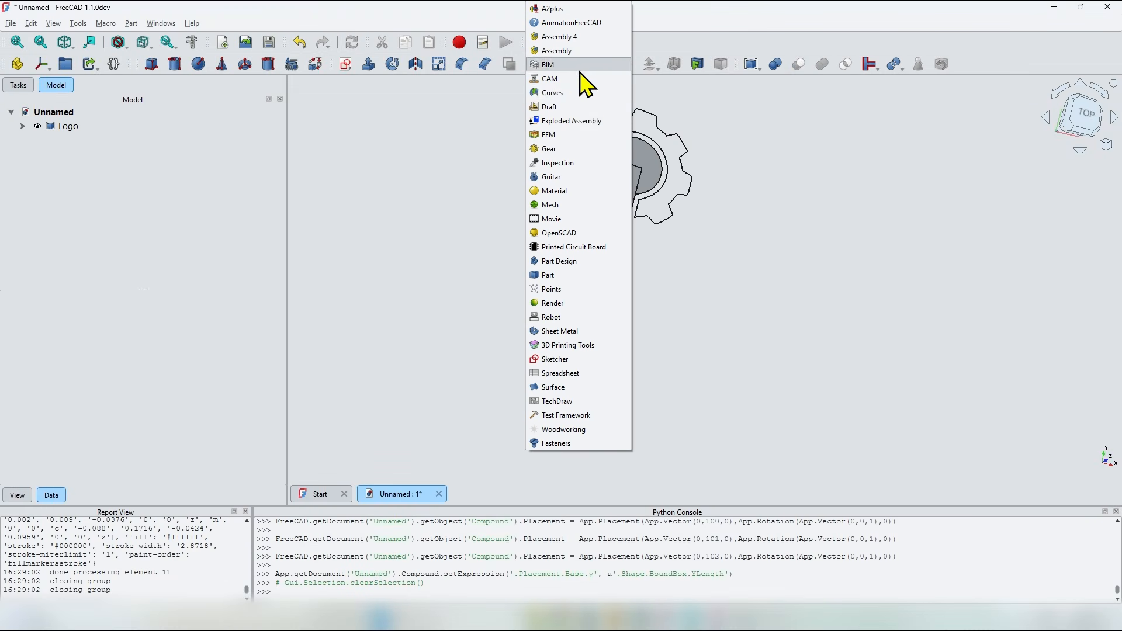
{"action": "left_click", "coordinate": [572, 79]}
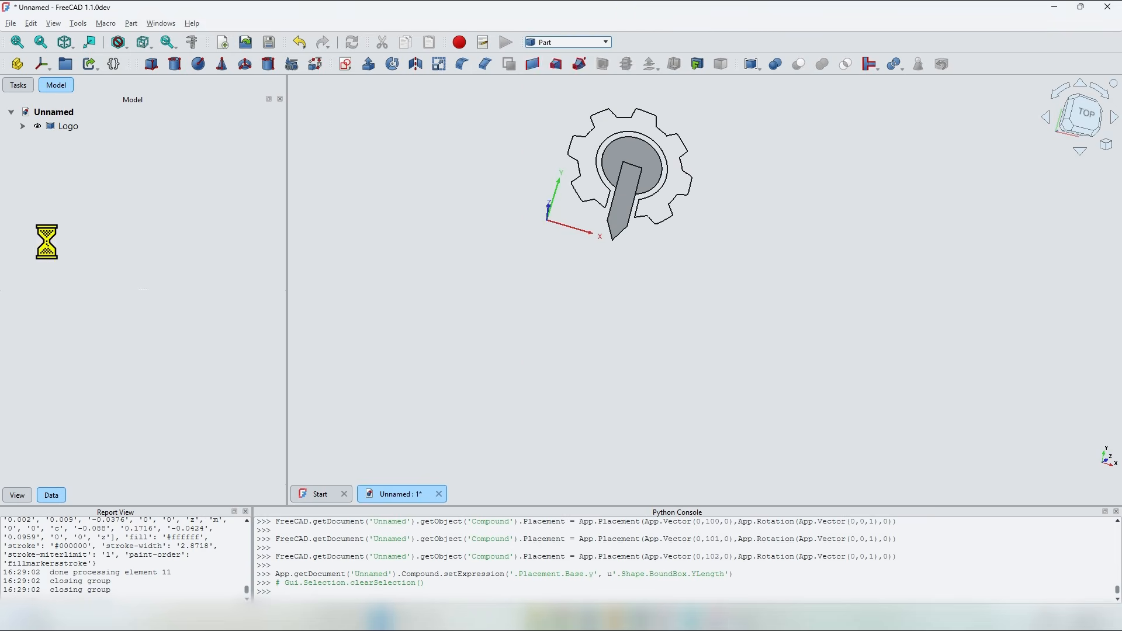
{"action": "left_click", "coordinate": [82, 127]}
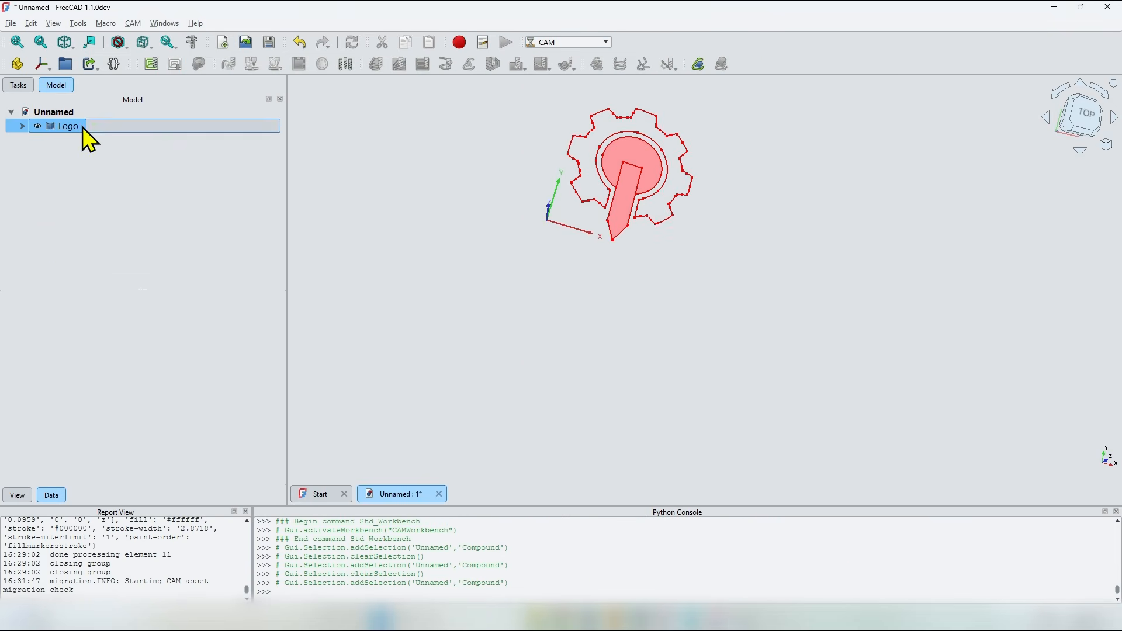
{"action": "left_click", "coordinate": [153, 66]}
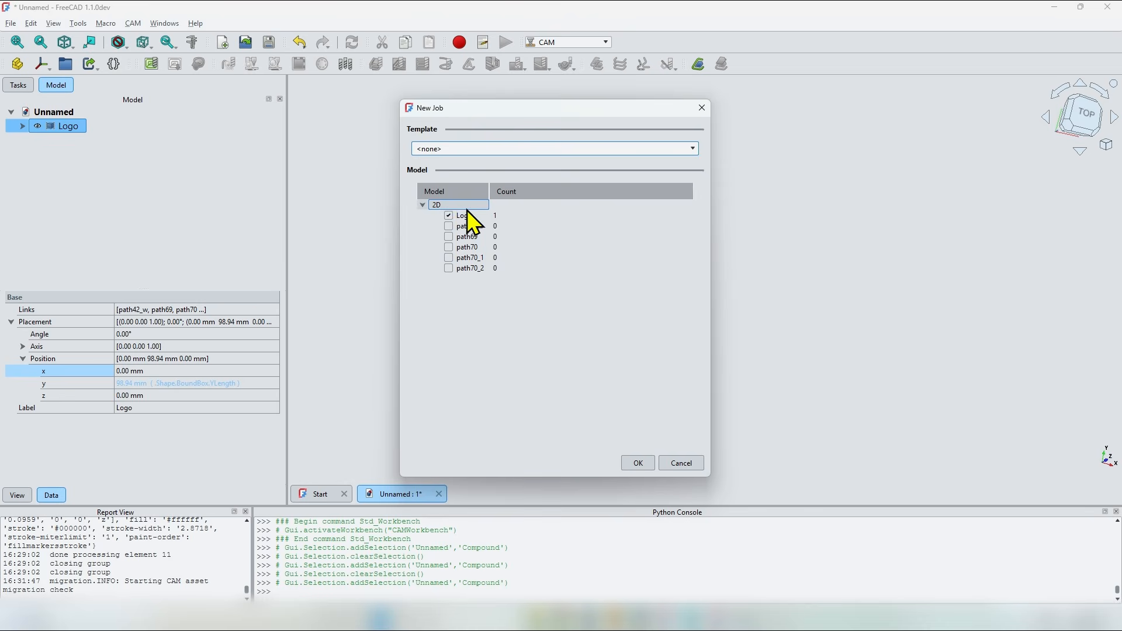
{"action": "left_click", "coordinate": [639, 463]}
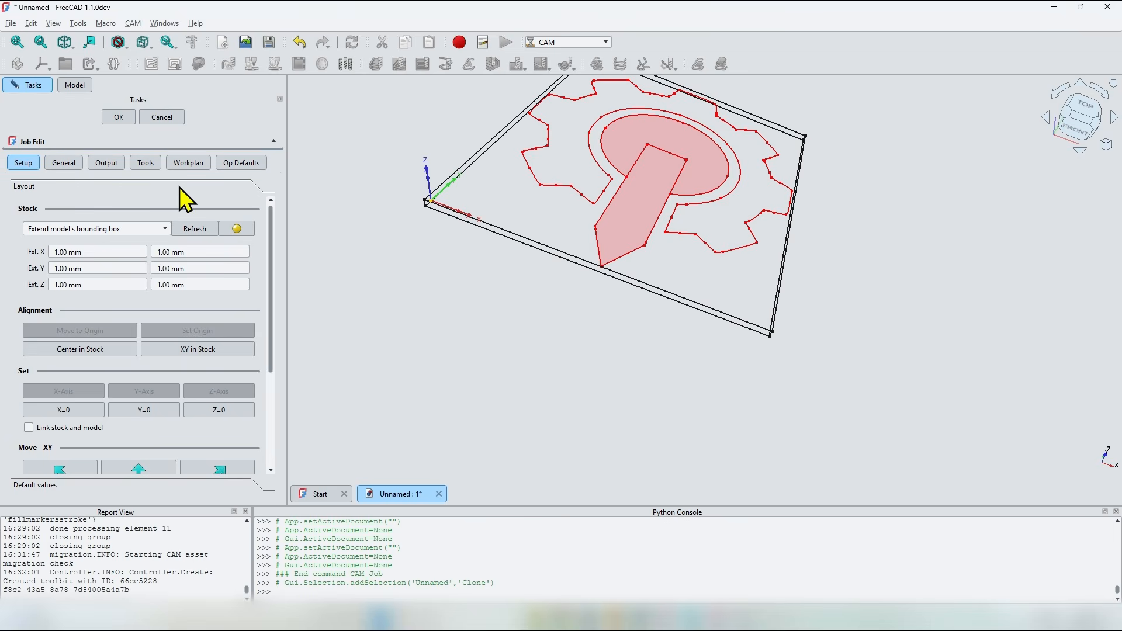
Step: Add the 90 Deg. V-Bit from the toolbit library to the job's tools
{"action": "left_click", "coordinate": [152, 167]}
{"action": "left_click", "coordinate": [149, 454]}
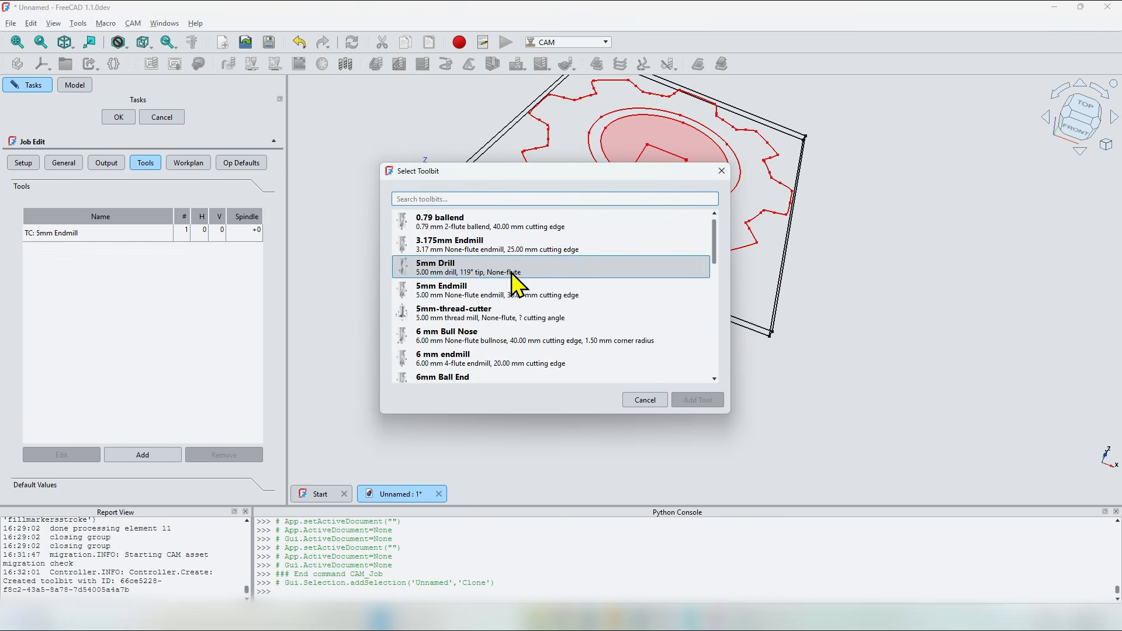
{"action": "scroll", "coordinate": [519, 283], "scroll_direction": "down", "scroll_amount": 5}
{"action": "left_click", "coordinate": [508, 266]}
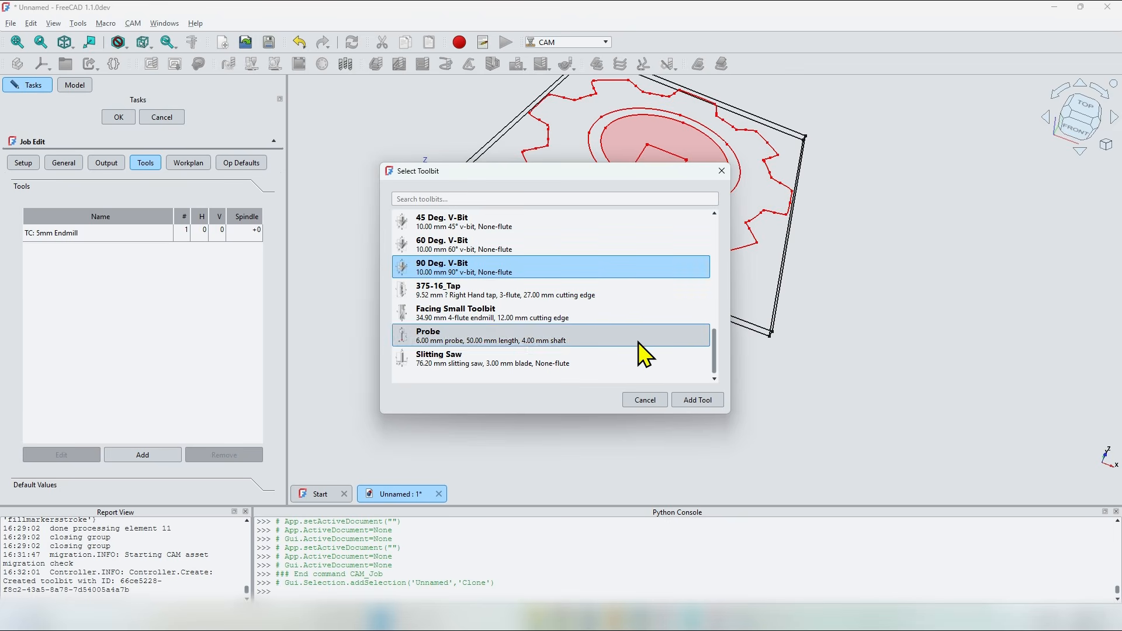
{"action": "left_click", "coordinate": [706, 405]}
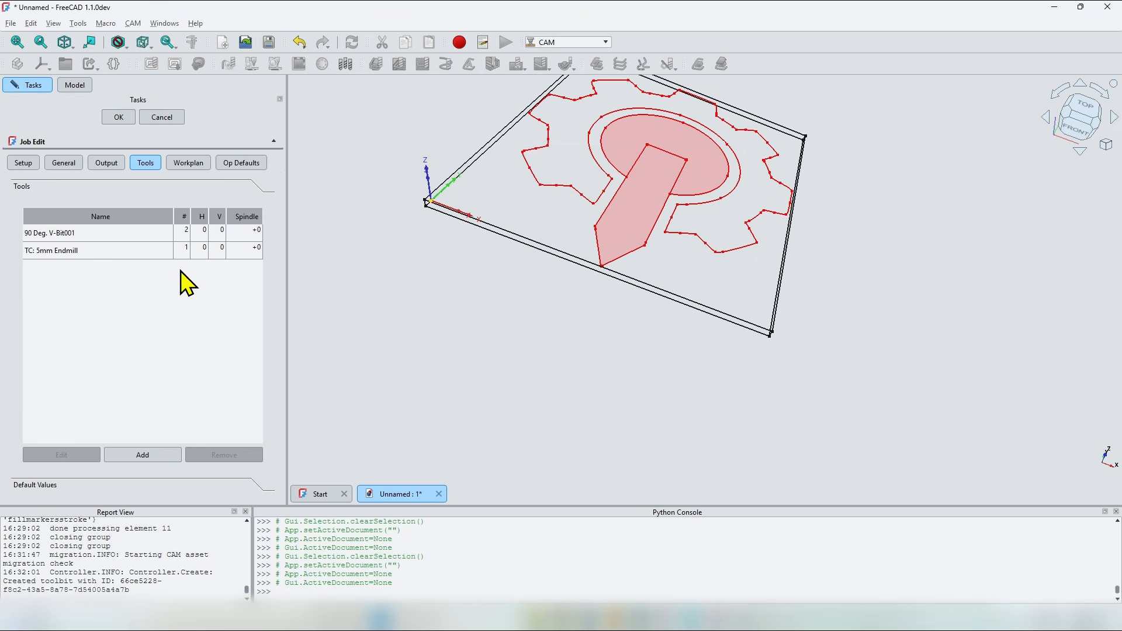
Step: Set the V-bit's horizontal and vertical feeds to 3000 and its spindle speed to 20000, and remove the 5mm Endmill from the job
{"action": "left_click", "coordinate": [201, 232]}
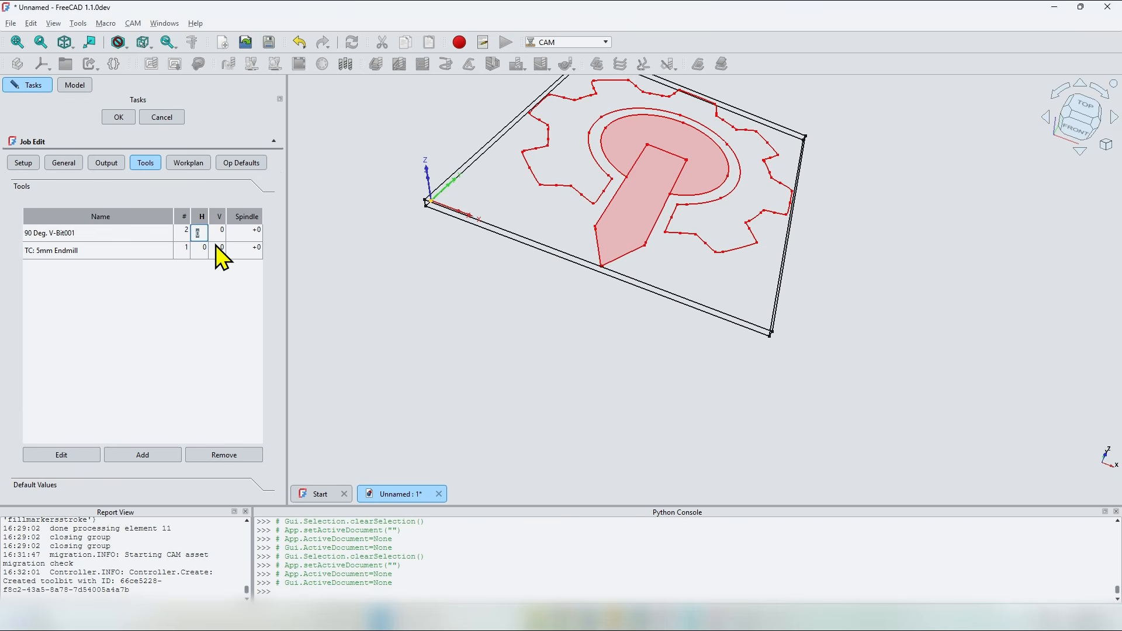
{"action": "type", "text": "3000"}
{"action": "key", "text": "Tab"}
{"action": "type", "text": "3000"}
{"action": "key", "text": "Tab"}
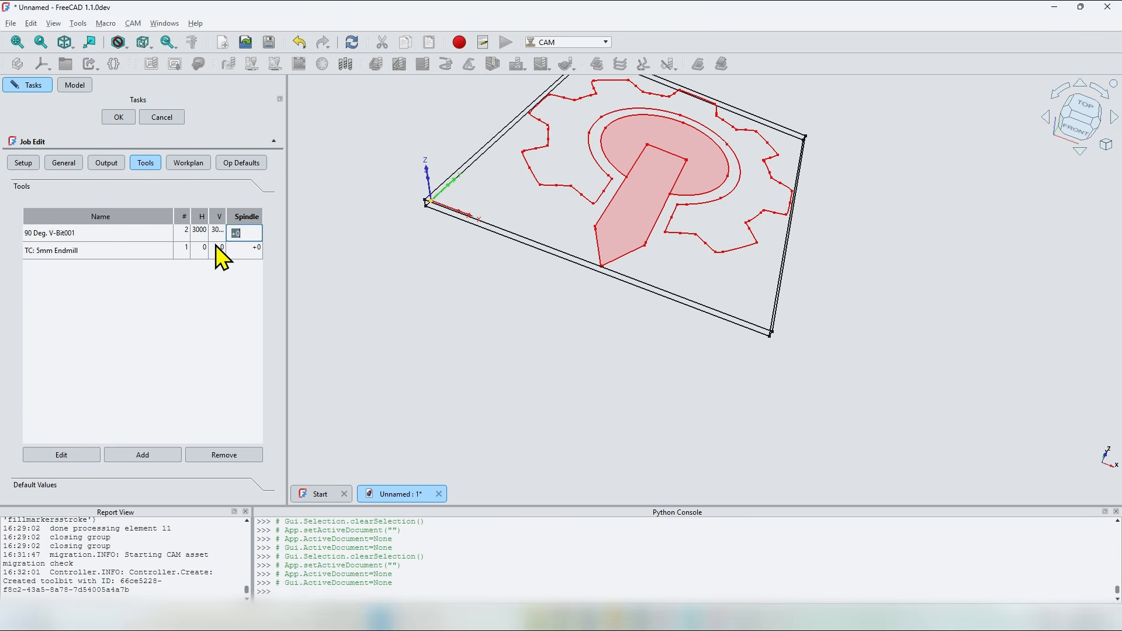
{"action": "type", "text": "20000"}
{"action": "left_click", "coordinate": [110, 250]}
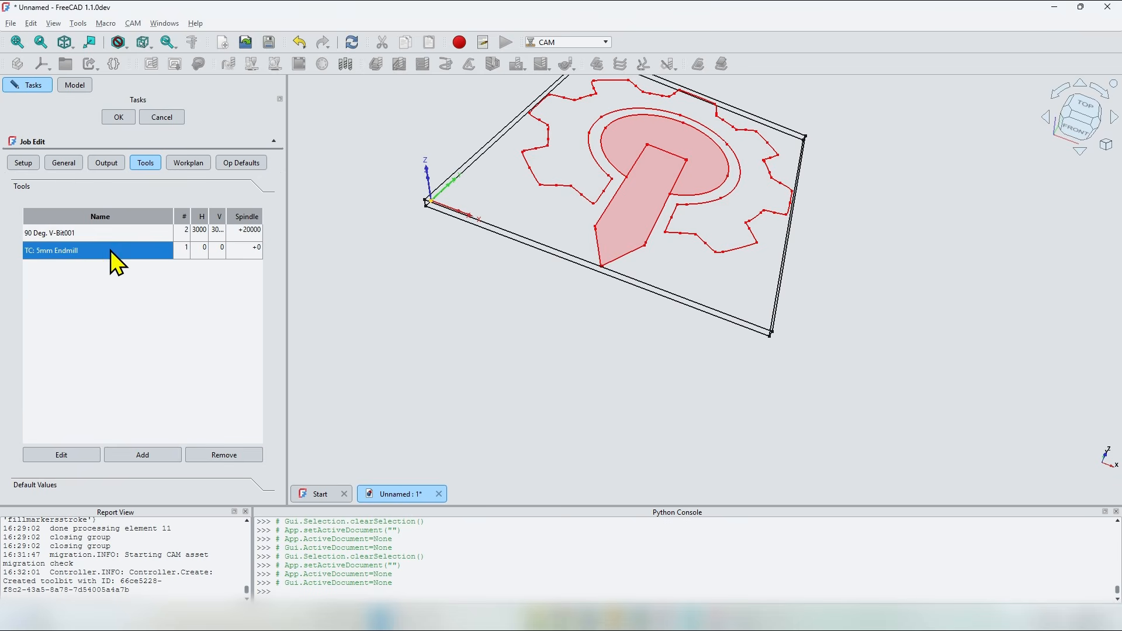
{"action": "left_click", "coordinate": [236, 454]}
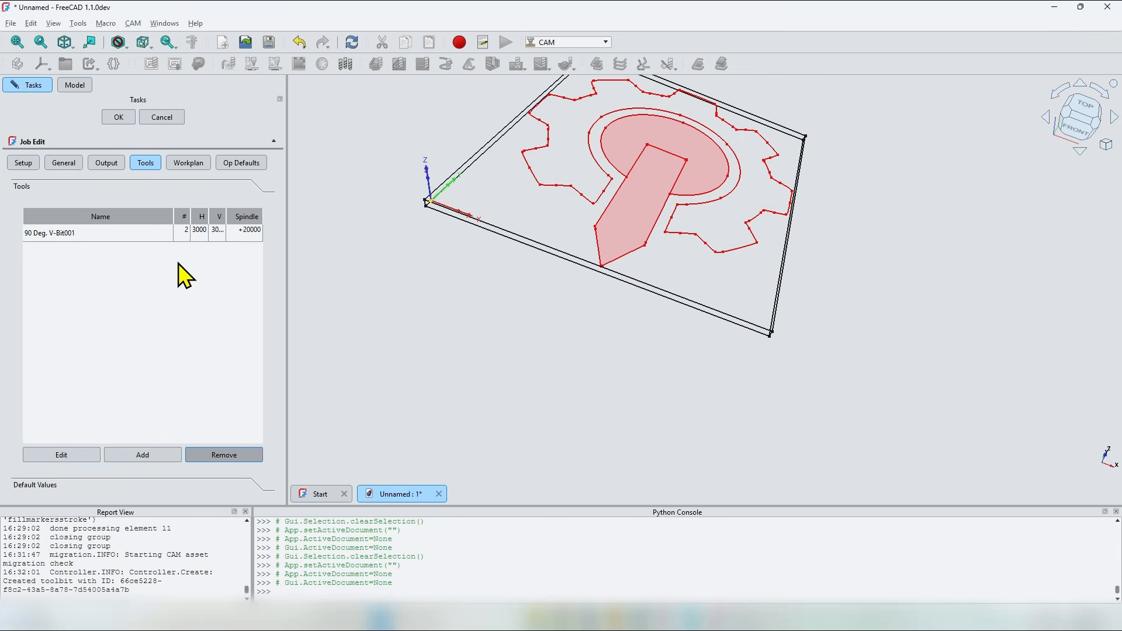
Step: Choose grbl as the job's output post processor and accept the job settings
{"action": "scroll", "coordinate": [397, 198], "scroll_direction": "up", "scroll_amount": 4}
{"action": "key", "text": "1"}
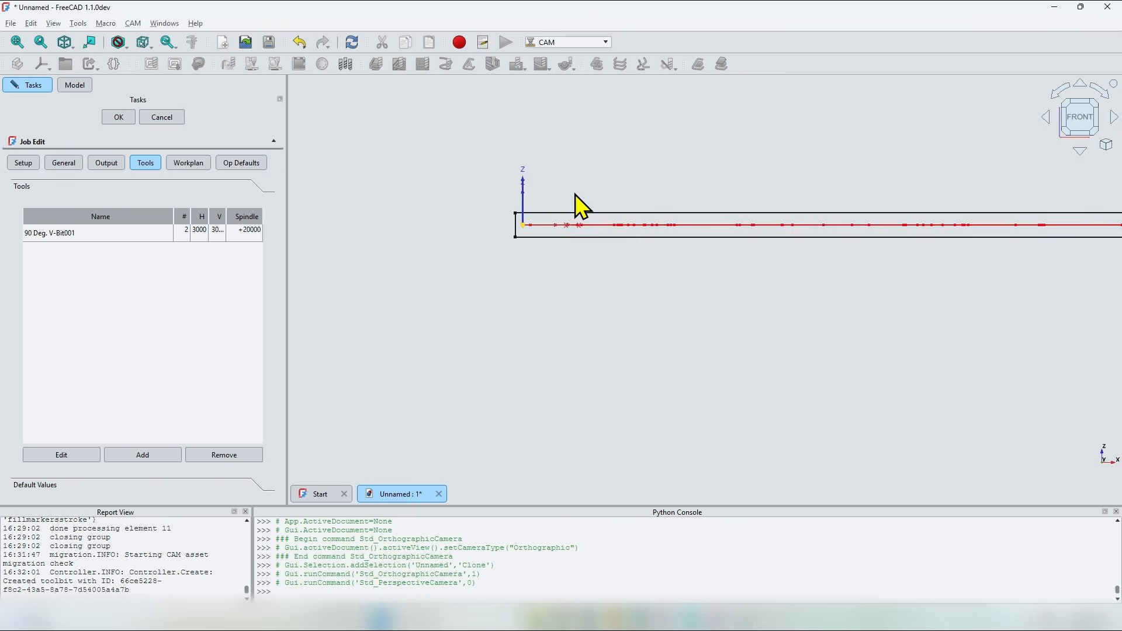
{"action": "key", "text": "2"}
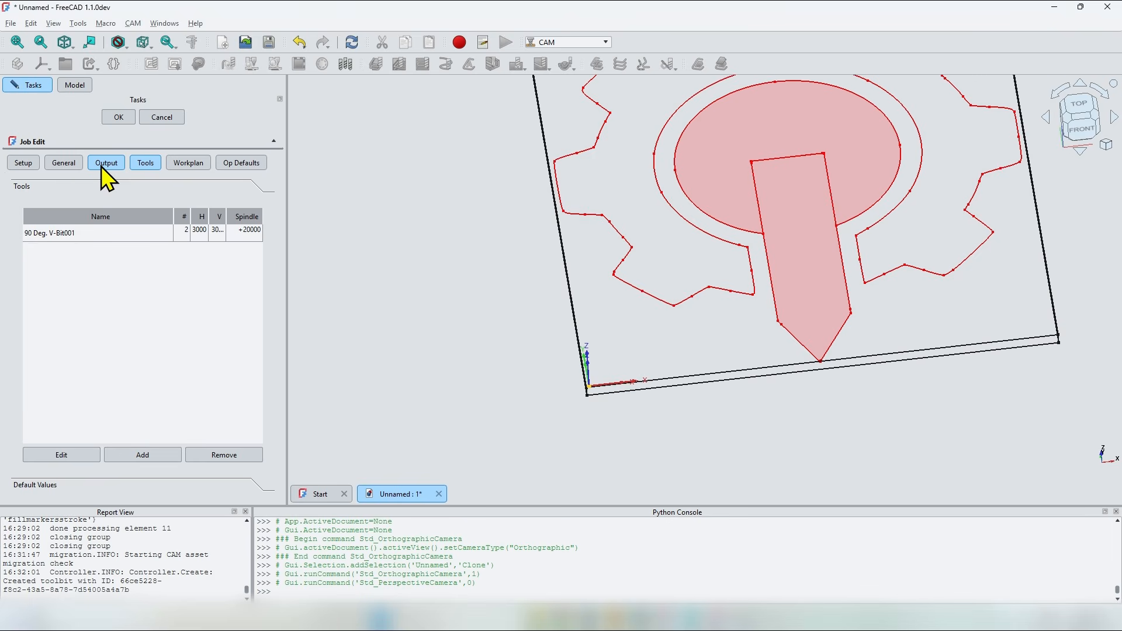
{"action": "left_click", "coordinate": [106, 164]}
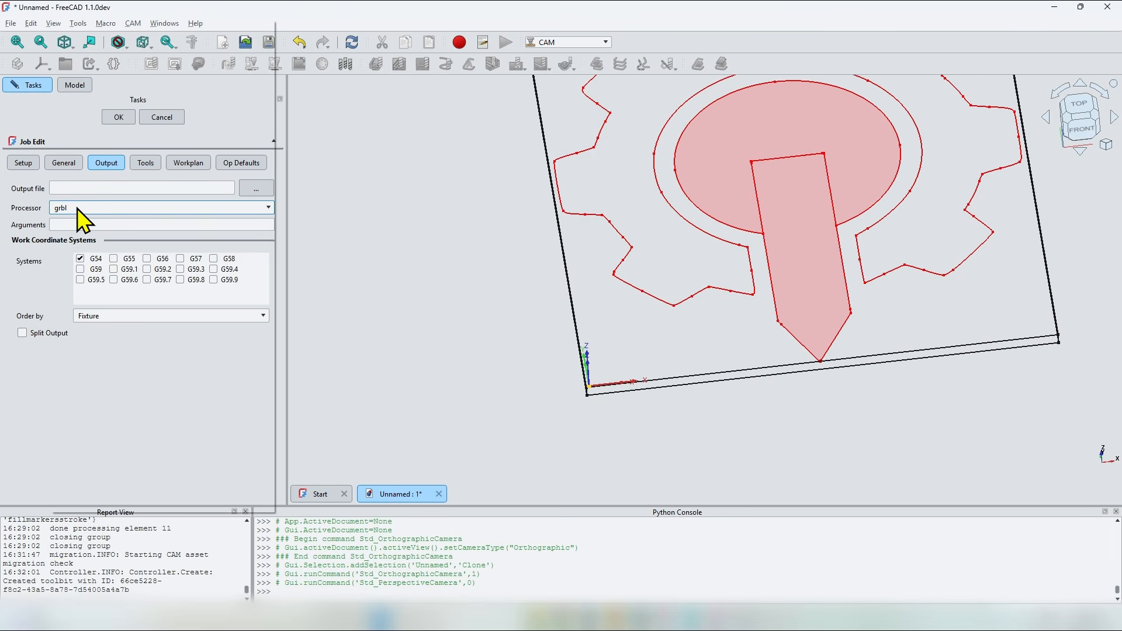
{"action": "left_click", "coordinate": [77, 209]}
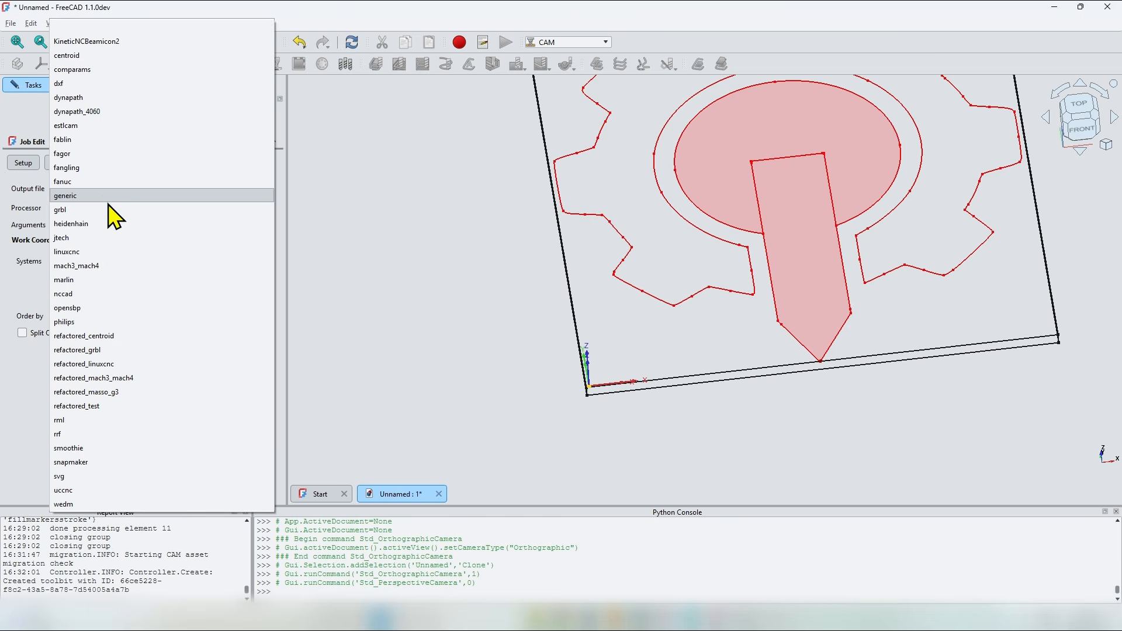
{"action": "left_click", "coordinate": [114, 210]}
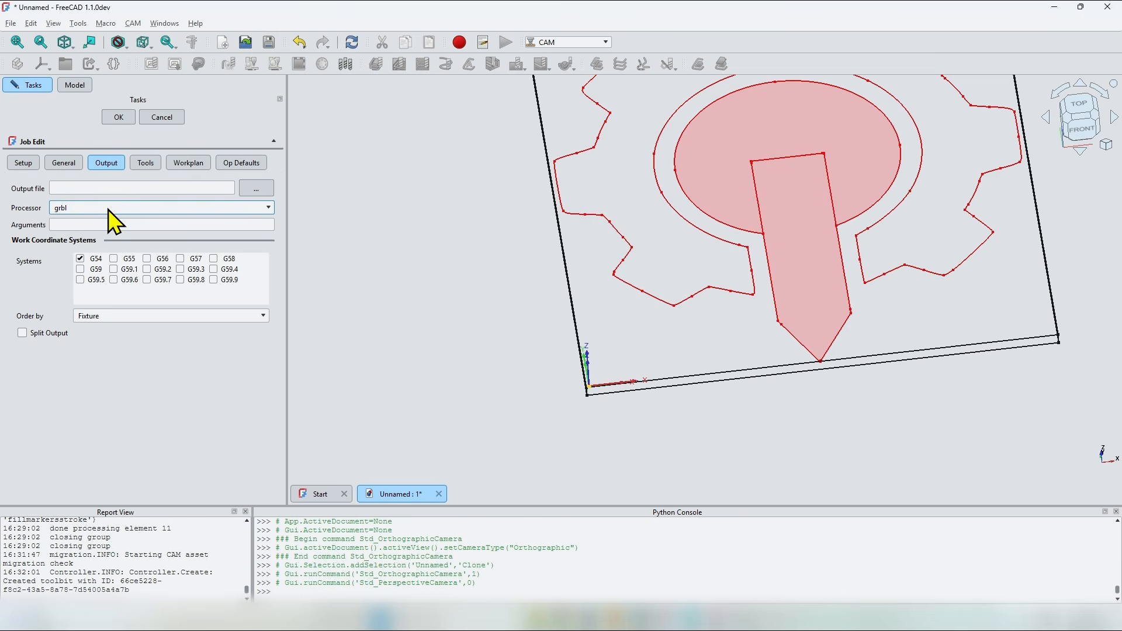
{"action": "left_click", "coordinate": [119, 117]}
Step: Expand the Job and its Model group in the model tree and select Model-Logo
{"action": "left_click", "coordinate": [21, 140]}
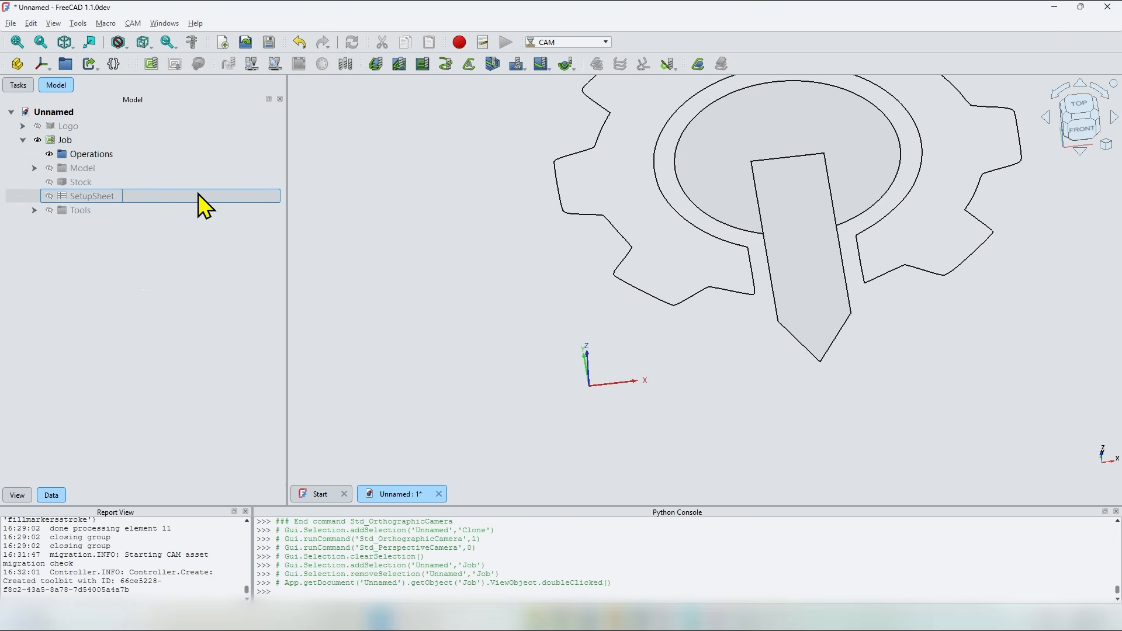
{"action": "left_click", "coordinate": [34, 168]}
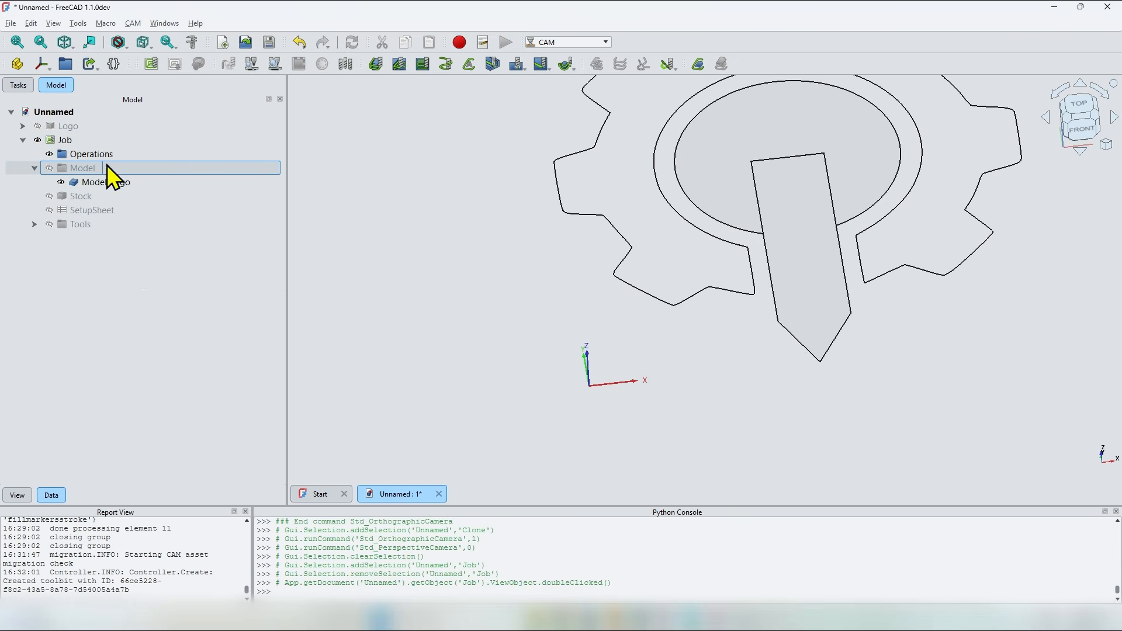
{"action": "left_click", "coordinate": [120, 181]}
{"action": "left_click", "coordinate": [122, 180]}
Step: Select four adjacent edges on the gear outline of Model-Logo and extend the selection to the complete edge loop
{"action": "scroll", "coordinate": [426, 307], "scroll_direction": "down", "scroll_amount": 2}
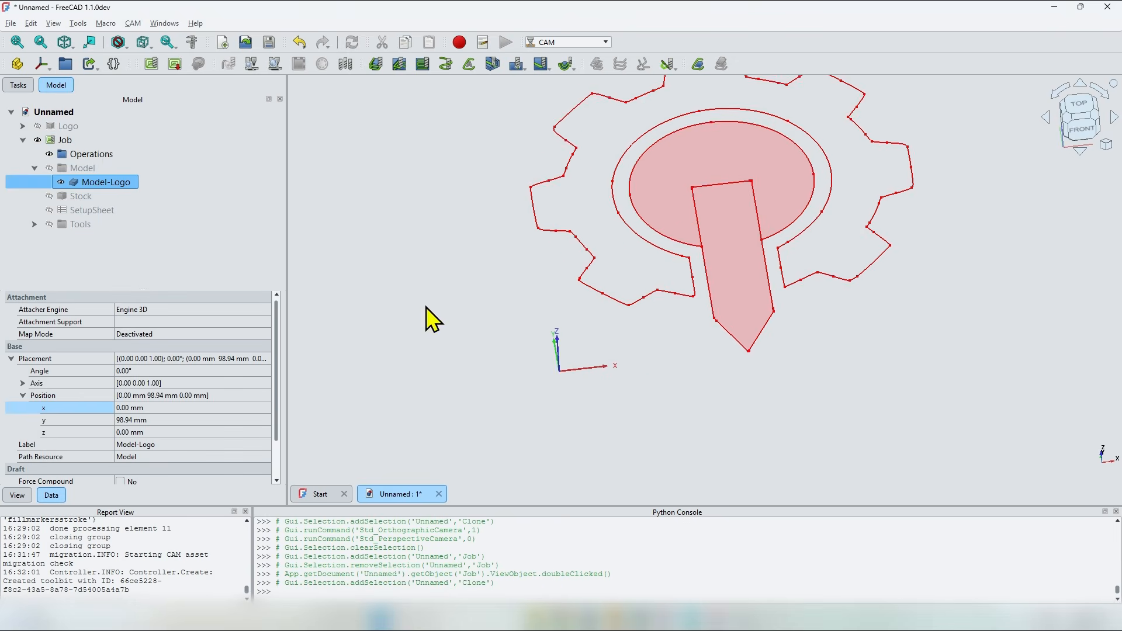
{"action": "middle_click_drag", "start_coordinate": [588, 350], "coordinate": [525, 311]}
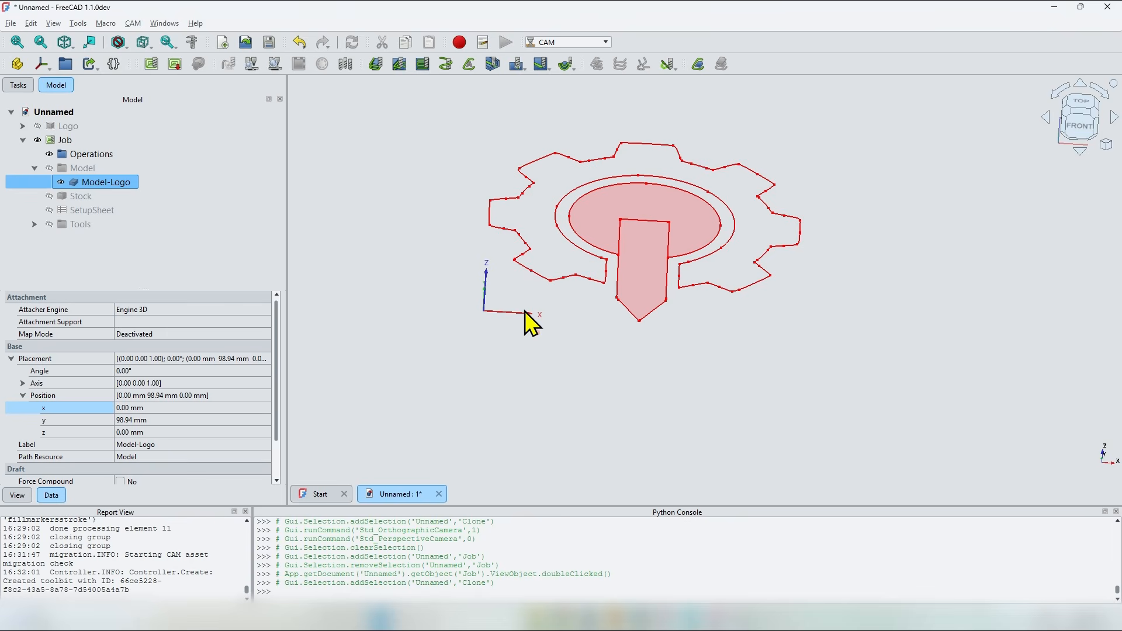
{"action": "scroll", "coordinate": [555, 169], "scroll_direction": "up", "scroll_amount": 5}
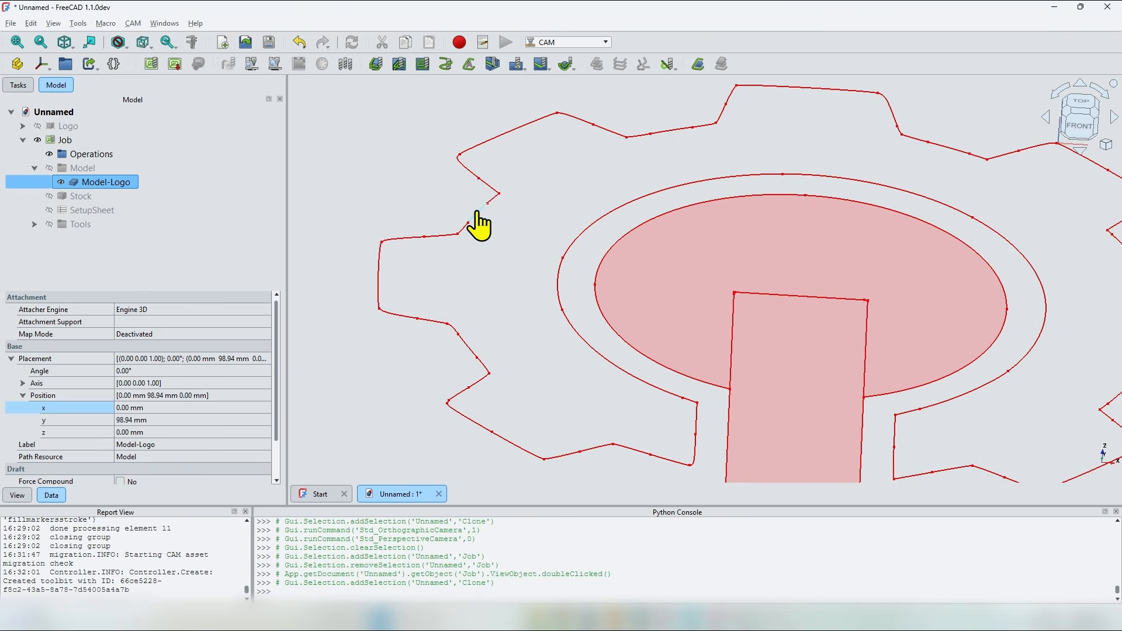
{"action": "left_click", "coordinate": [477, 213]}
{"action": "left_click", "coordinate": [467, 231], "text": "ctrl"}
{"action": "left_click", "coordinate": [453, 236], "text": "ctrl"}
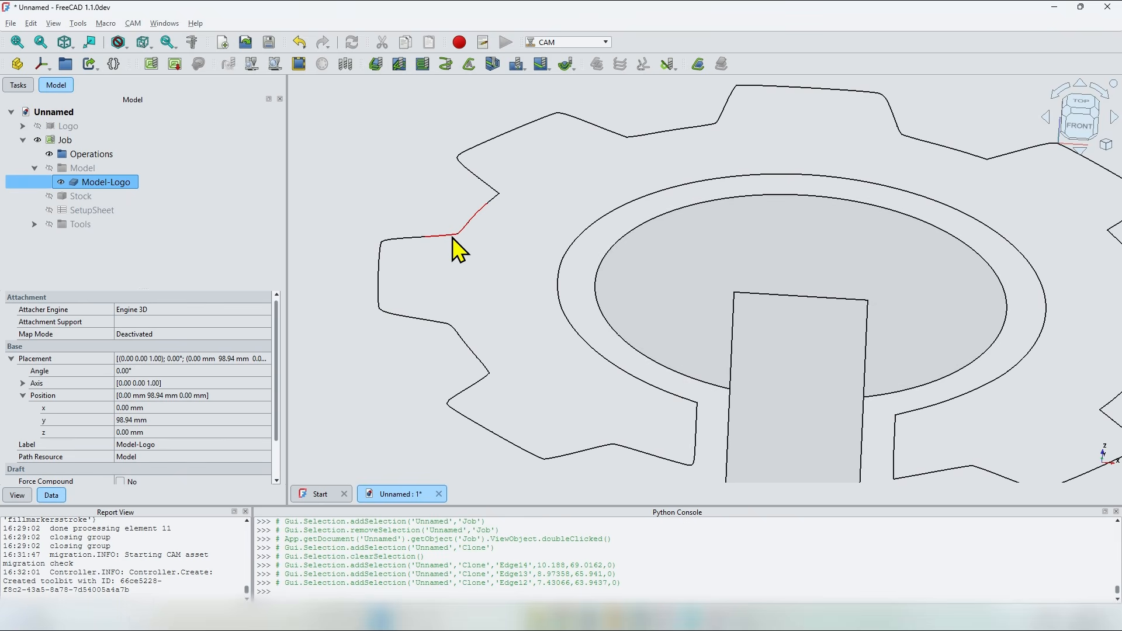
{"action": "left_click", "coordinate": [402, 239], "text": "ctrl"}
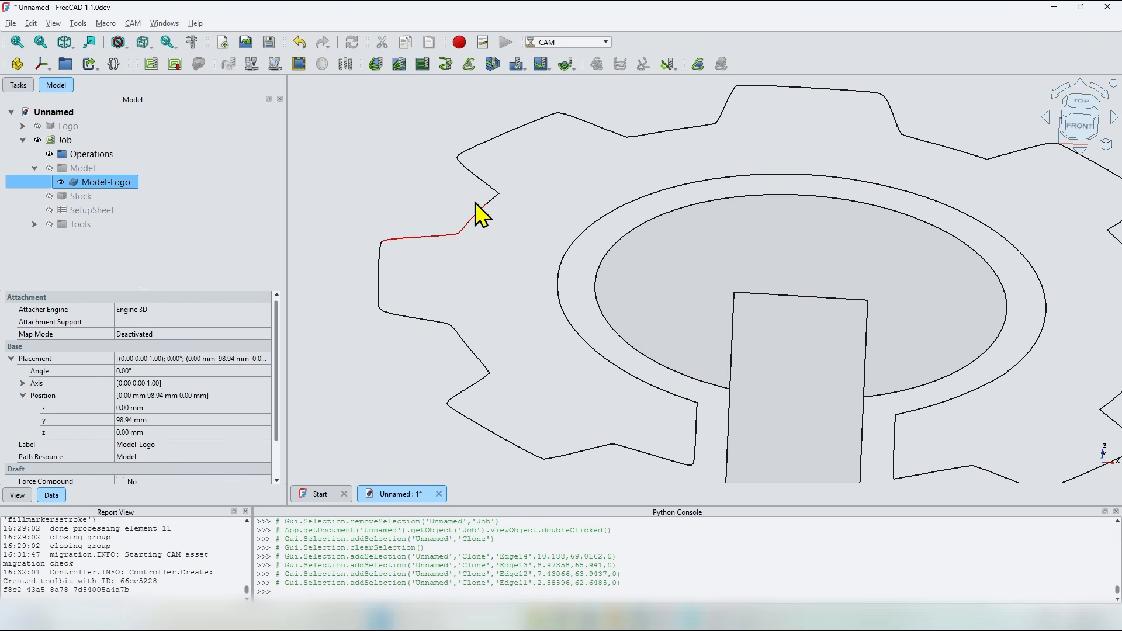
{"action": "left_click", "coordinate": [299, 62]}
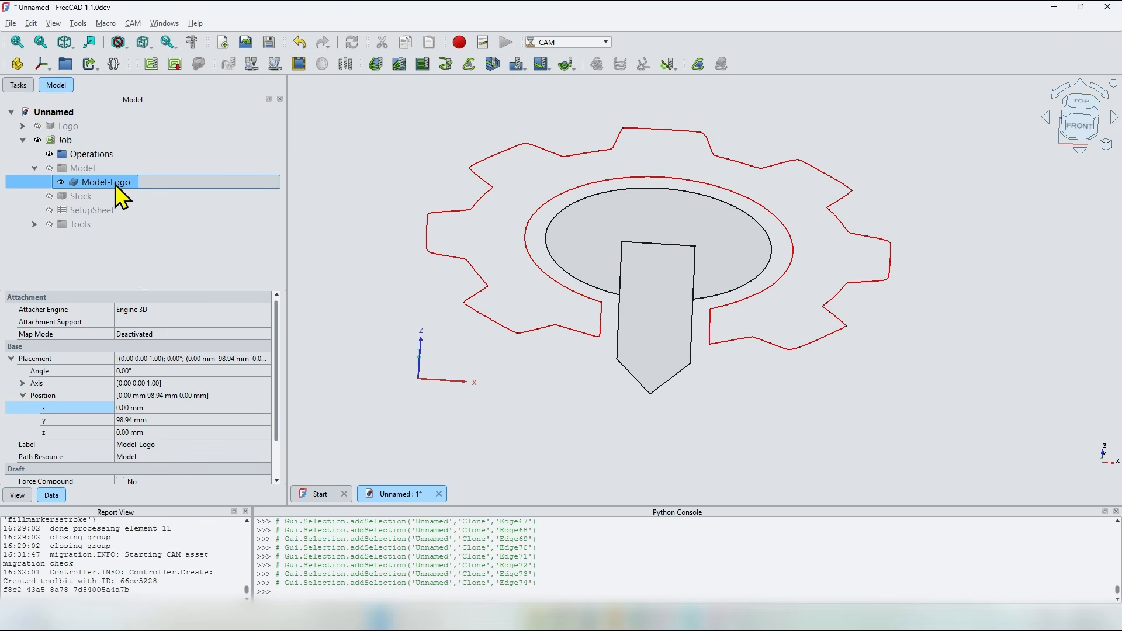
Step: Select Model-Logo and run the Only_Edges macro to select all of its edges
{"action": "left_click", "coordinate": [147, 168]}
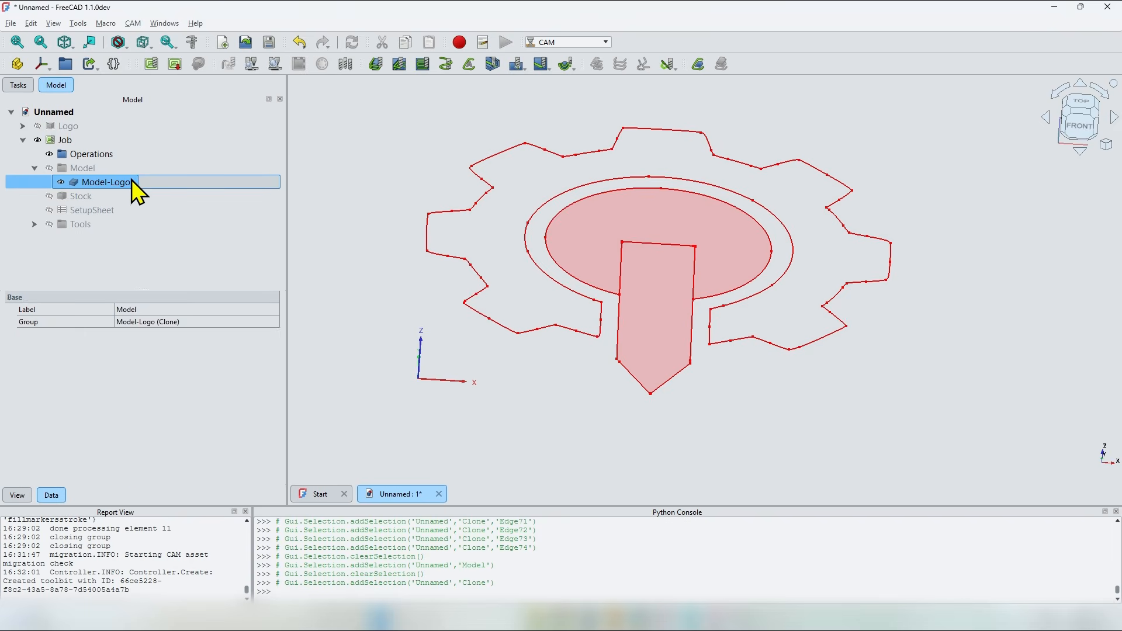
{"action": "left_click", "coordinate": [132, 180]}
{"action": "left_click", "coordinate": [105, 23]}
{"action": "mouse_move", "coordinate": [181, 69]}
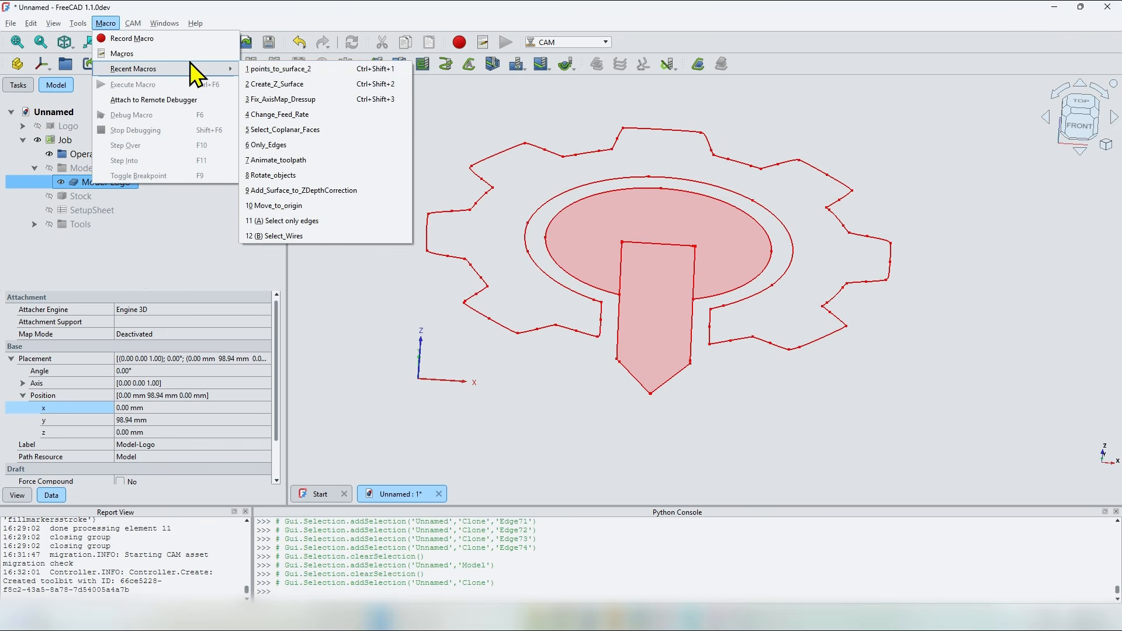
{"action": "left_click", "coordinate": [300, 145]}
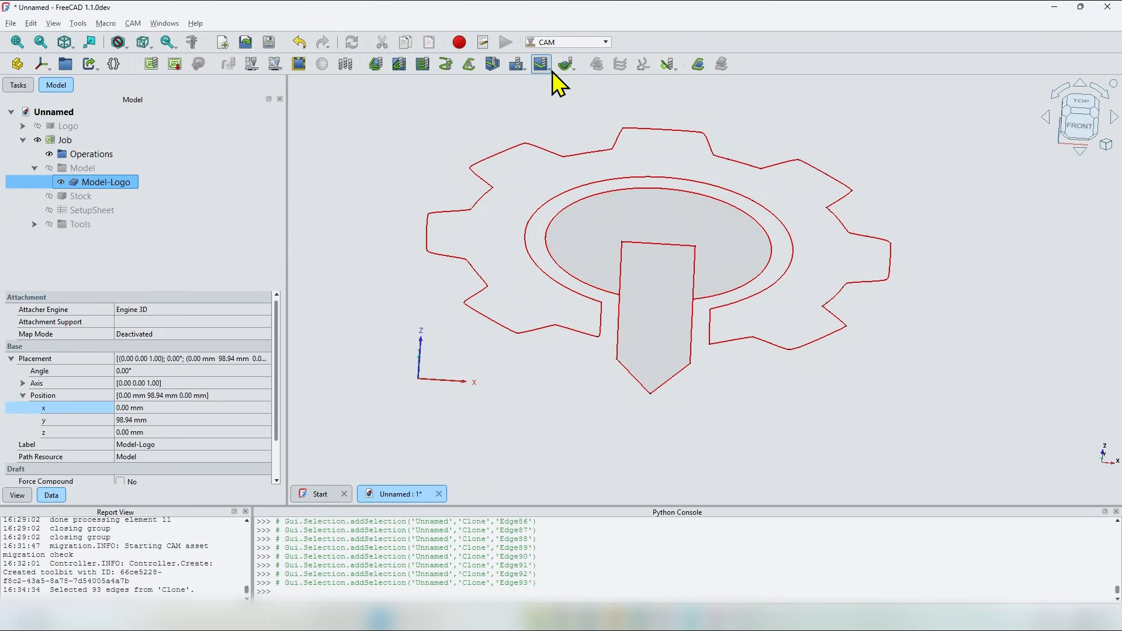
Step: Create an Engrave operation on the selected edges, reset the final depth expression and set the final depth to -1 mm
{"action": "left_click", "coordinate": [549, 71]}
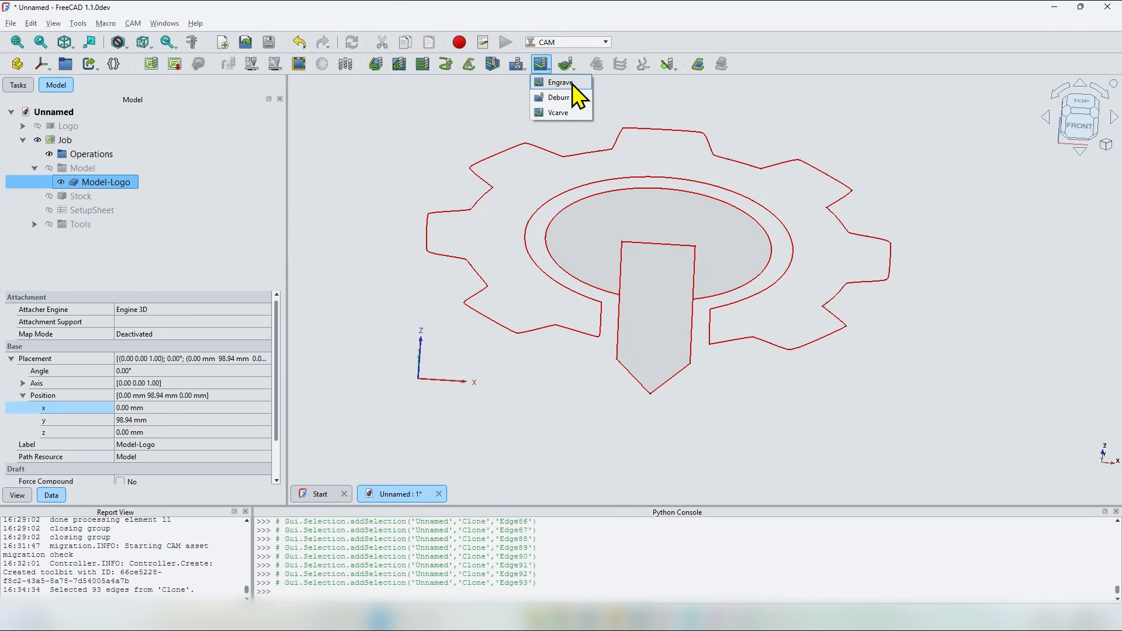
{"action": "left_click", "coordinate": [560, 83]}
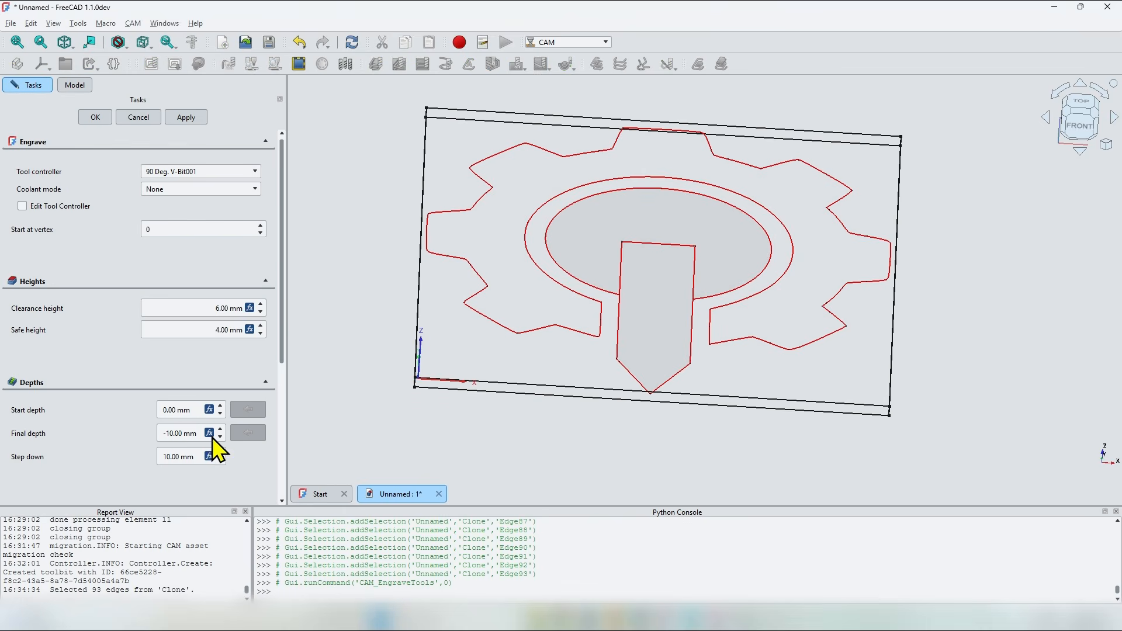
{"action": "left_click", "coordinate": [185, 434]}
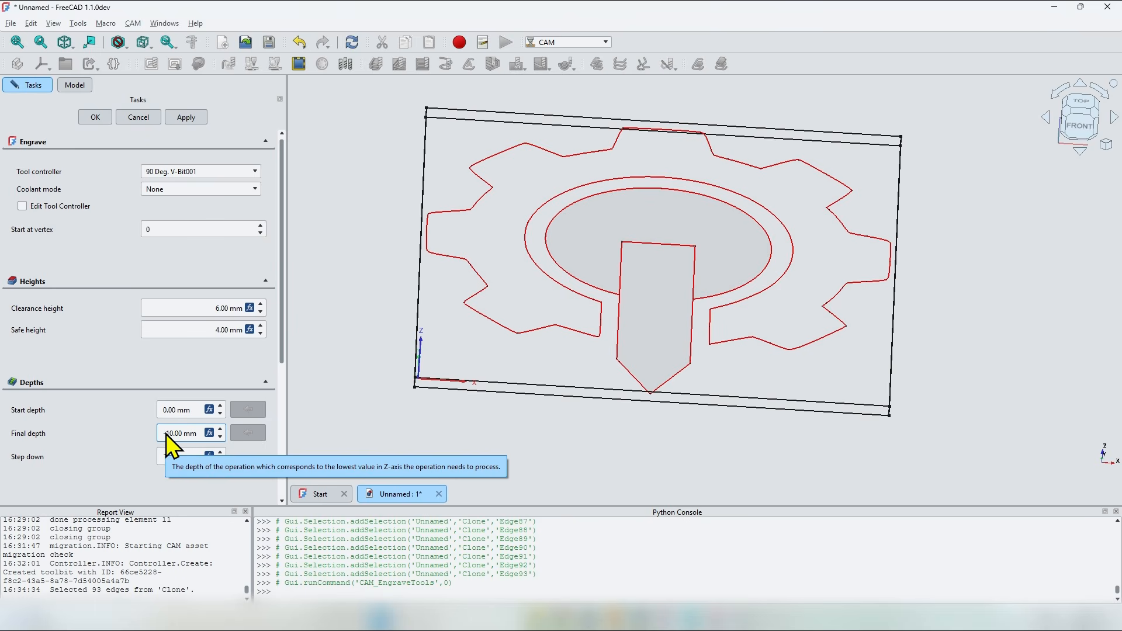
{"action": "left_click", "coordinate": [208, 433]}
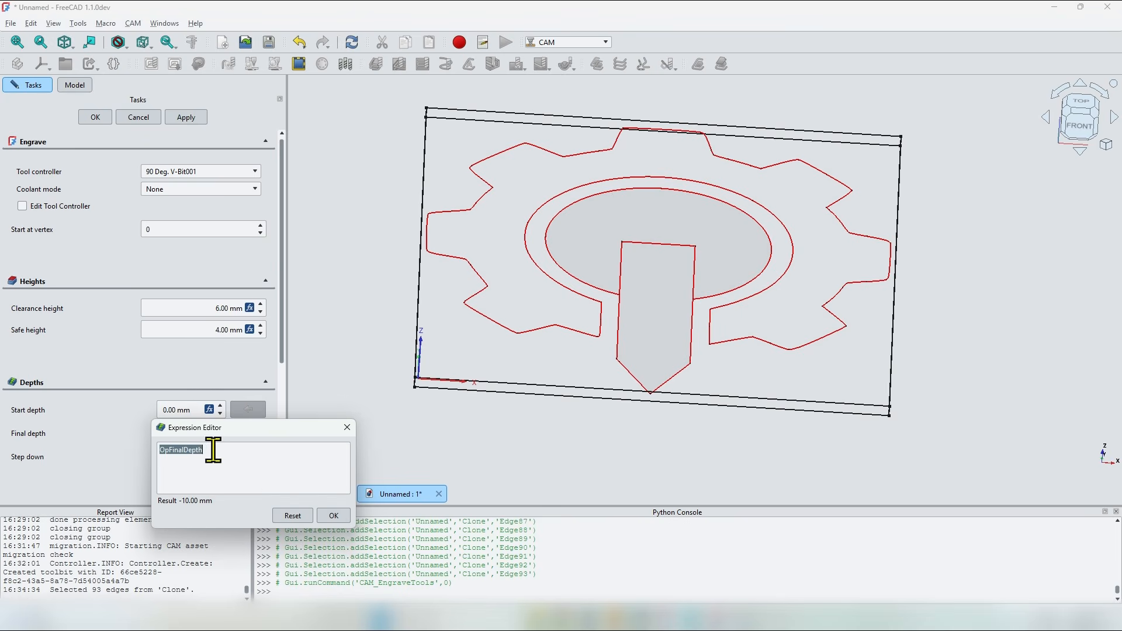
{"action": "left_click", "coordinate": [291, 516]}
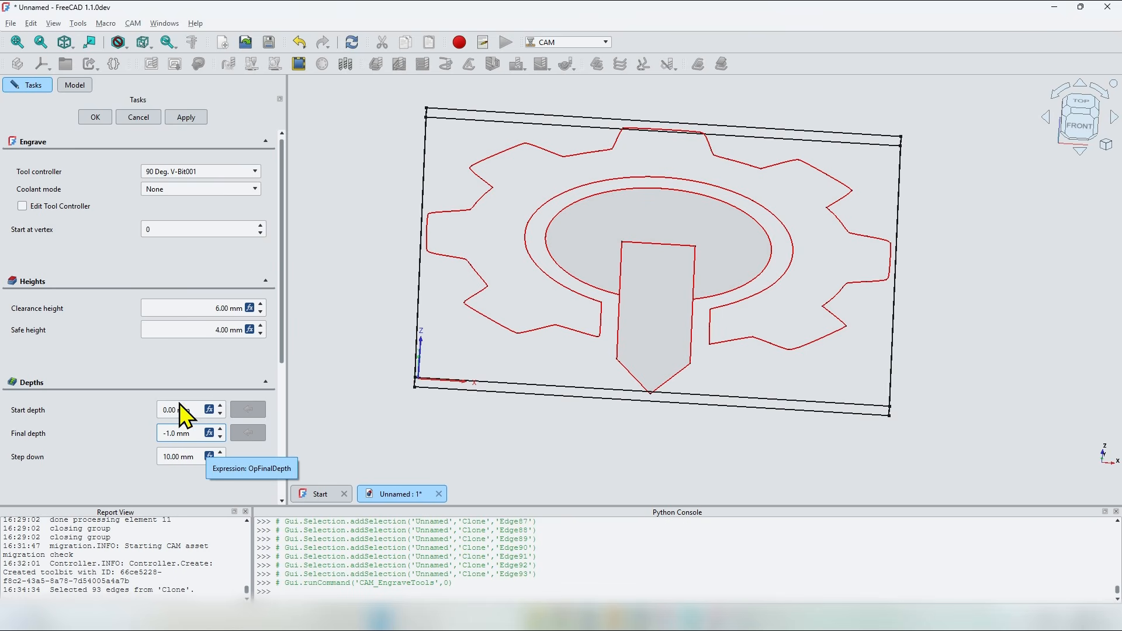
{"action": "left_click", "coordinate": [110, 352]}
{"action": "left_click", "coordinate": [195, 117]}
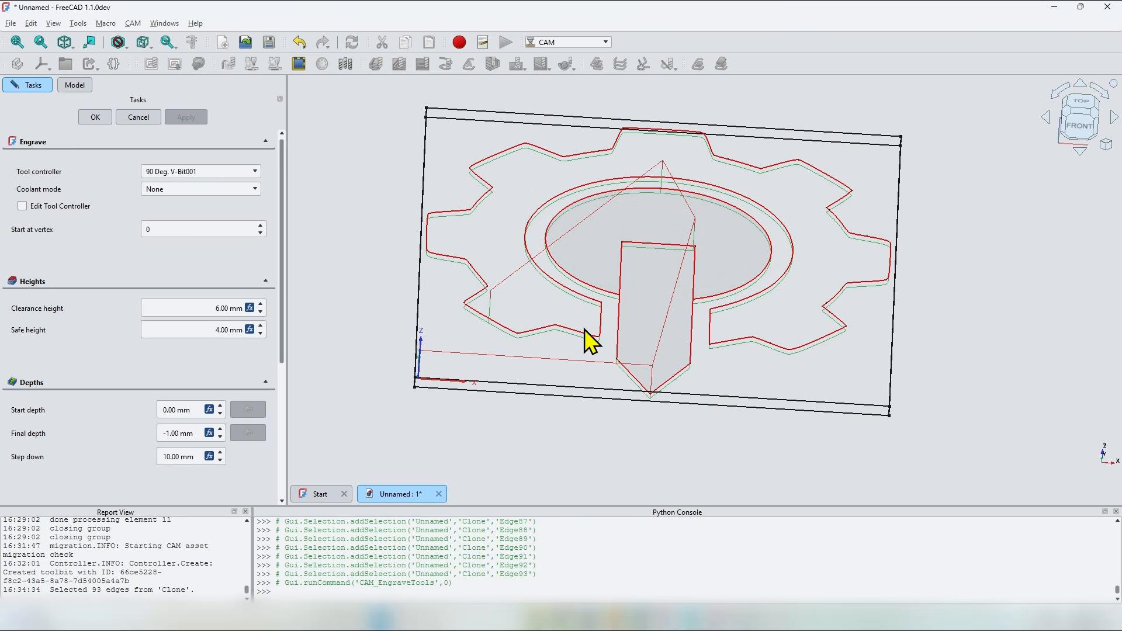
{"action": "middle_click_drag", "start_coordinate": [584, 331], "coordinate": [595, 296]}
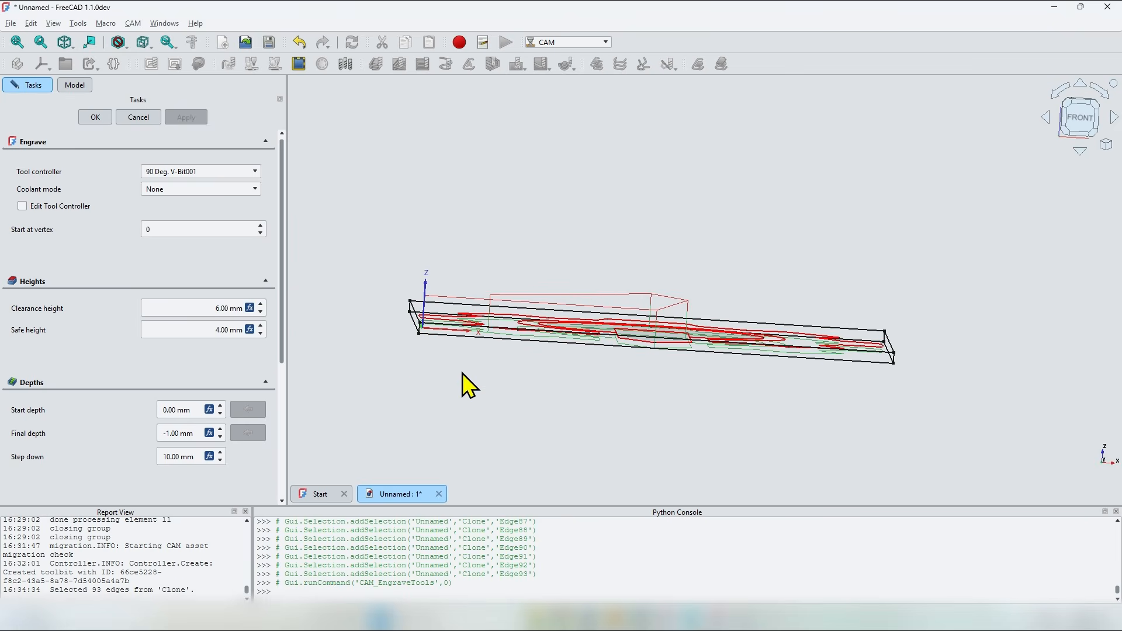
{"action": "left_click", "coordinate": [94, 118]}
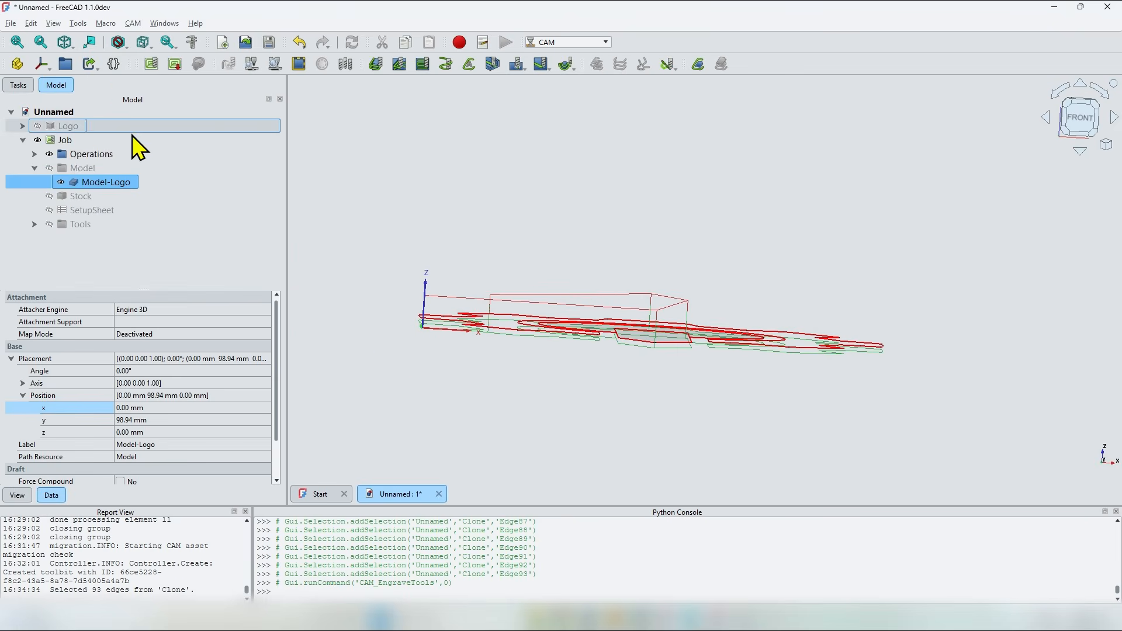
Step: Post-process the Job to generate its G-code
{"action": "left_click", "coordinate": [96, 142]}
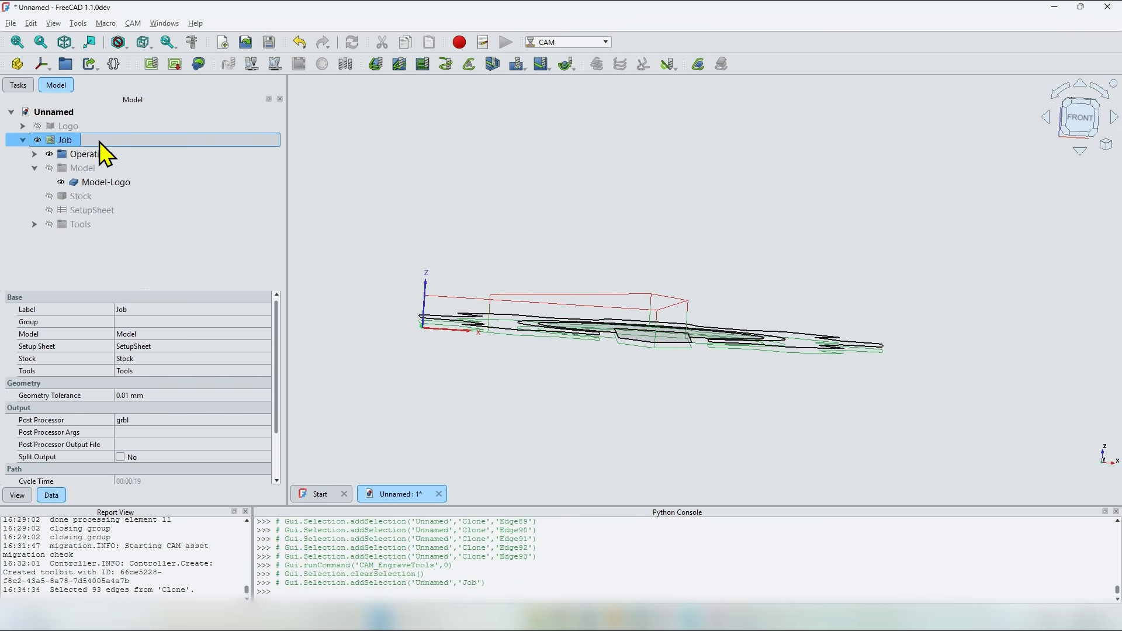
{"action": "left_click", "coordinate": [180, 61]}
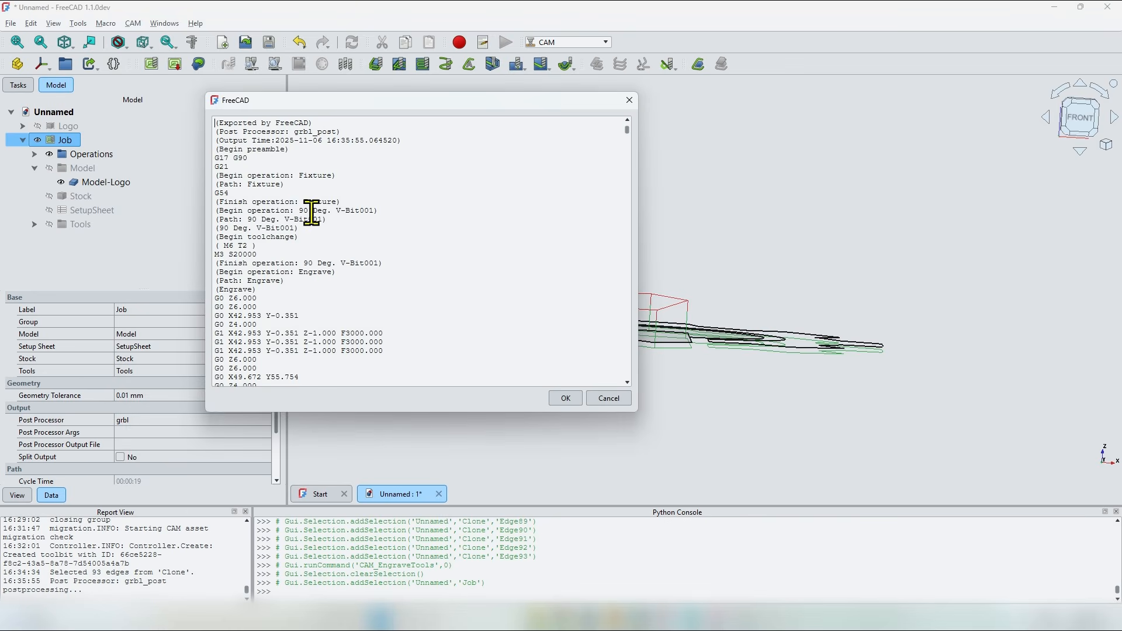
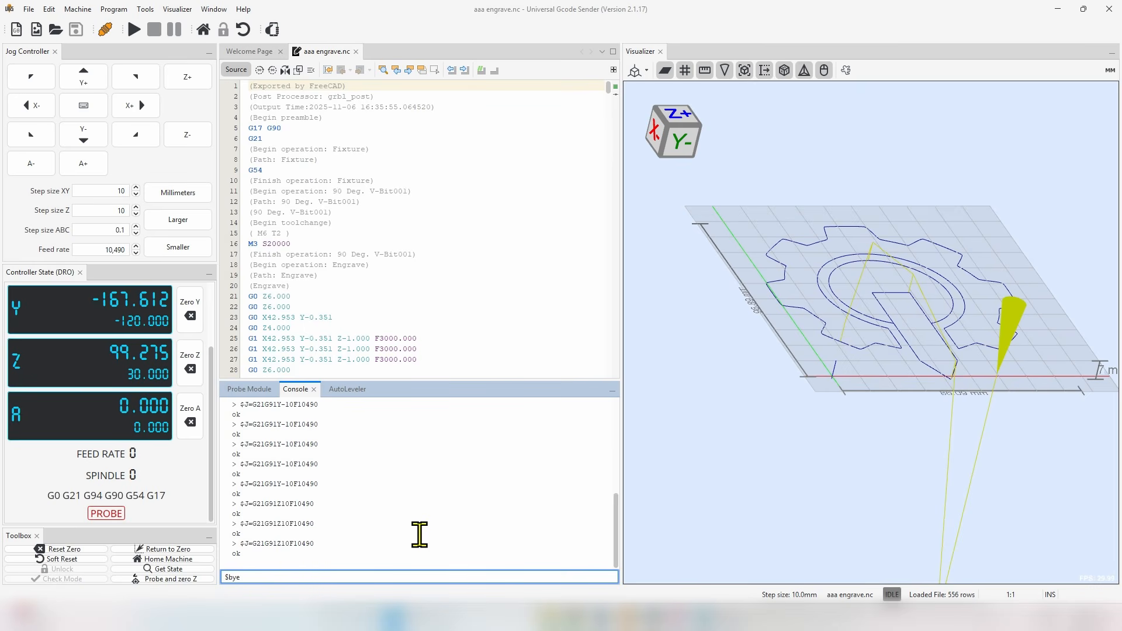
Step: Restart the controller with the $bye console command and enlarge the position read-out so the X axis shows too
{"action": "key", "text": "Return"}
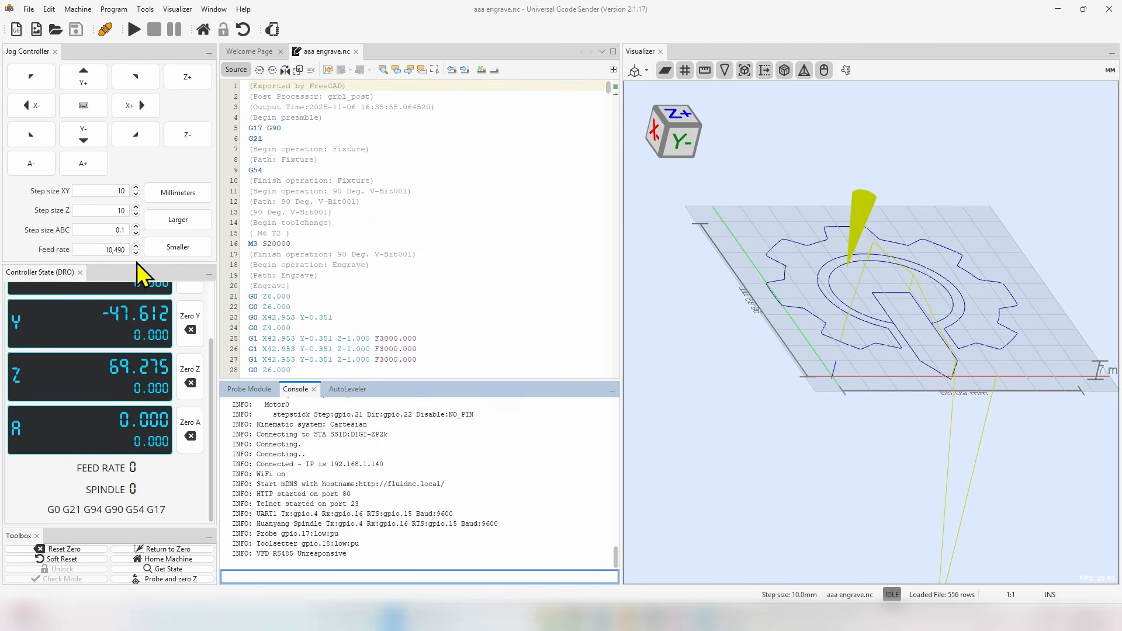
{"action": "left_click_drag", "start_coordinate": [137, 264], "coordinate": [163, 199]}
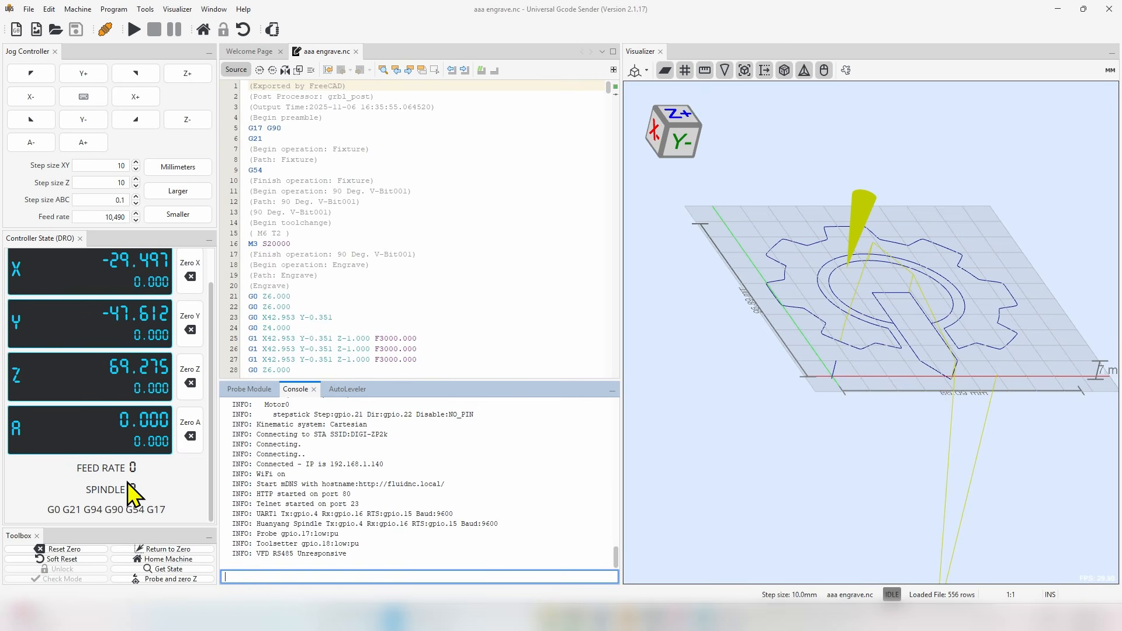
{"action": "left_click", "coordinate": [261, 560]}
{"action": "left_click", "coordinate": [370, 553]}
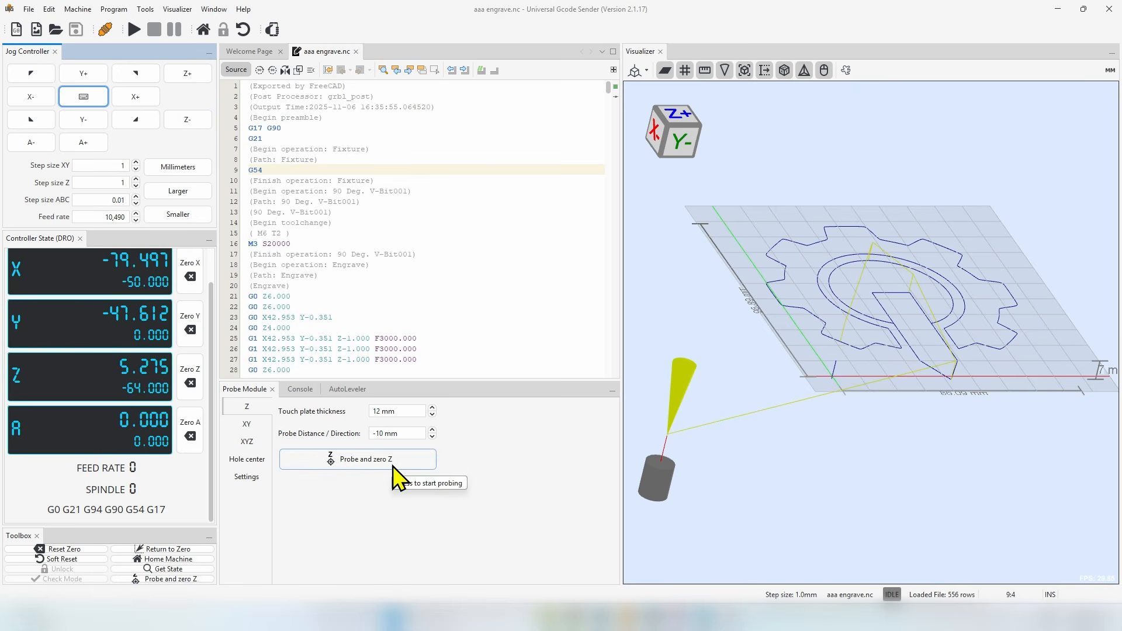
Step: Set the touch plate thickness for Z probing to 0 mm and run the XY probe-and-zero routine
{"action": "double_click", "coordinate": [381, 413]}
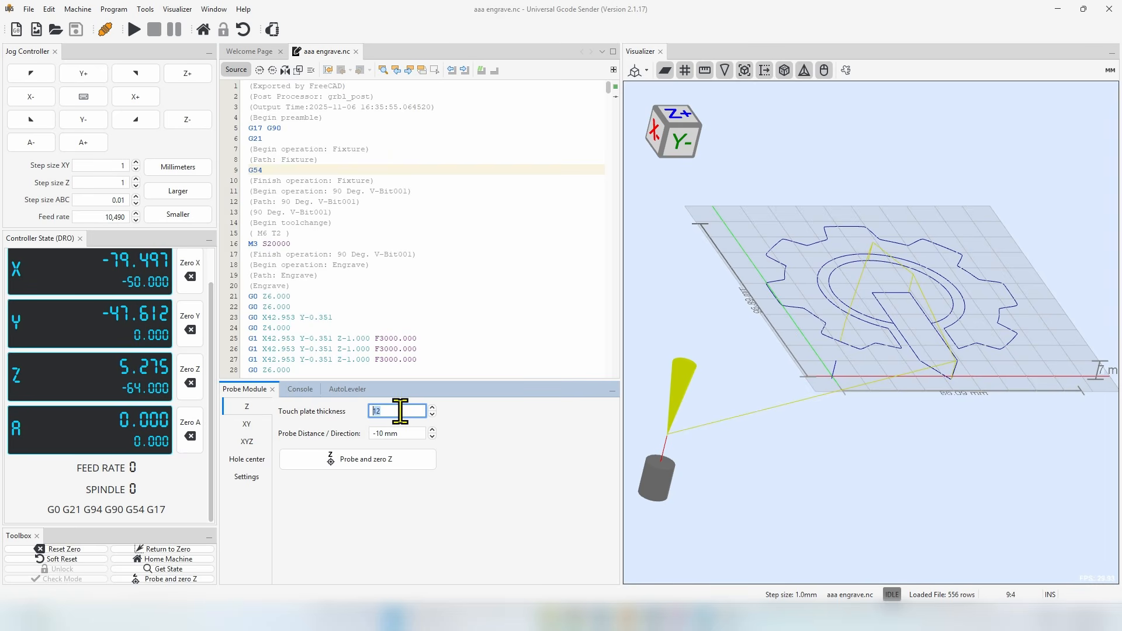
{"action": "type", "text": "0"}
{"action": "left_click", "coordinate": [389, 432]}
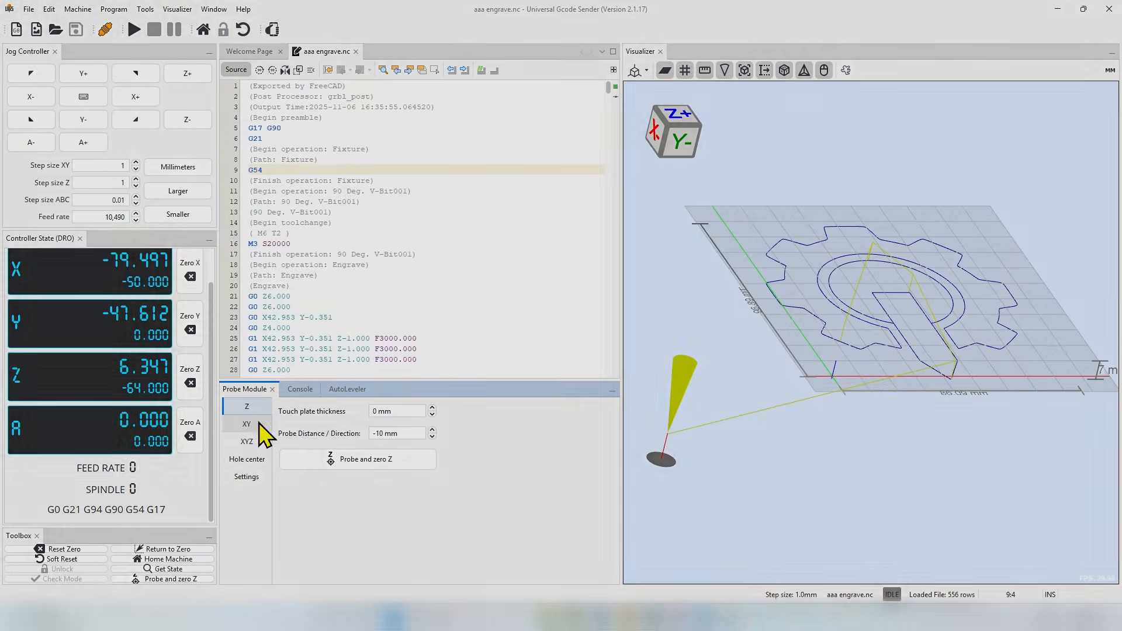
{"action": "left_click", "coordinate": [247, 424]}
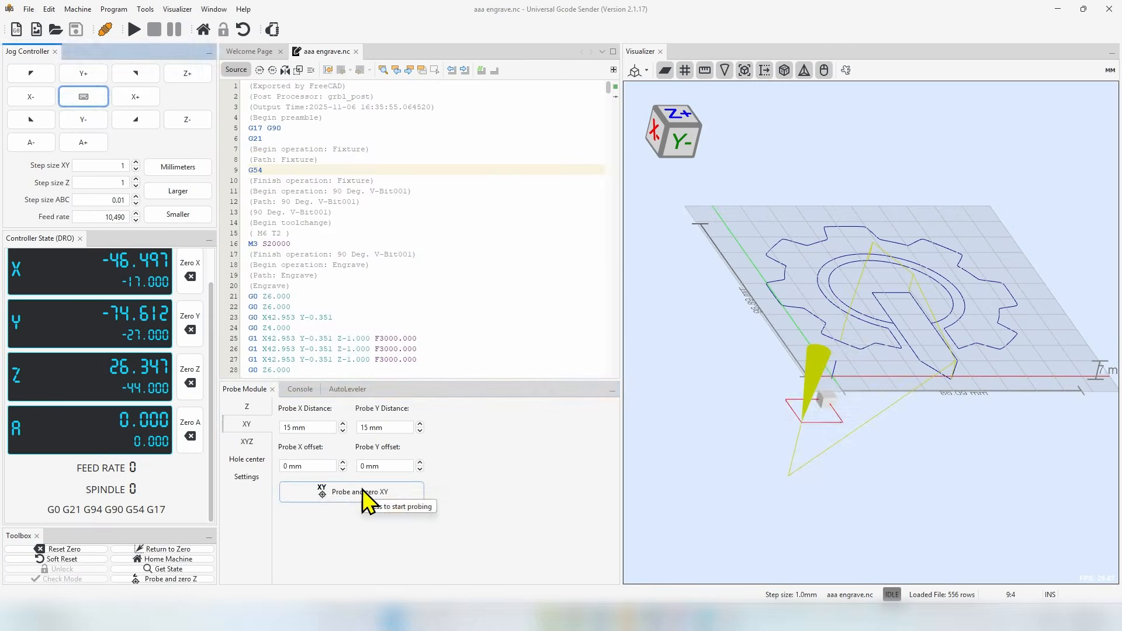
{"action": "left_click", "coordinate": [363, 493]}
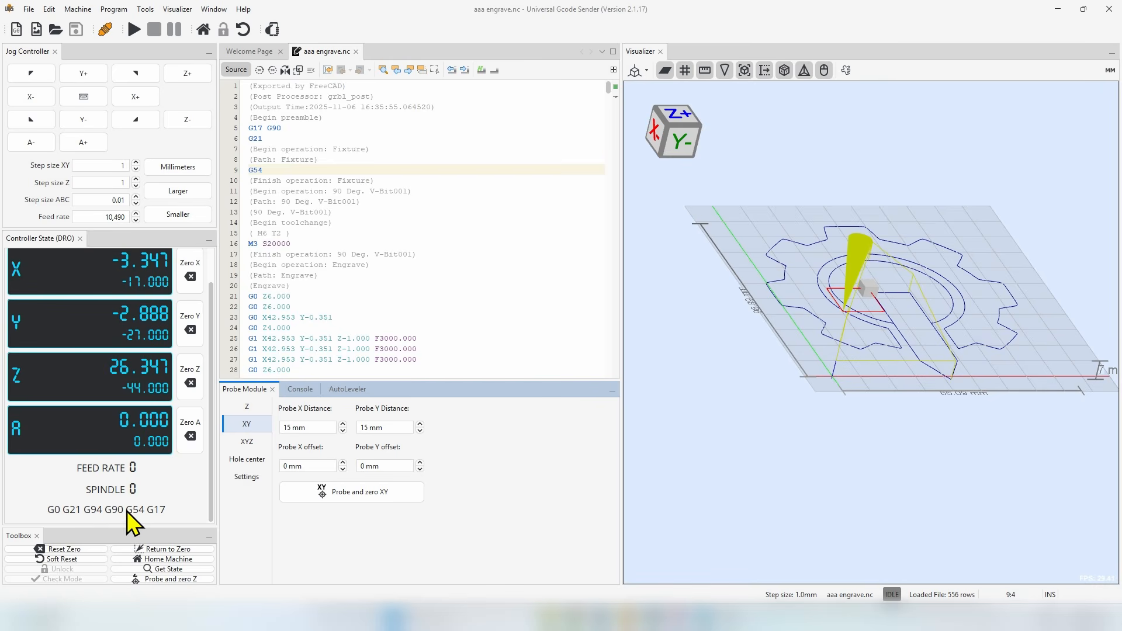
Step: Review the last probing commands in the console log and send g90 to switch to absolute positioning
{"action": "left_click", "coordinate": [301, 390]}
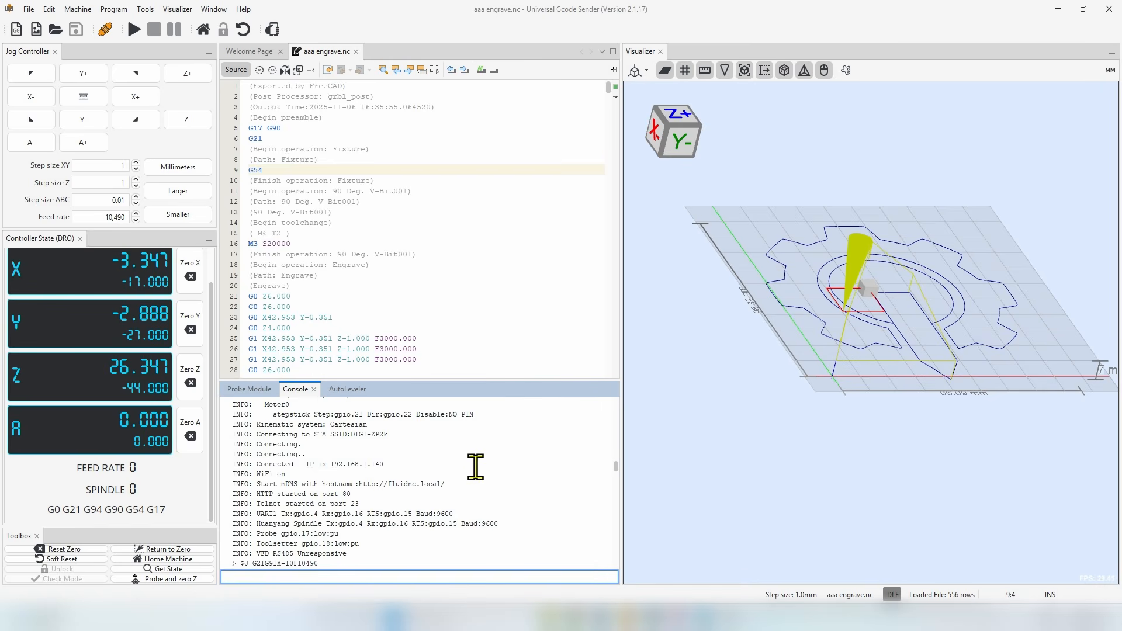
{"action": "scroll", "coordinate": [462, 487], "scroll_direction": "down", "scroll_amount": 10}
{"action": "scroll", "coordinate": [460, 490], "scroll_direction": "down", "scroll_amount": 5}
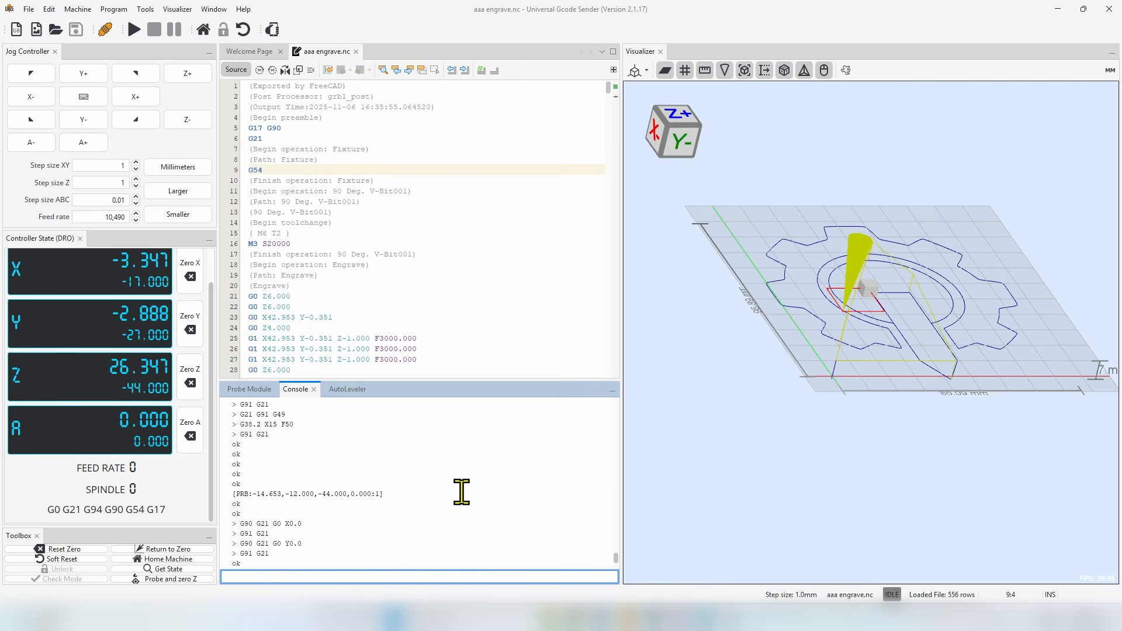
{"action": "left_click_drag", "start_coordinate": [240, 534], "coordinate": [284, 535]}
{"action": "left_click", "coordinate": [252, 534]}
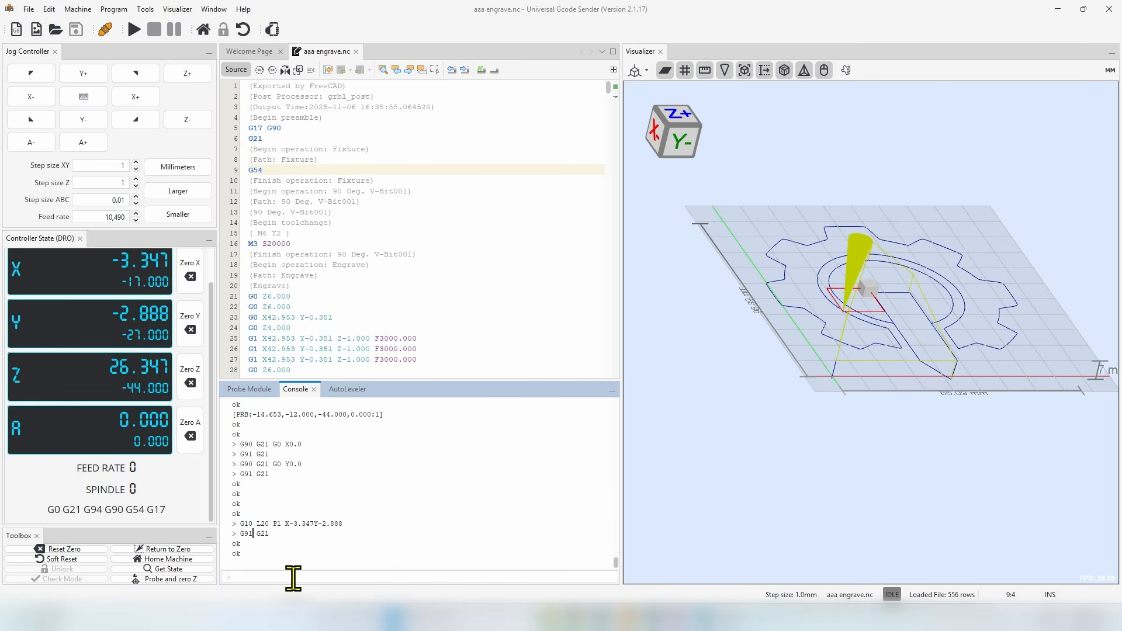
{"action": "left_click", "coordinate": [297, 577]}
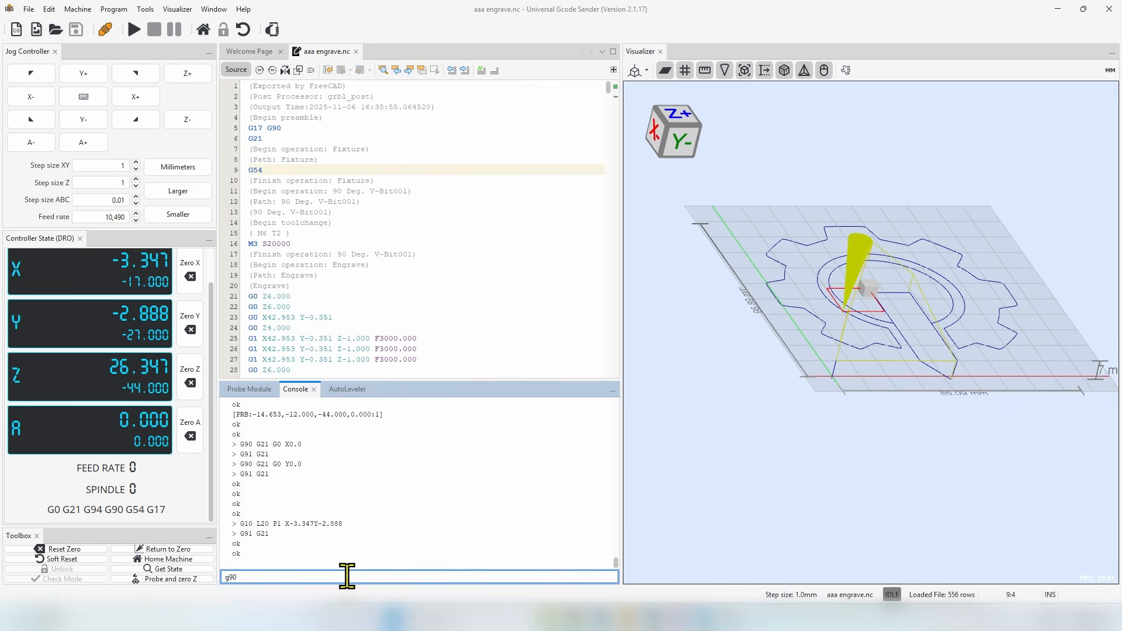
{"action": "key", "text": "Return"}
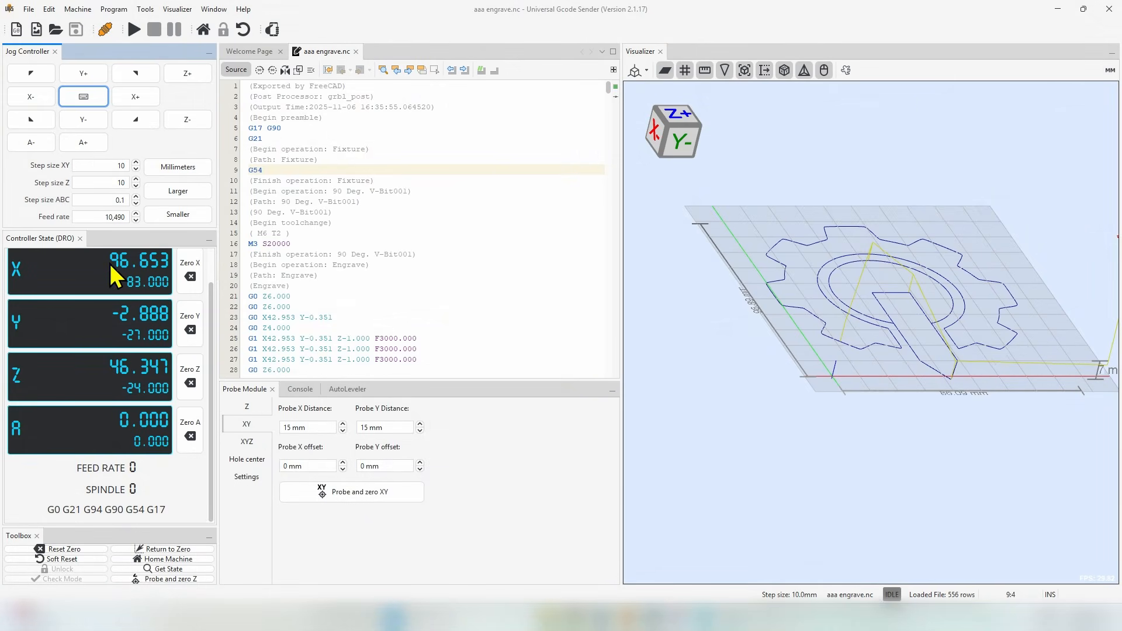
Step: Set the X work position to 0 at the current machine location
{"action": "double_click", "coordinate": [153, 262]}
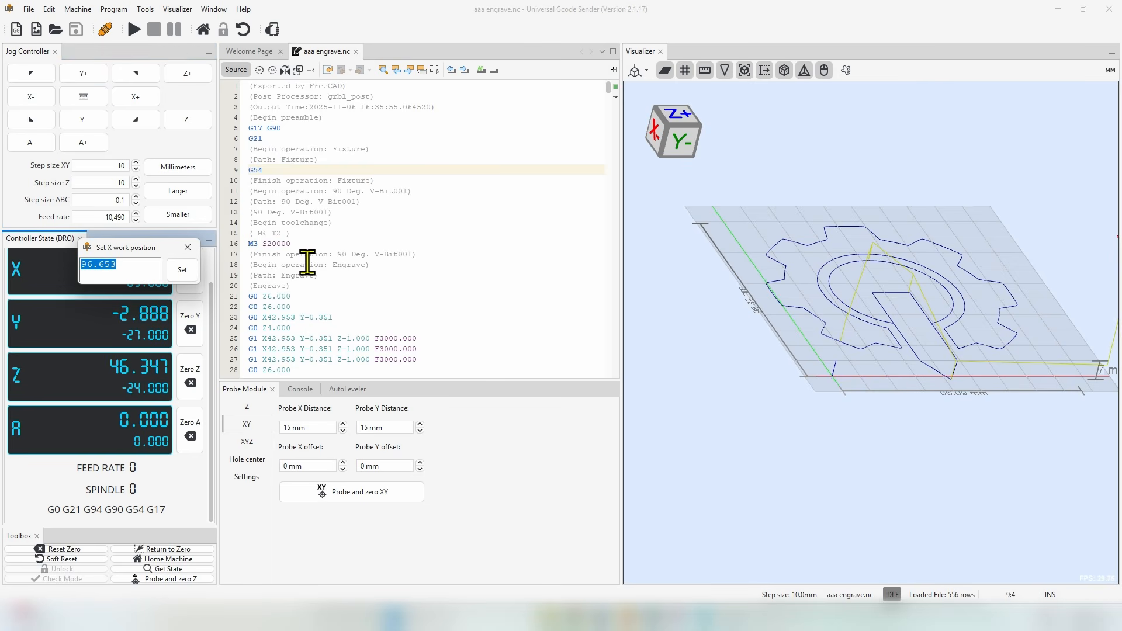
{"action": "type", "text": "0"}
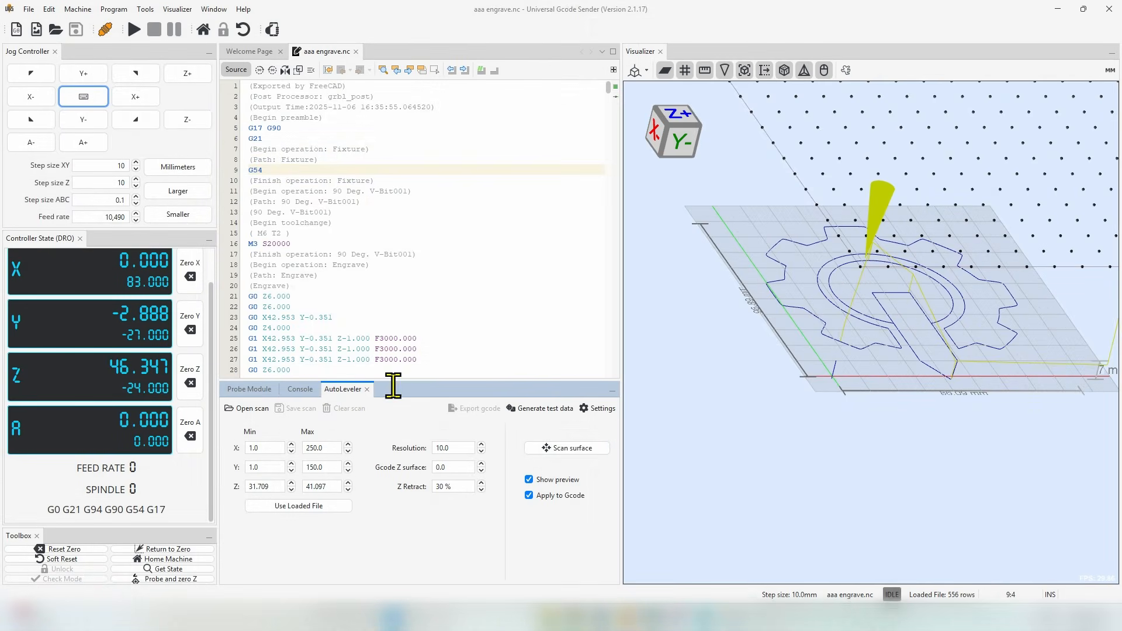
Step: Set the AutoLeveler scan range in X to a minimum of 0 and a maximum of 100
{"action": "scroll", "coordinate": [815, 421], "scroll_direction": "down", "scroll_amount": 5}
{"action": "scroll", "coordinate": [880, 298], "scroll_direction": "up", "scroll_amount": 3}
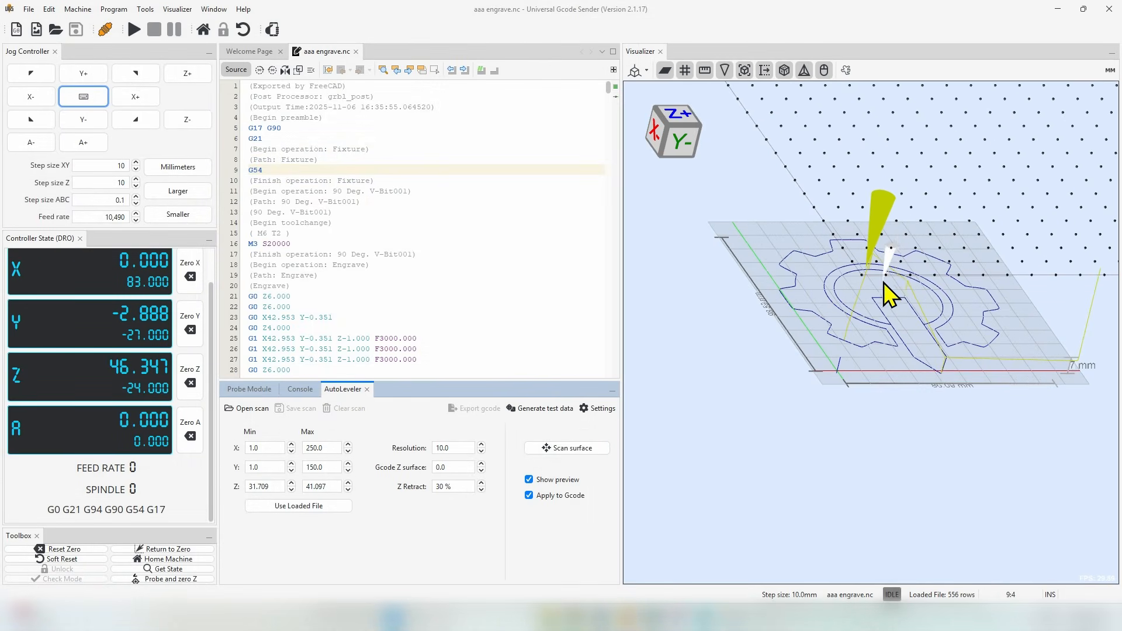
{"action": "scroll", "coordinate": [895, 286], "scroll_direction": "down", "scroll_amount": 3}
{"action": "scroll", "coordinate": [897, 283], "scroll_direction": "up", "scroll_amount": 3}
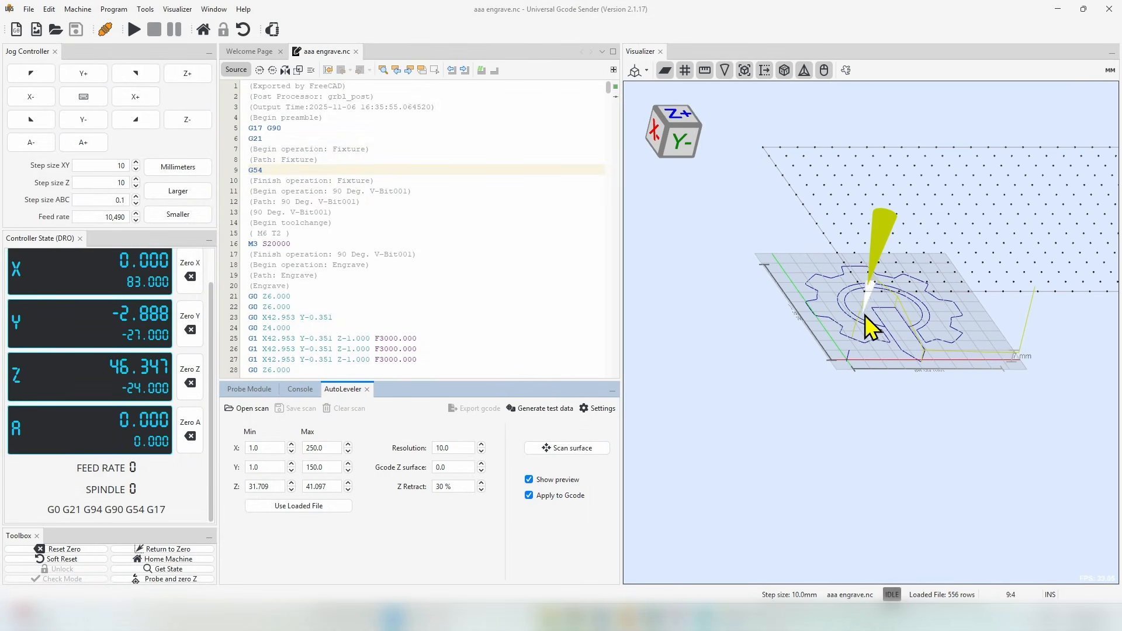
{"action": "middle_click_drag", "start_coordinate": [867, 316], "coordinate": [499, 452]}
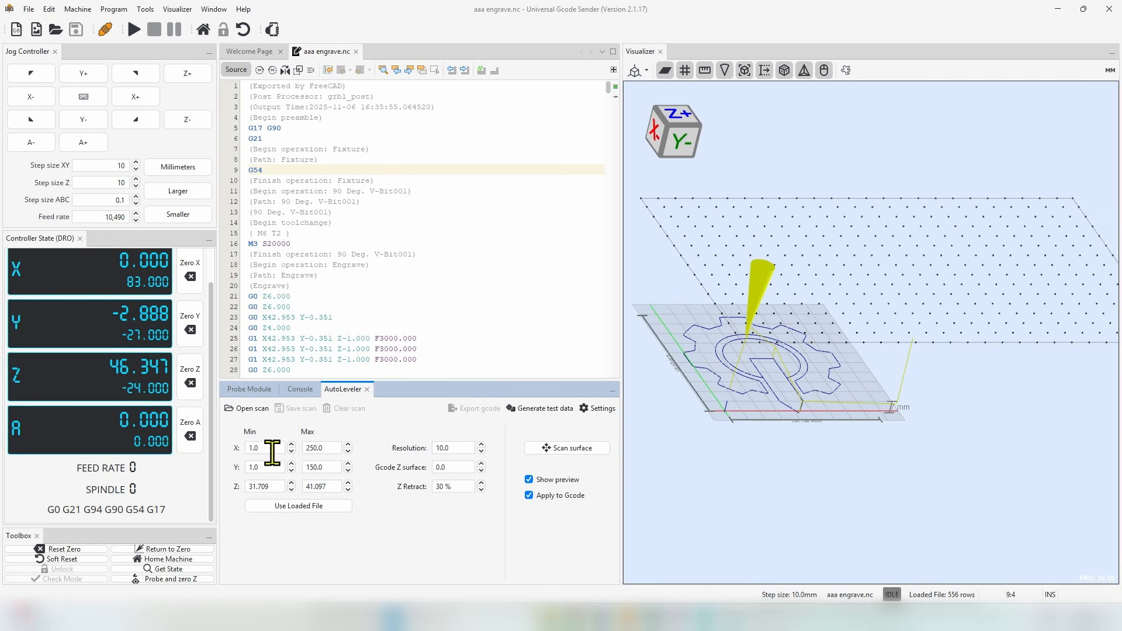
{"action": "left_click_drag", "start_coordinate": [269, 449], "coordinate": [242, 450]}
{"action": "type", "text": "0"}
{"action": "left_click", "coordinate": [322, 447]}
{"action": "double_click", "coordinate": [322, 447]}
{"action": "type", "text": "100"}
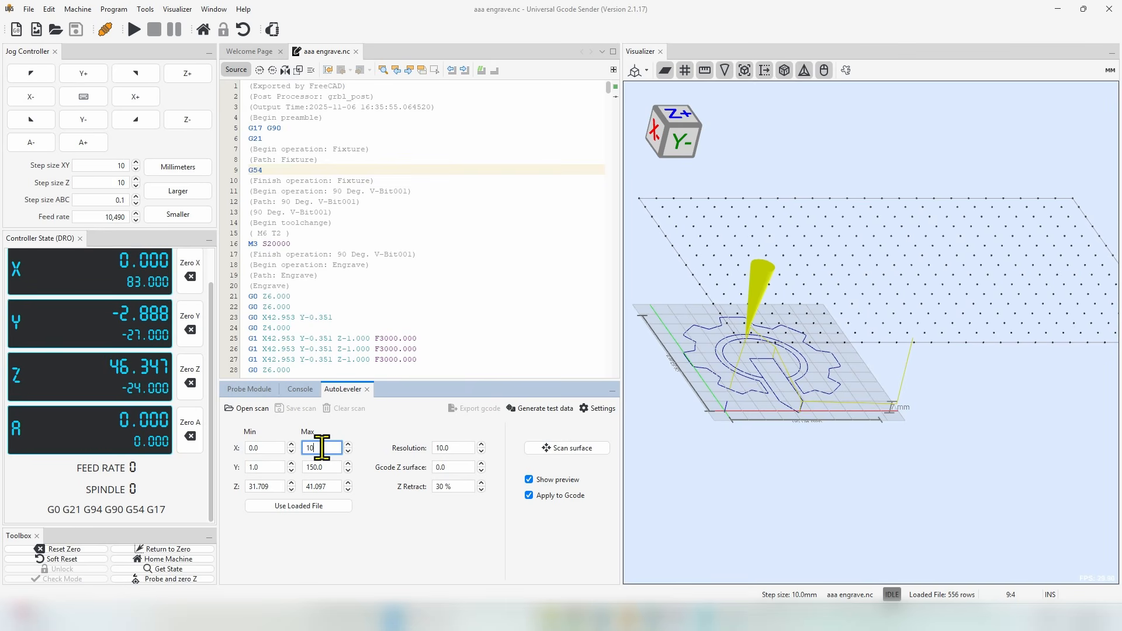
Step: Set the AutoLeveler scan range in Y to a minimum of 0 and a maximum of 100
{"action": "double_click", "coordinate": [270, 467]}
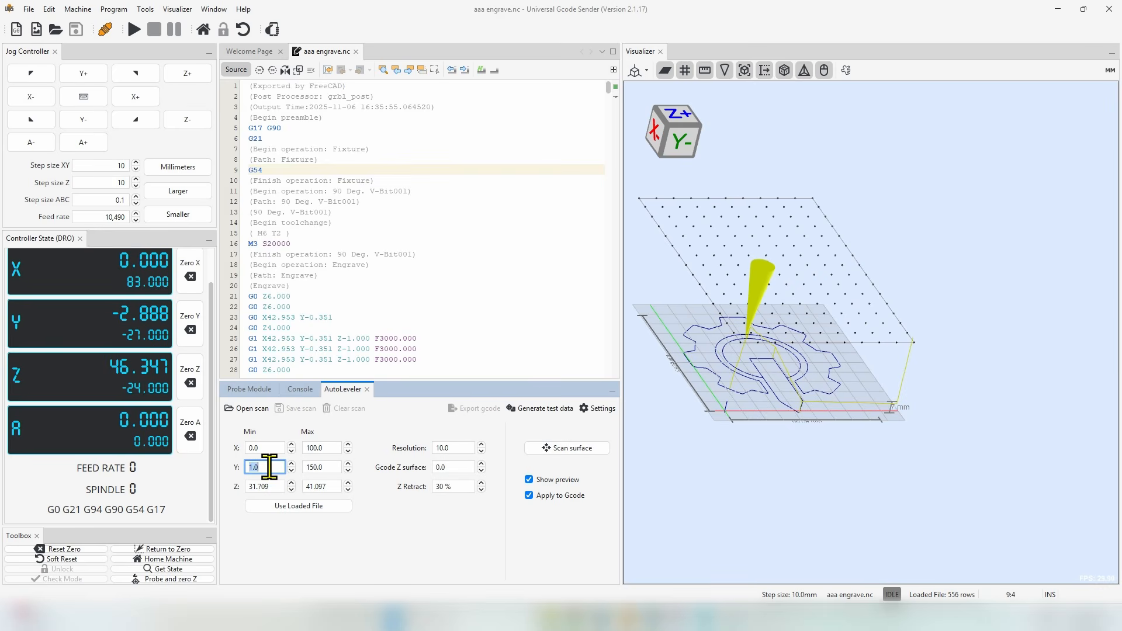
{"action": "type", "text": "0"}
{"action": "left_click", "coordinate": [321, 468]}
{"action": "double_click", "coordinate": [321, 467]}
{"action": "type", "text": "100"}
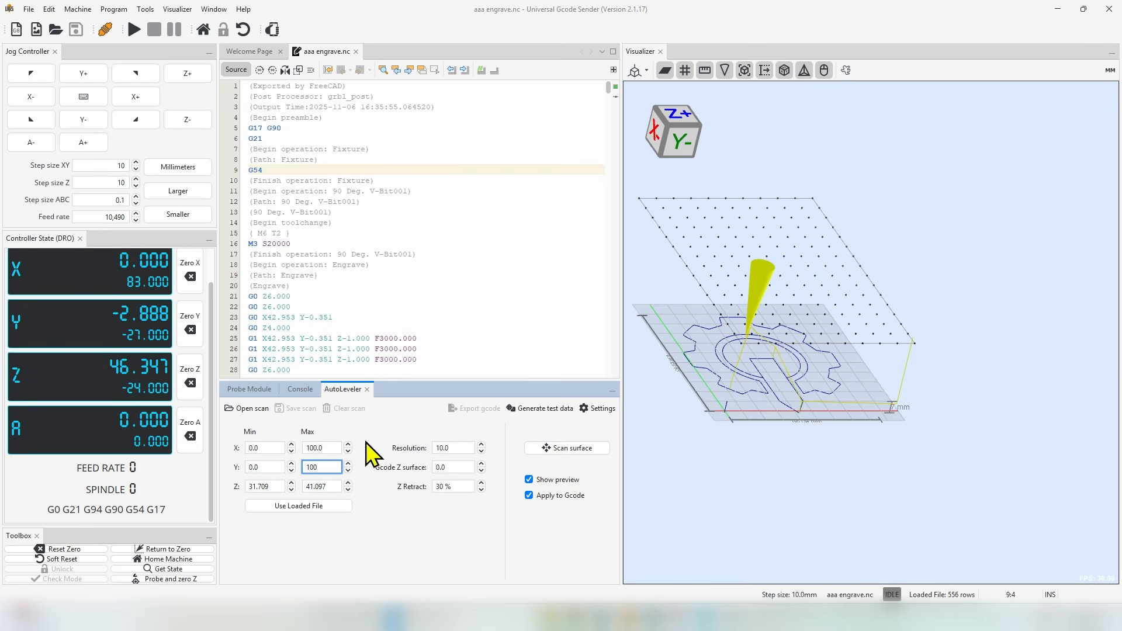
{"action": "left_click", "coordinate": [305, 448]}
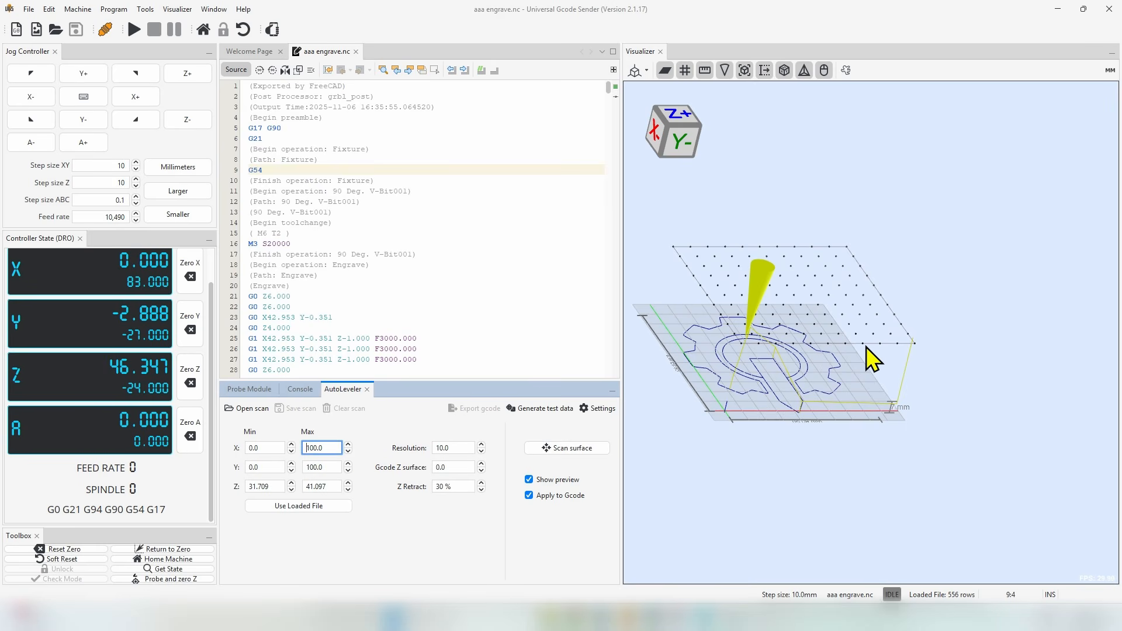
{"action": "scroll", "coordinate": [827, 368], "scroll_direction": "up", "scroll_amount": 2}
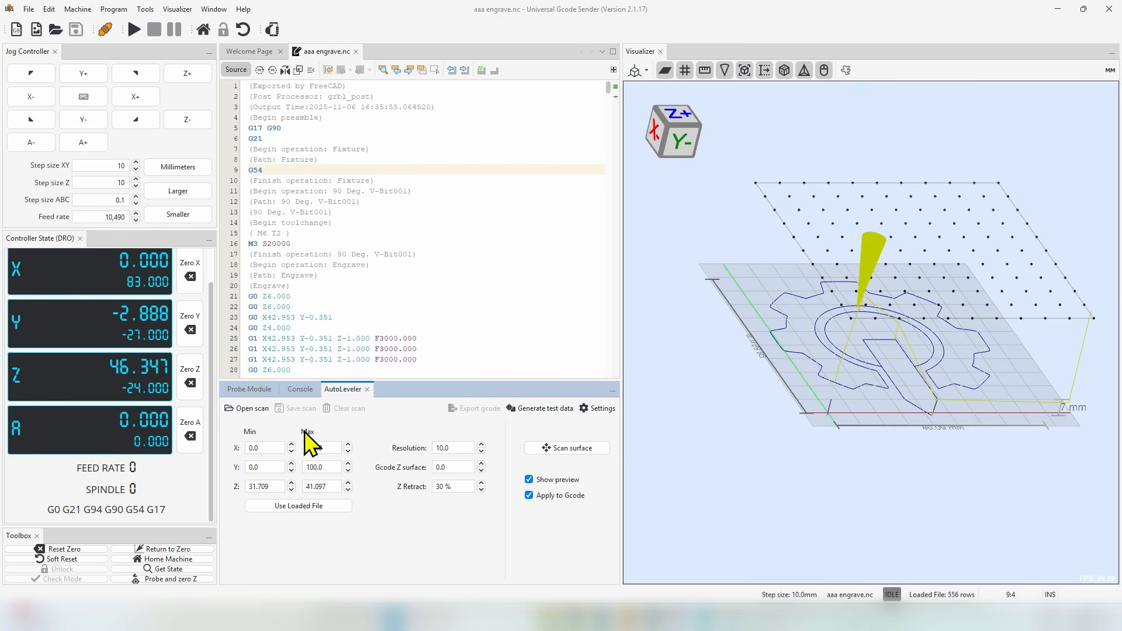
Step: Jog the probe down the Z axis in 1 mm steps and set the scan's minimum Z to 31
{"action": "left_click", "coordinate": [188, 212]}
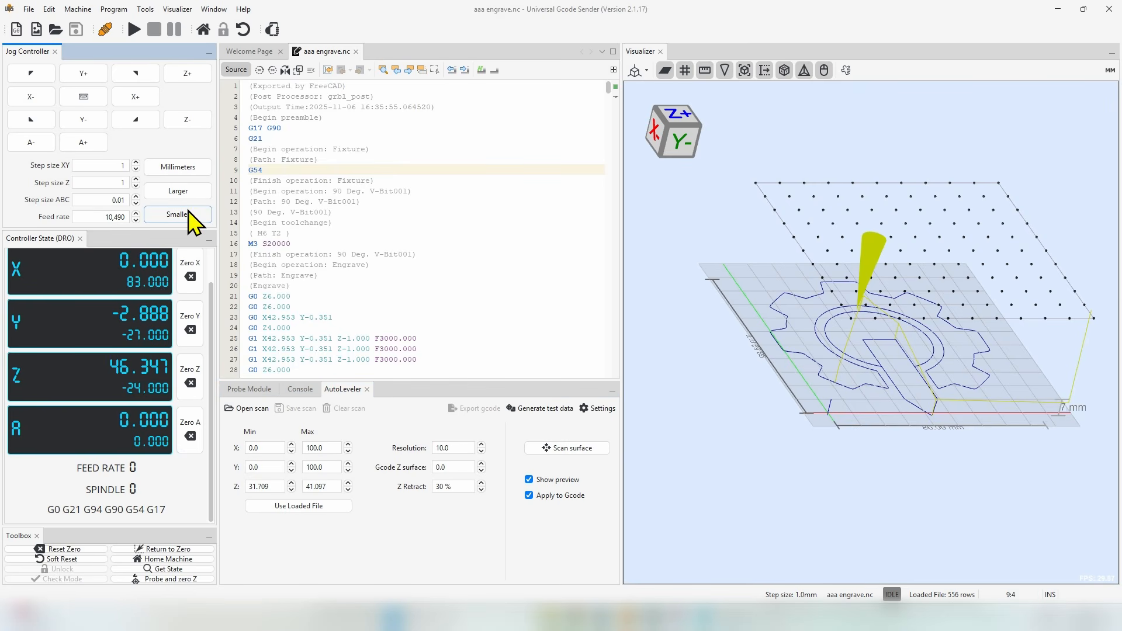
{"action": "left_click", "coordinate": [188, 120]}
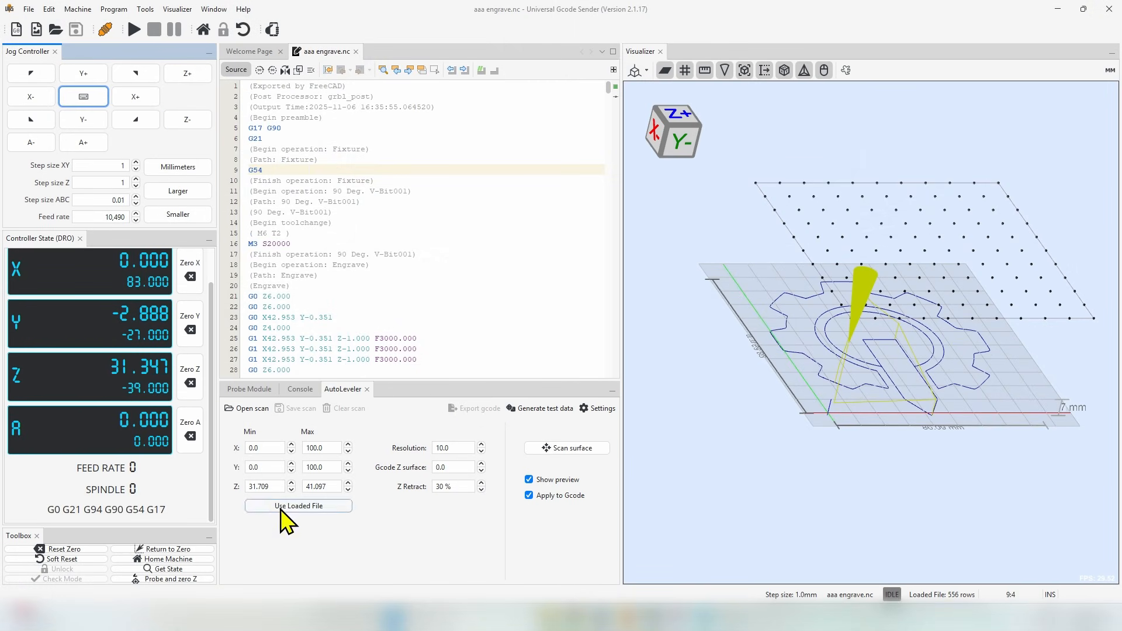
{"action": "left_click", "coordinate": [274, 486]}
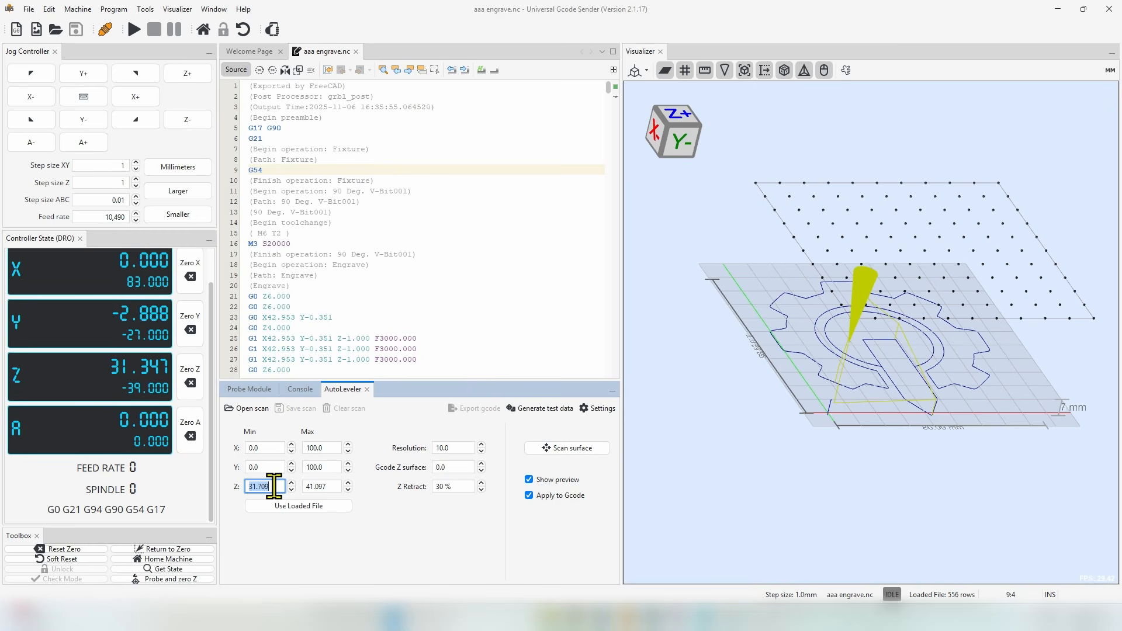
{"action": "type", "text": "31"}
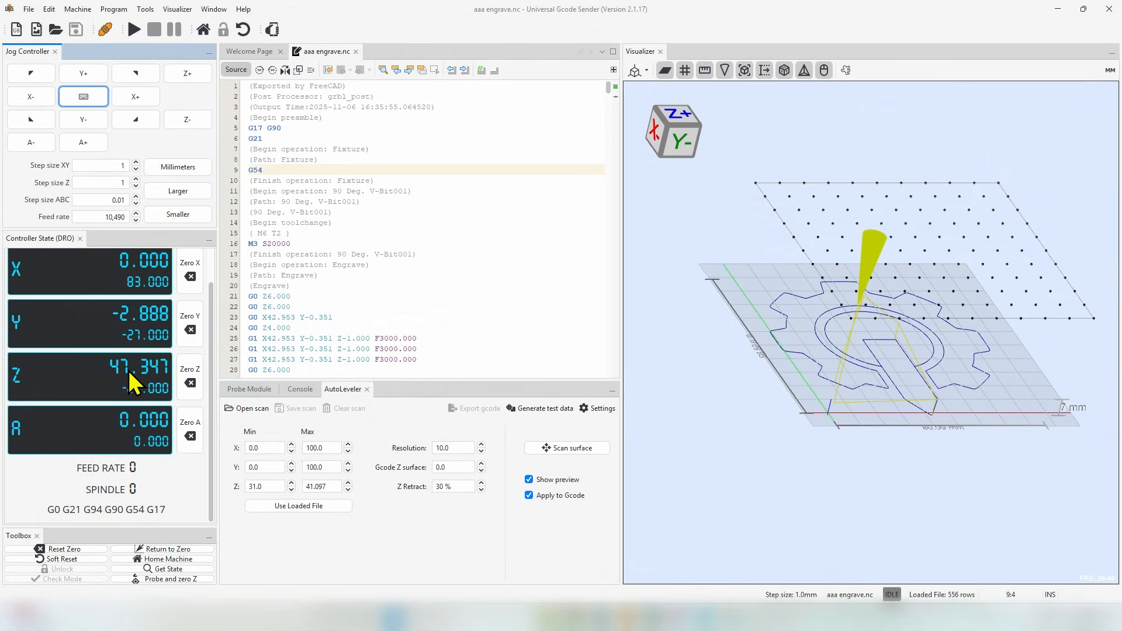
Step: Set the scan's maximum Z to 47
{"action": "double_click", "coordinate": [319, 487]}
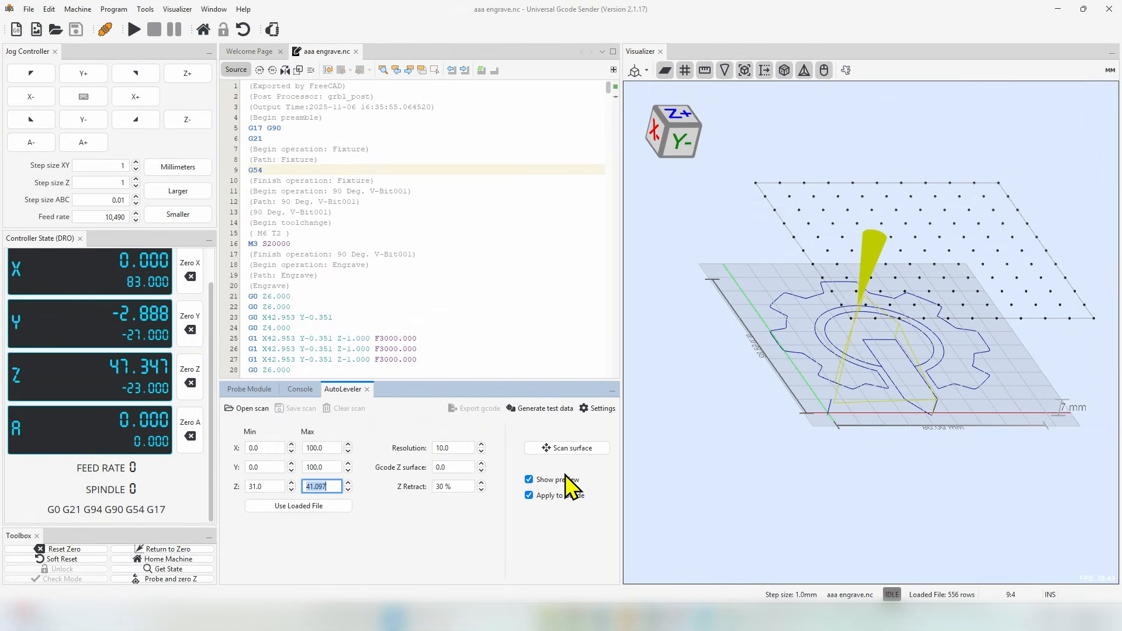
{"action": "type", "text": "47"}
{"action": "key", "text": "Tab"}
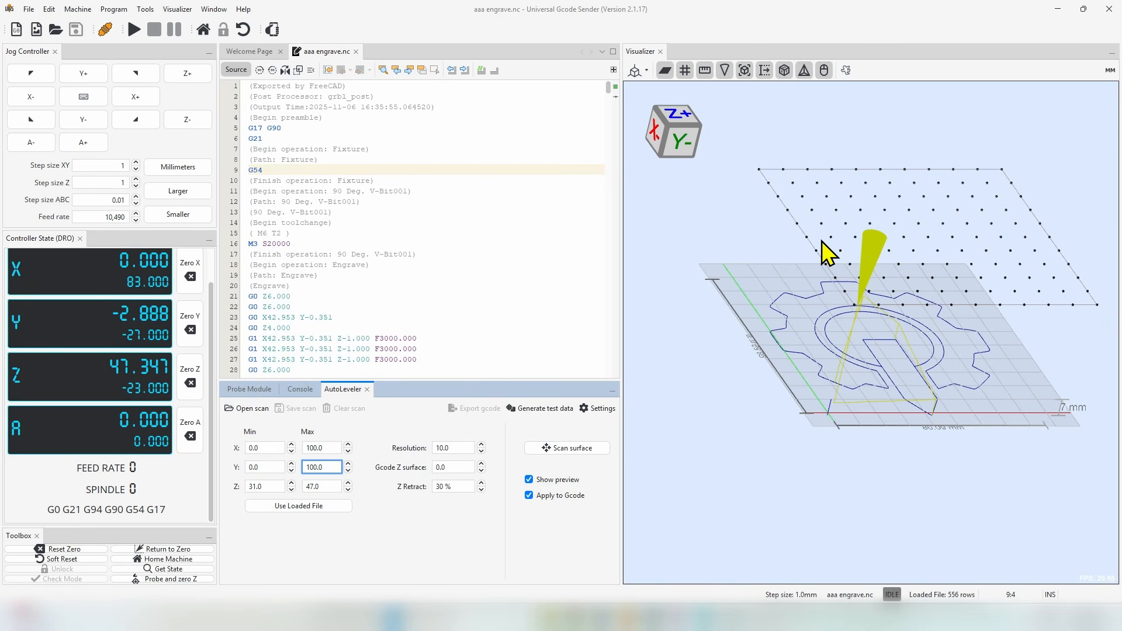
Step: Go through the G-code Z surface and Z retract settings and turn off applying the scan to the G-code
{"action": "left_click", "coordinate": [463, 467]}
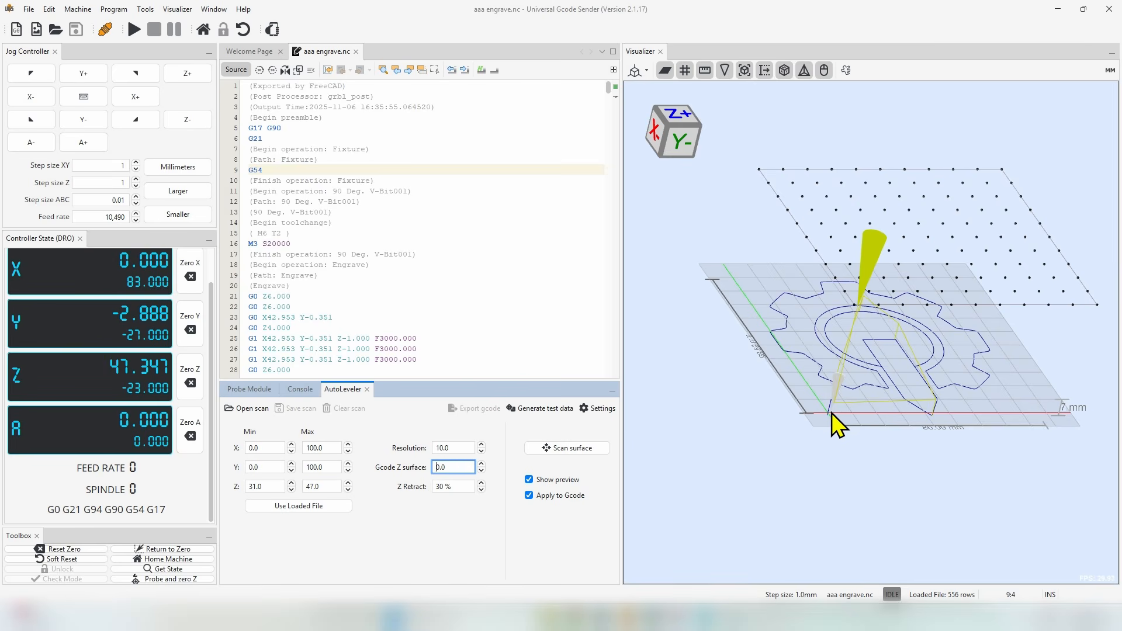
{"action": "left_click", "coordinate": [453, 487]}
{"action": "left_click", "coordinate": [529, 496]}
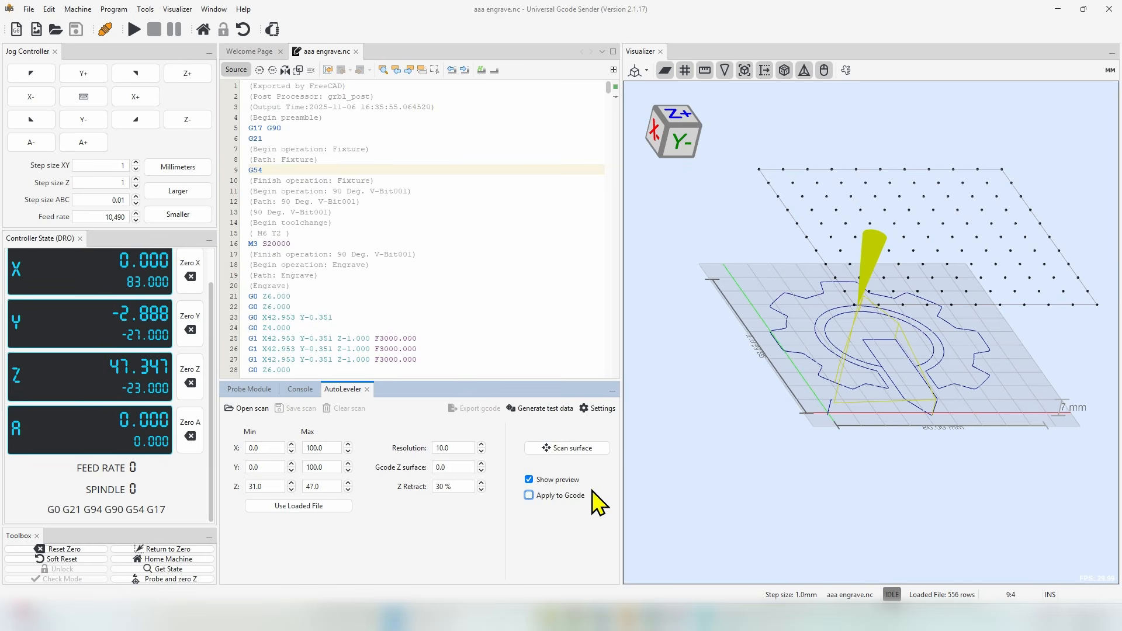
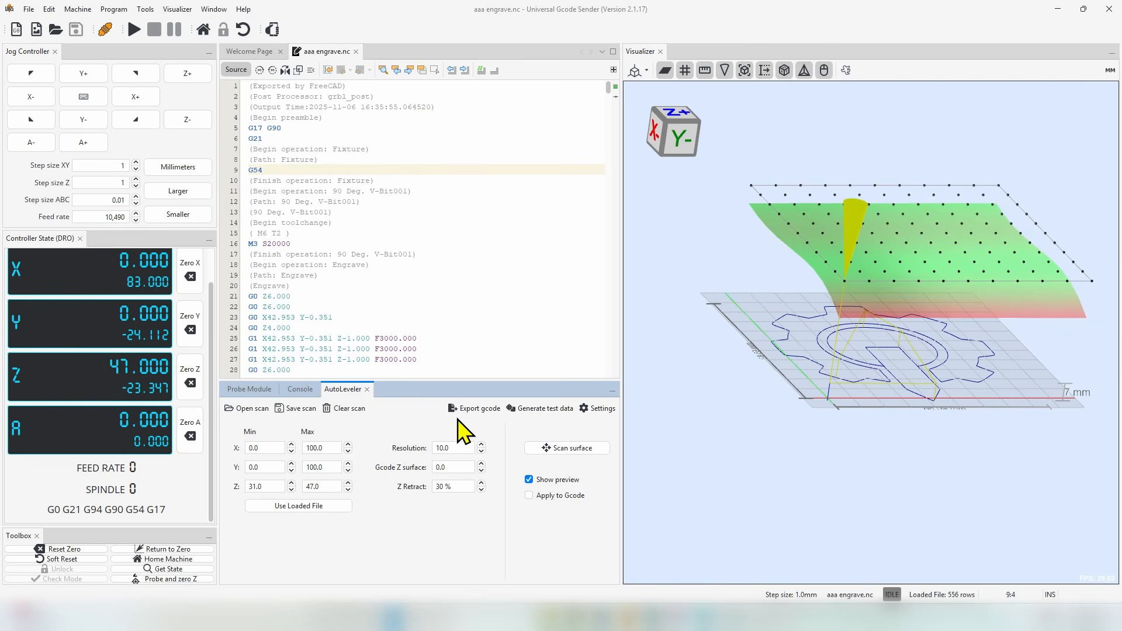
Step: Close the Visualizer and save the probed surface scan as "surface scan.xyz" in the probing folder
{"action": "left_click", "coordinate": [663, 51]}
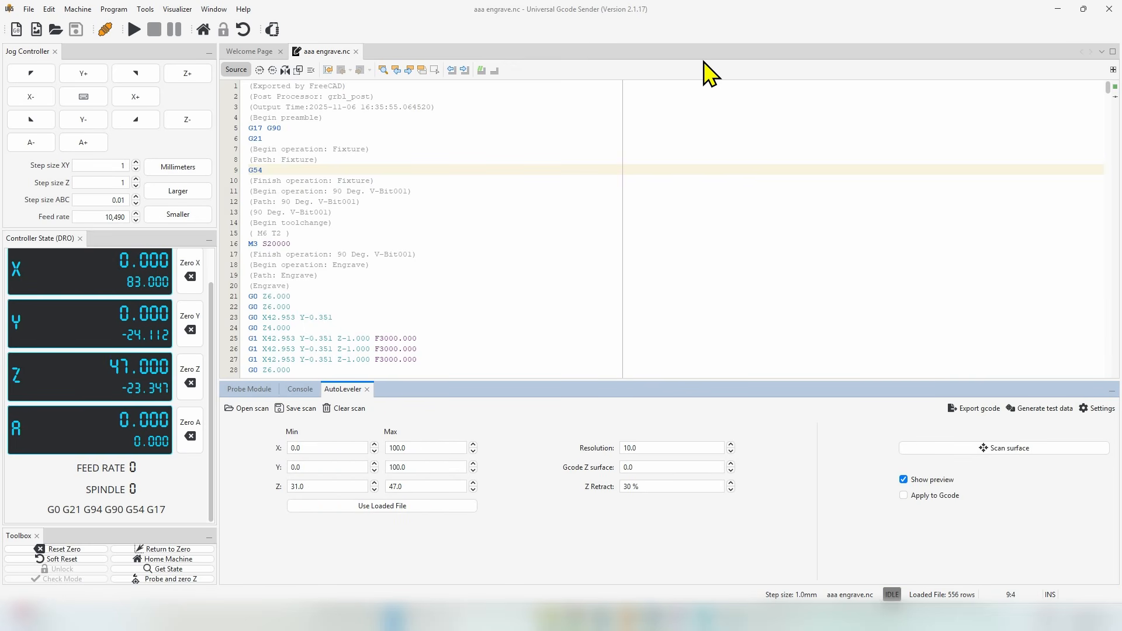
{"action": "left_click", "coordinate": [296, 408]}
{"action": "type", "text": "surfac"}
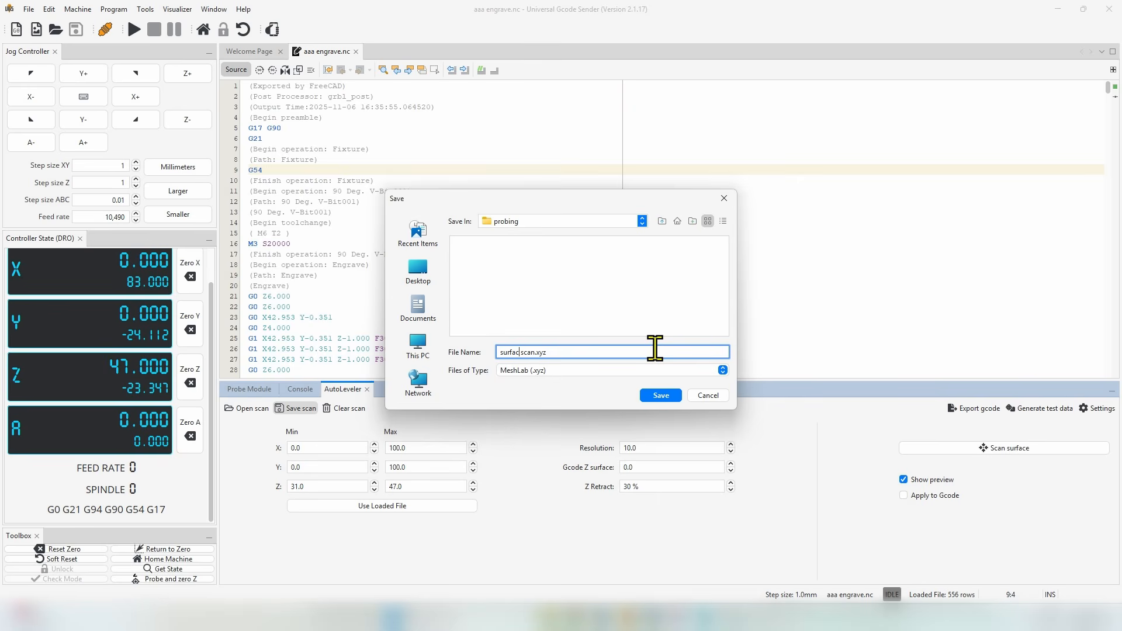
{"action": "type", "text": "e"}
{"action": "left_click", "coordinate": [660, 395]}
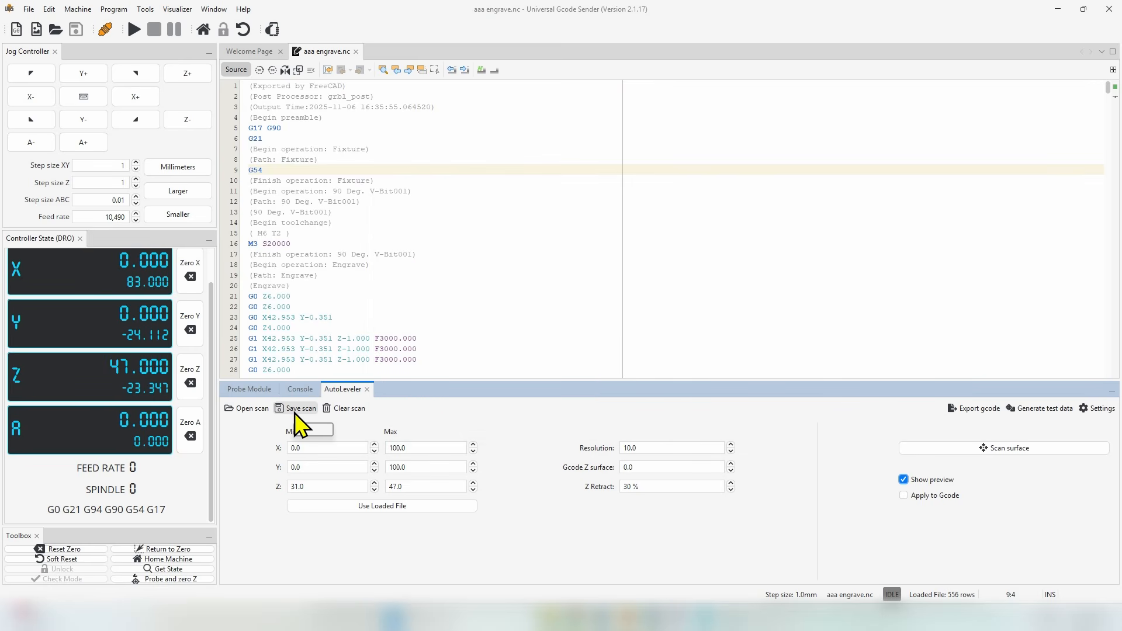
Step: Reopen the Visualizer and view the loaded engraving toolpath with the tool
{"action": "left_click", "coordinate": [214, 9]}
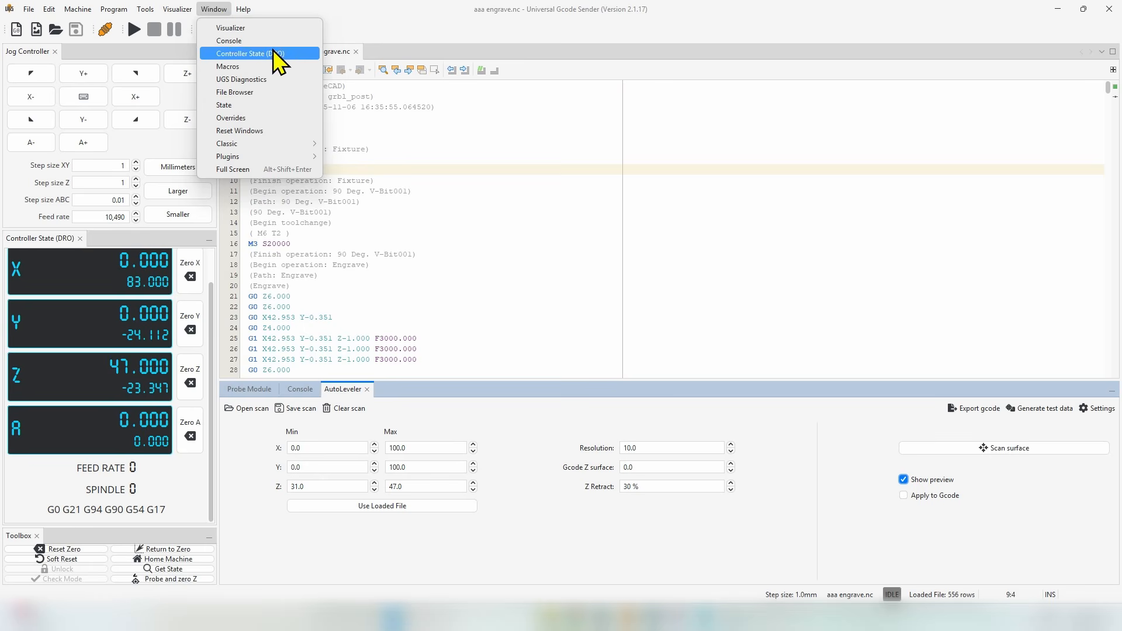
{"action": "left_click", "coordinate": [271, 29]}
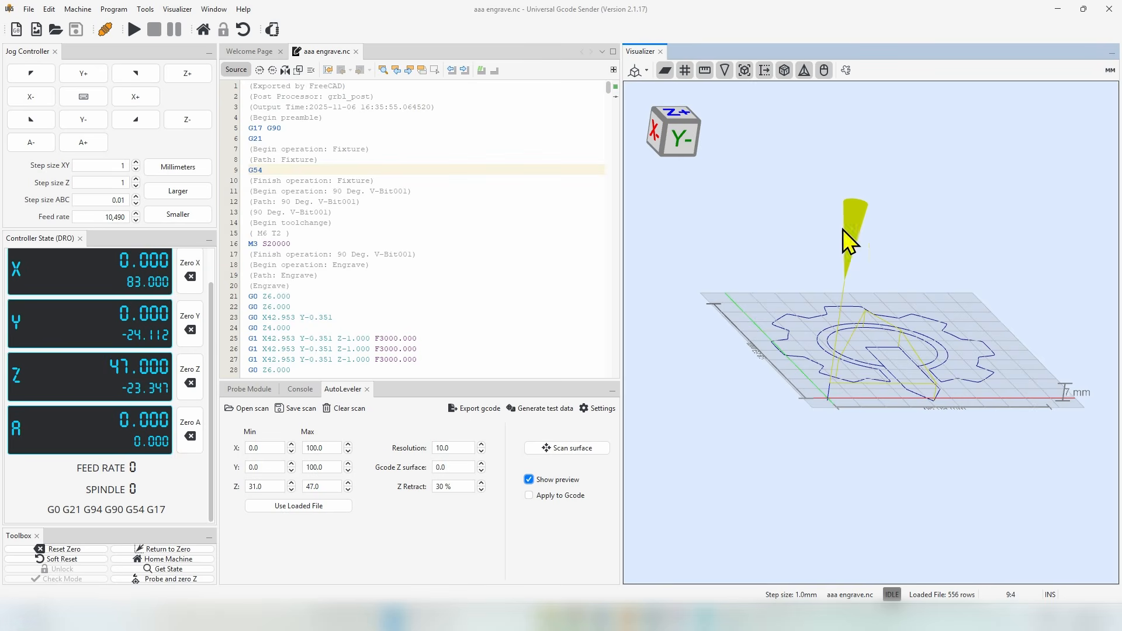
{"action": "left_click_drag", "start_coordinate": [859, 327], "coordinate": [823, 331]}
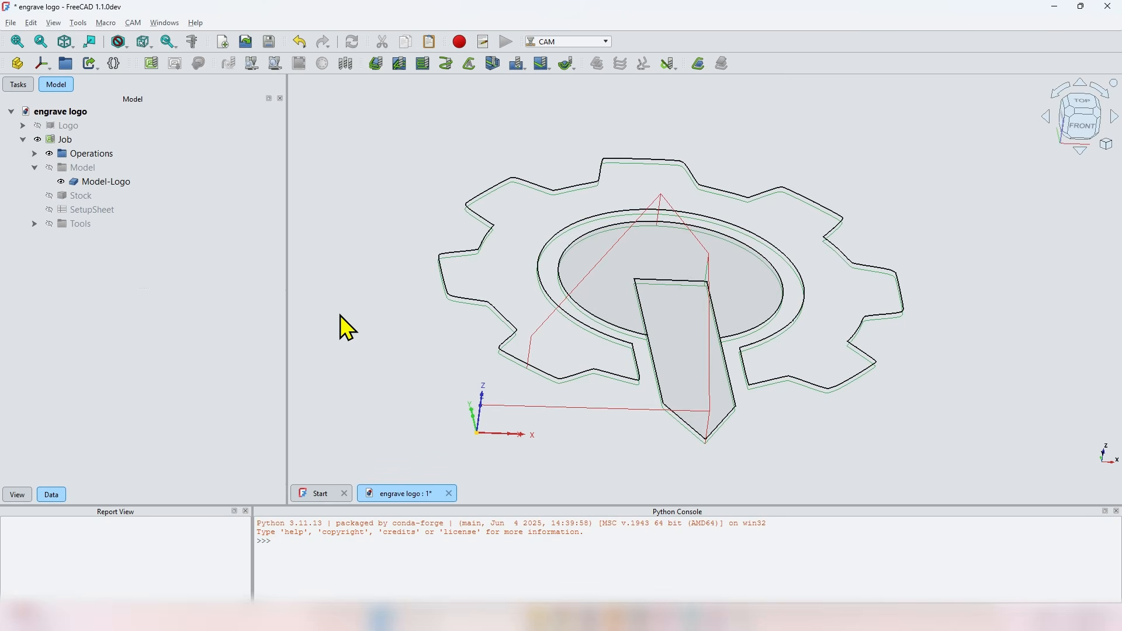
Step: Switch to FreeCAD and add a Z Depth Correction dressup to the job's Engrave operation
{"action": "left_click", "coordinate": [33, 153]}
{"action": "left_click", "coordinate": [113, 167]}
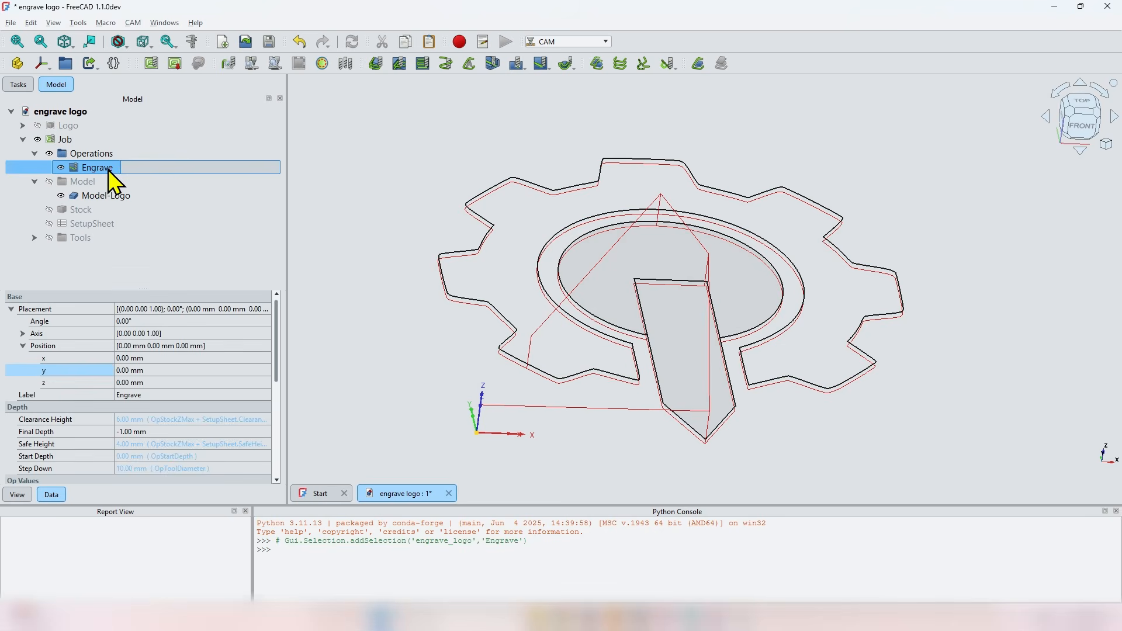
{"action": "left_click", "coordinate": [677, 69]}
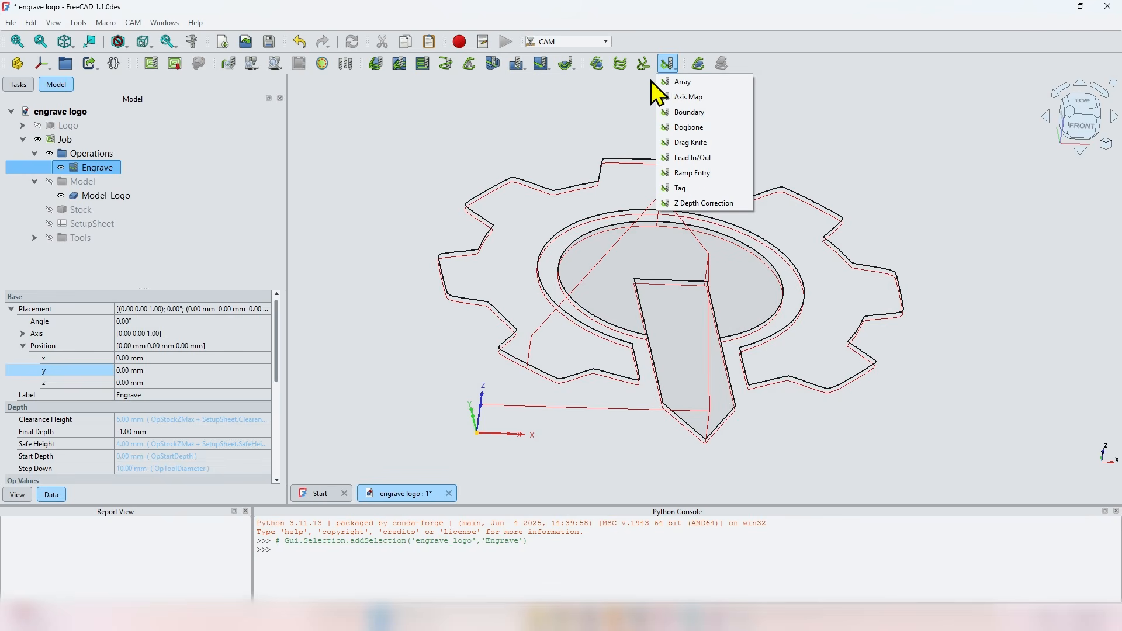
{"action": "left_click", "coordinate": [129, 23]}
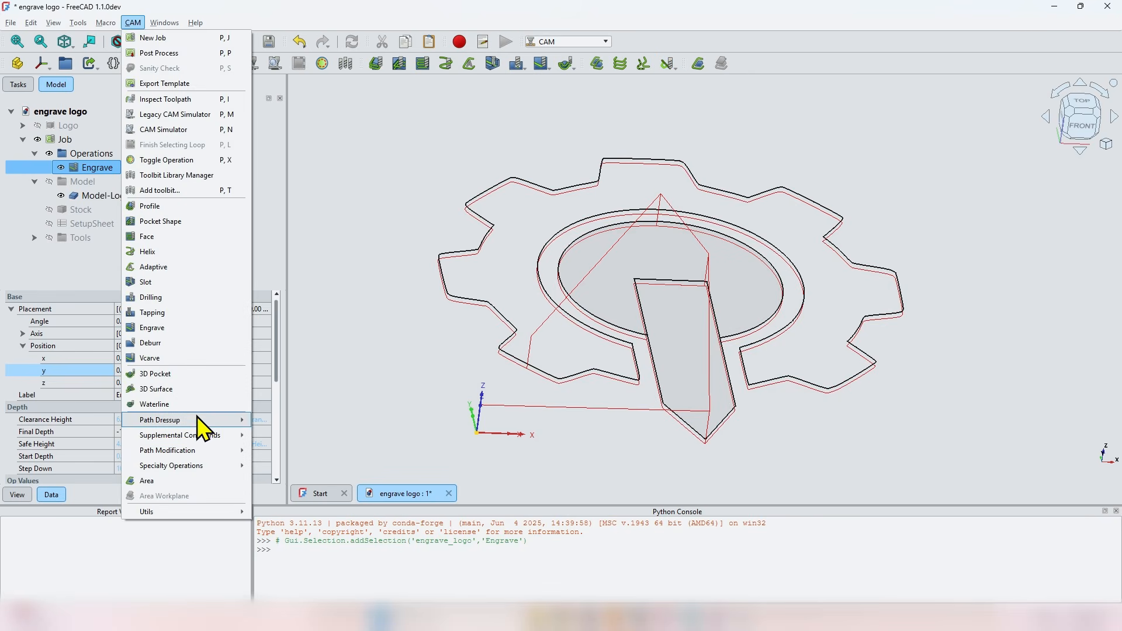
{"action": "mouse_move", "coordinate": [204, 424]}
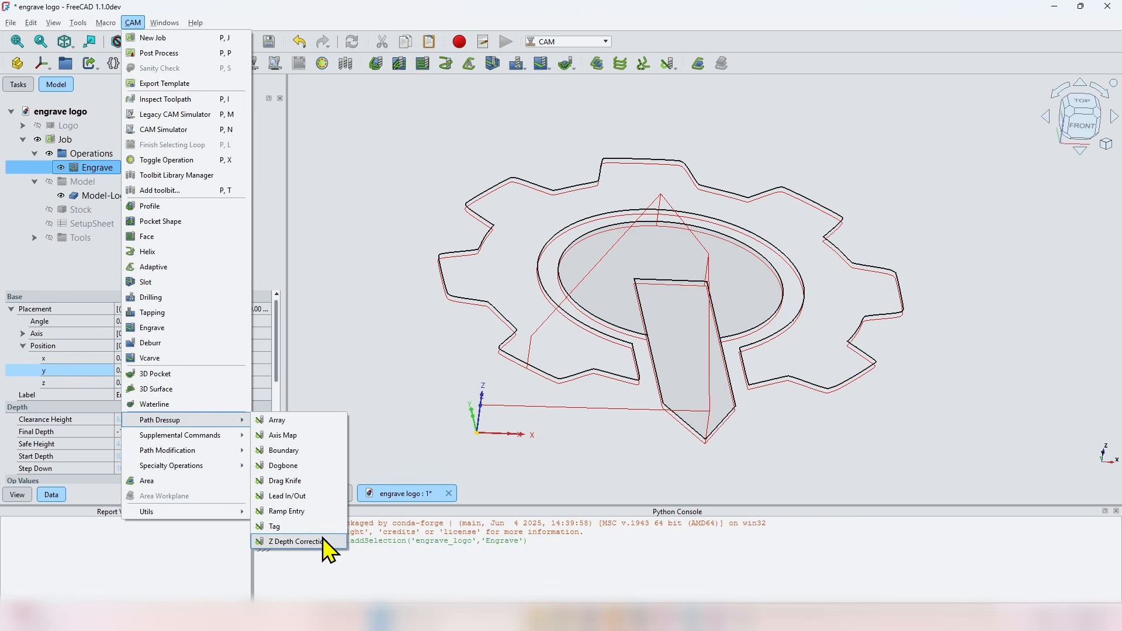
{"action": "left_click", "coordinate": [295, 542]}
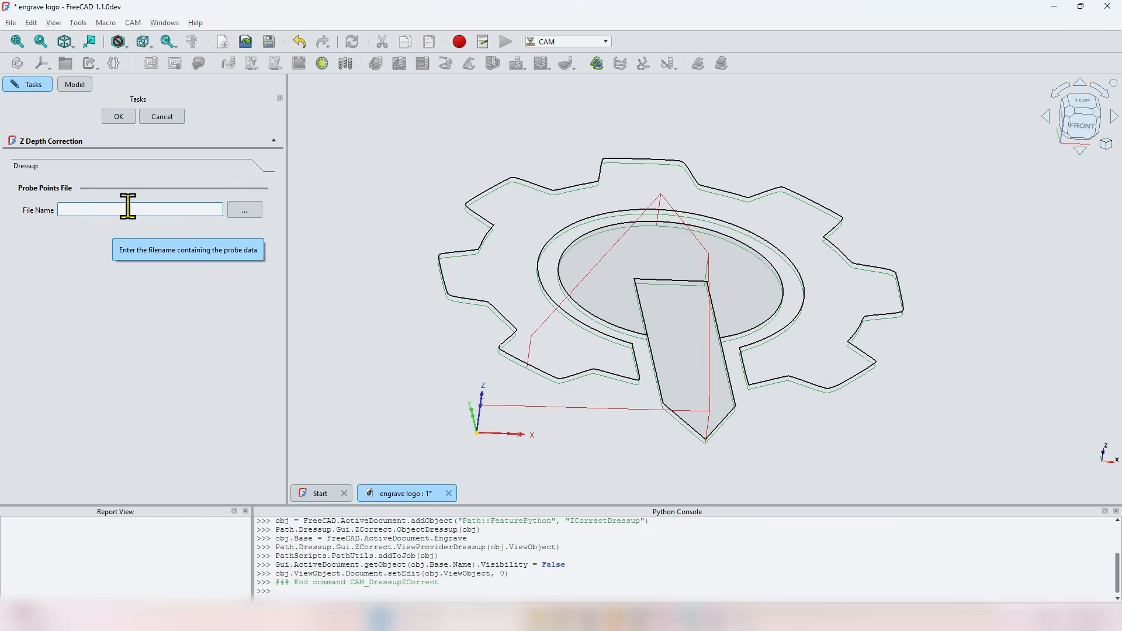
Step: Load "surface scan.xyz" from the probing folder as the dressup's probe points file and accept the Z depth correction
{"action": "left_click", "coordinate": [240, 213]}
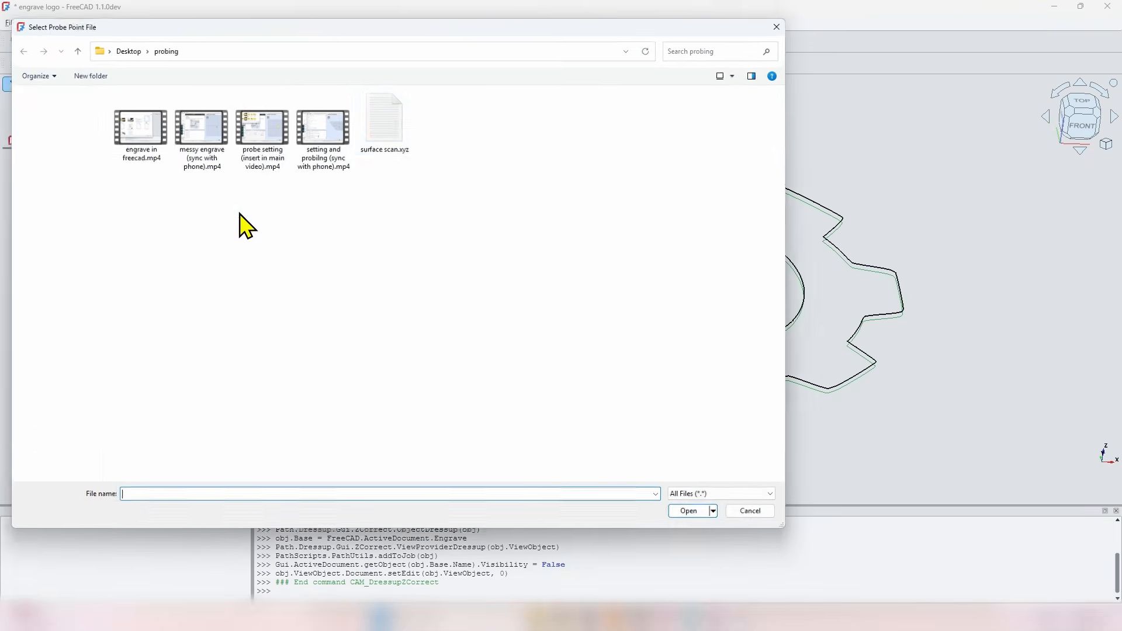
{"action": "left_click", "coordinate": [380, 150]}
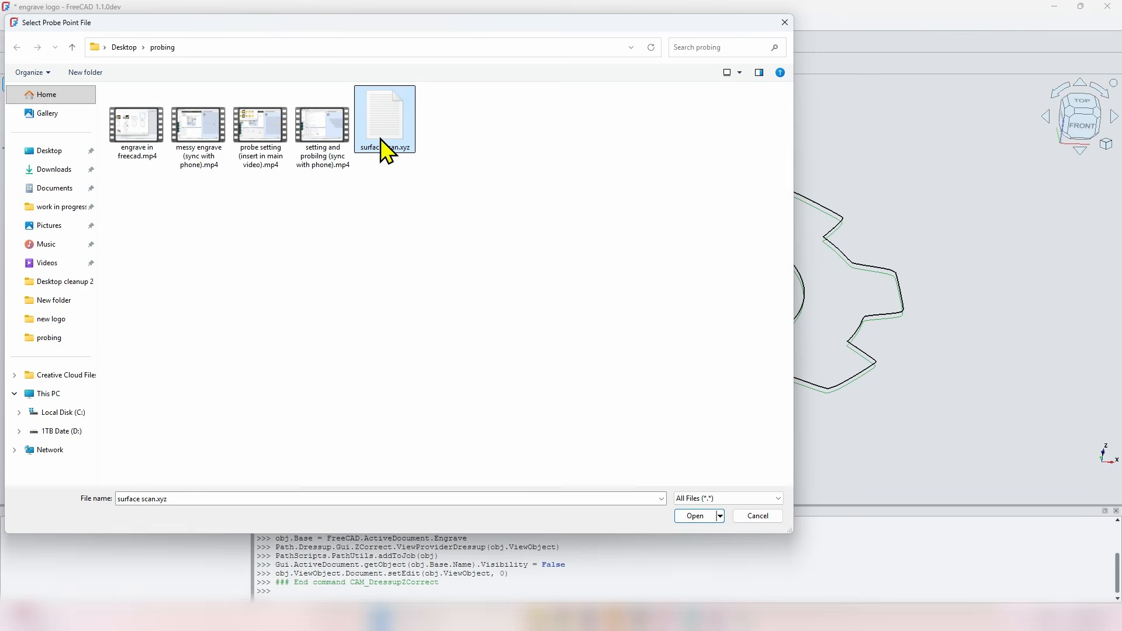
{"action": "left_click", "coordinate": [692, 516]}
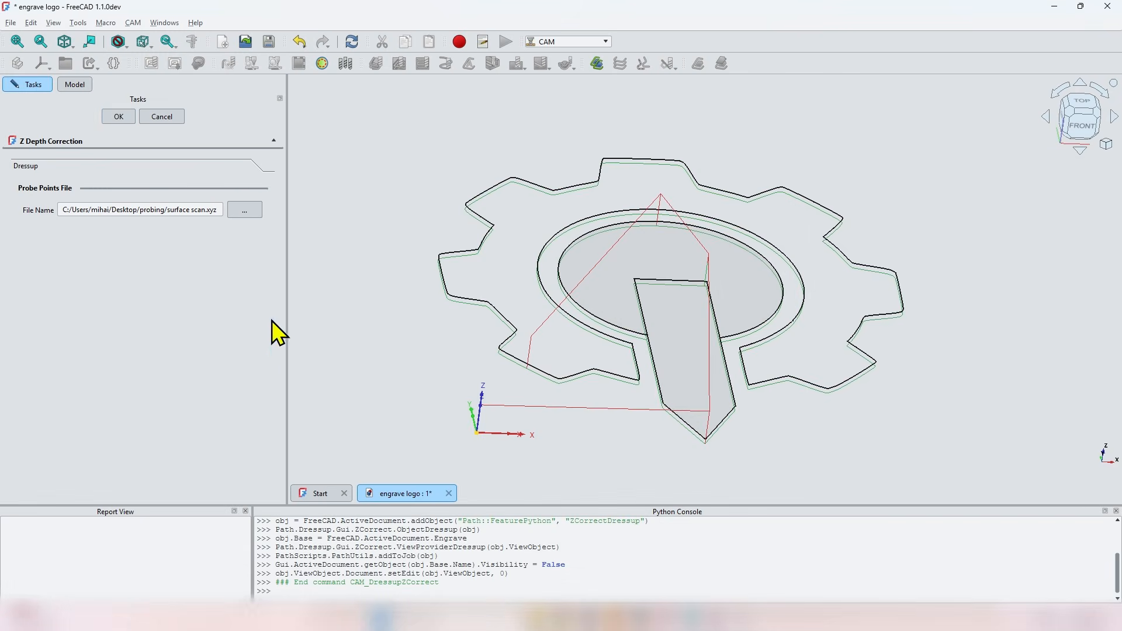
{"action": "left_click", "coordinate": [119, 116]}
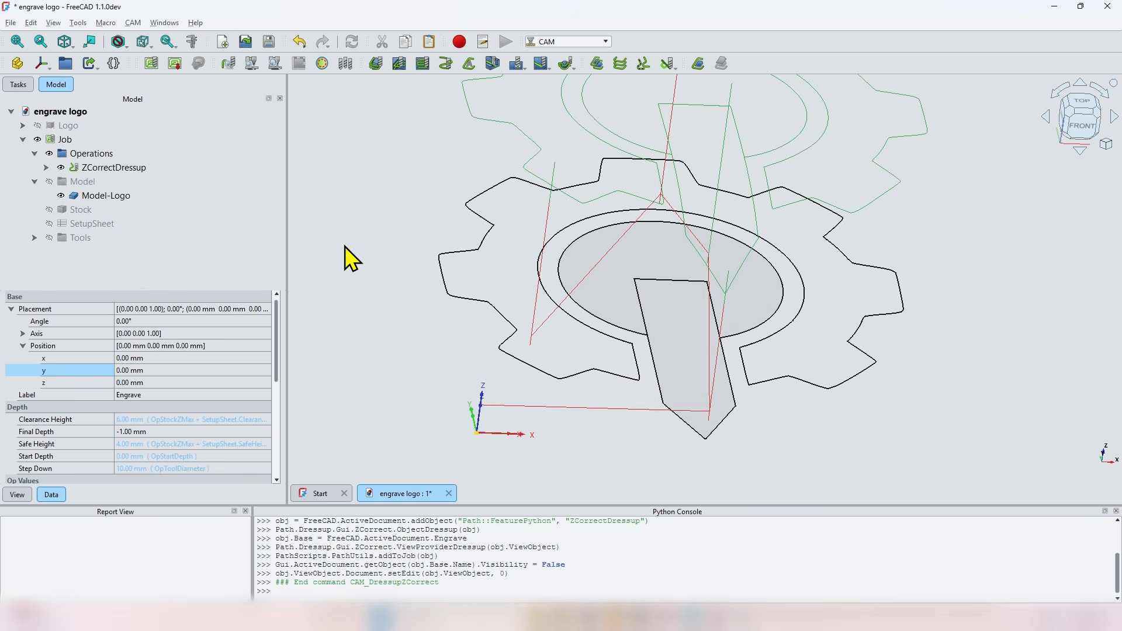
Step: Open the Engrave operation under the dressup for editing and reset the expressions driving its clearance height and safe height
{"action": "middle_click_drag", "start_coordinate": [446, 301], "coordinate": [632, 267]}
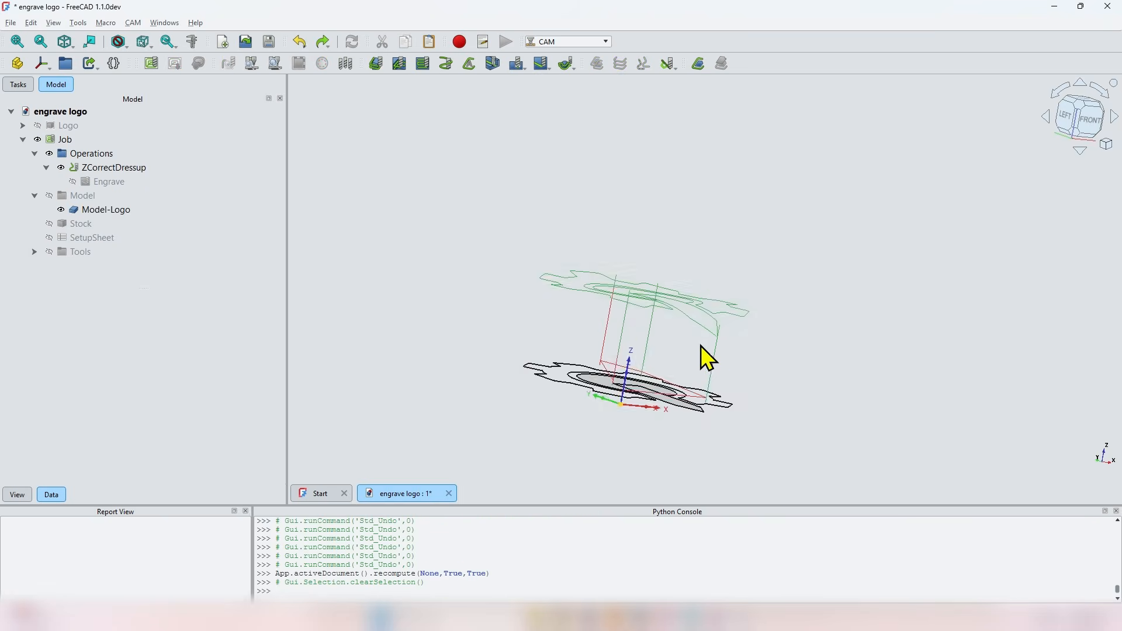
{"action": "scroll", "coordinate": [704, 351], "scroll_direction": "up", "scroll_amount": 3}
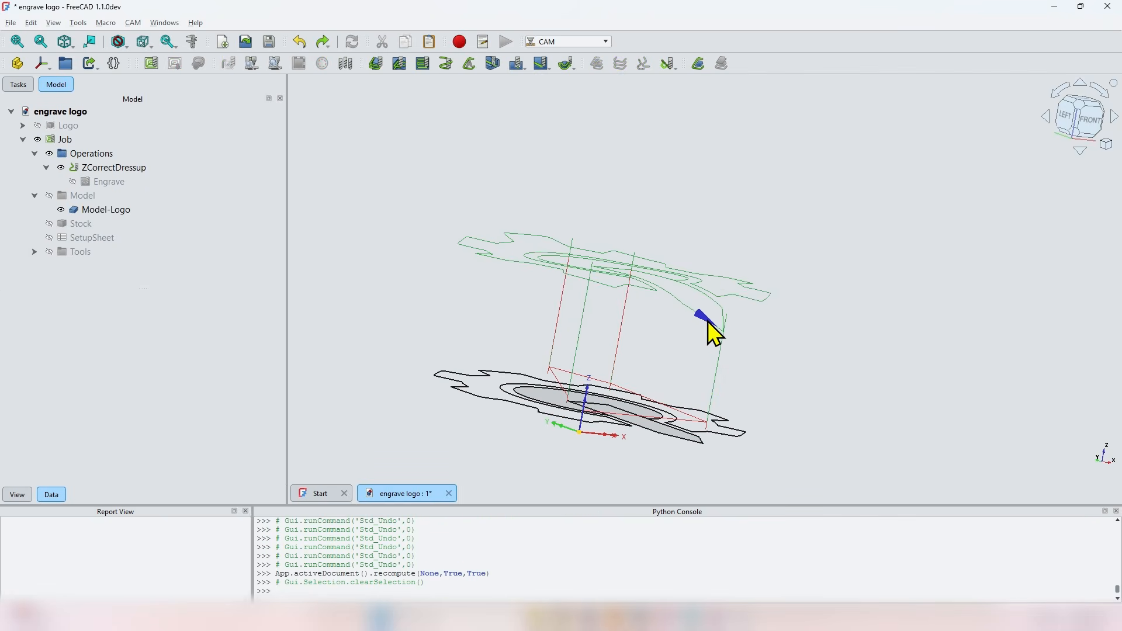
{"action": "middle_click_drag", "start_coordinate": [596, 349], "coordinate": [586, 251]}
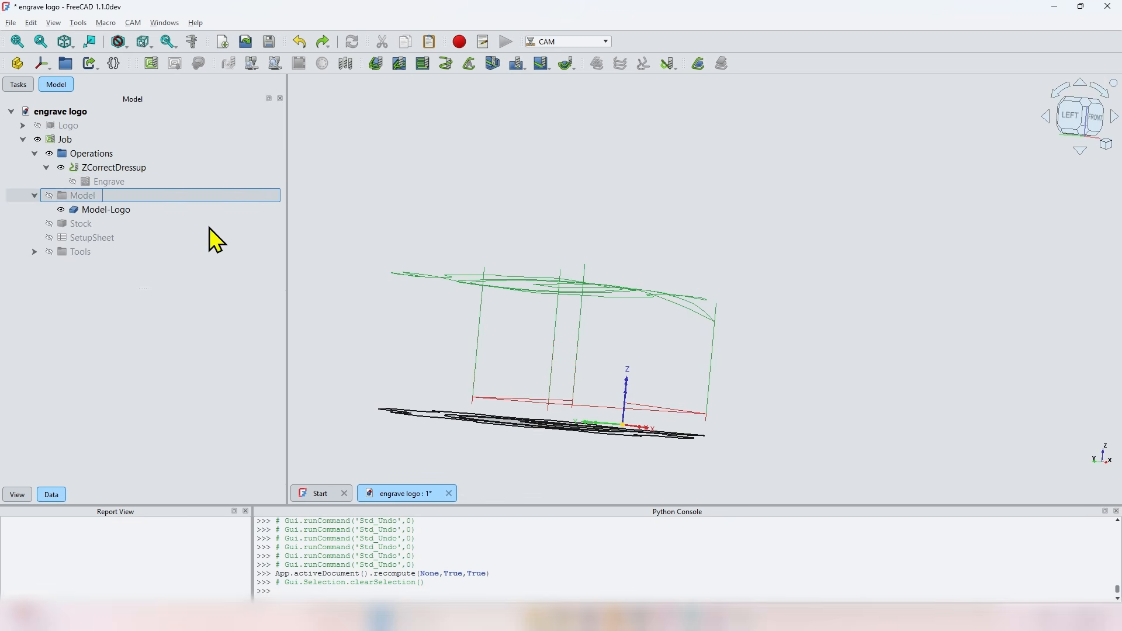
{"action": "left_click", "coordinate": [109, 182]}
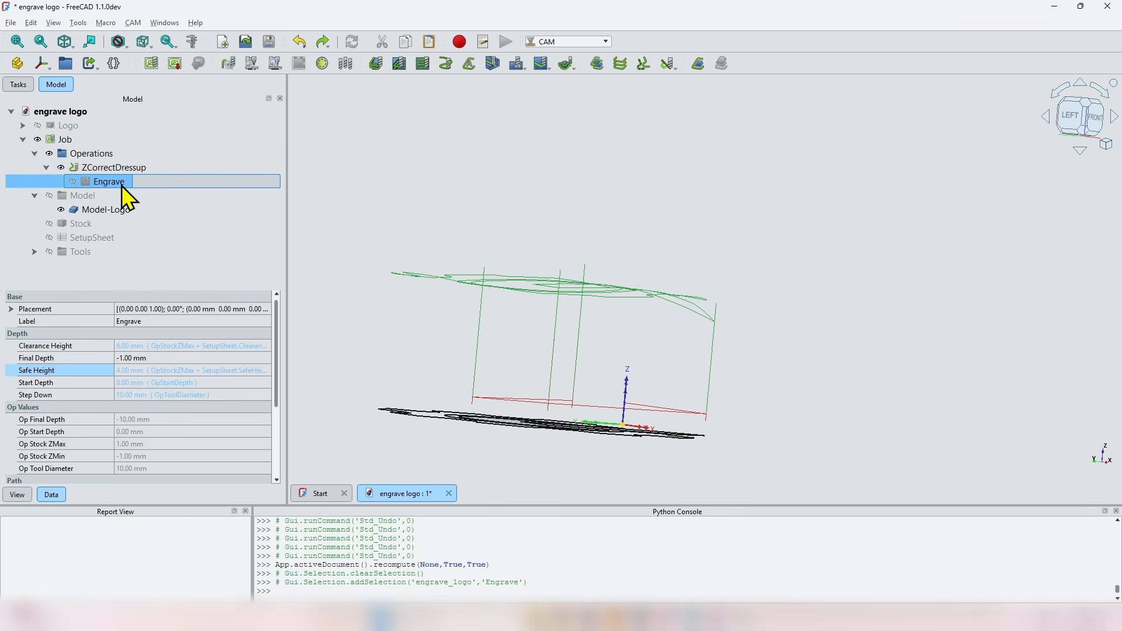
{"action": "double_click", "coordinate": [122, 185]}
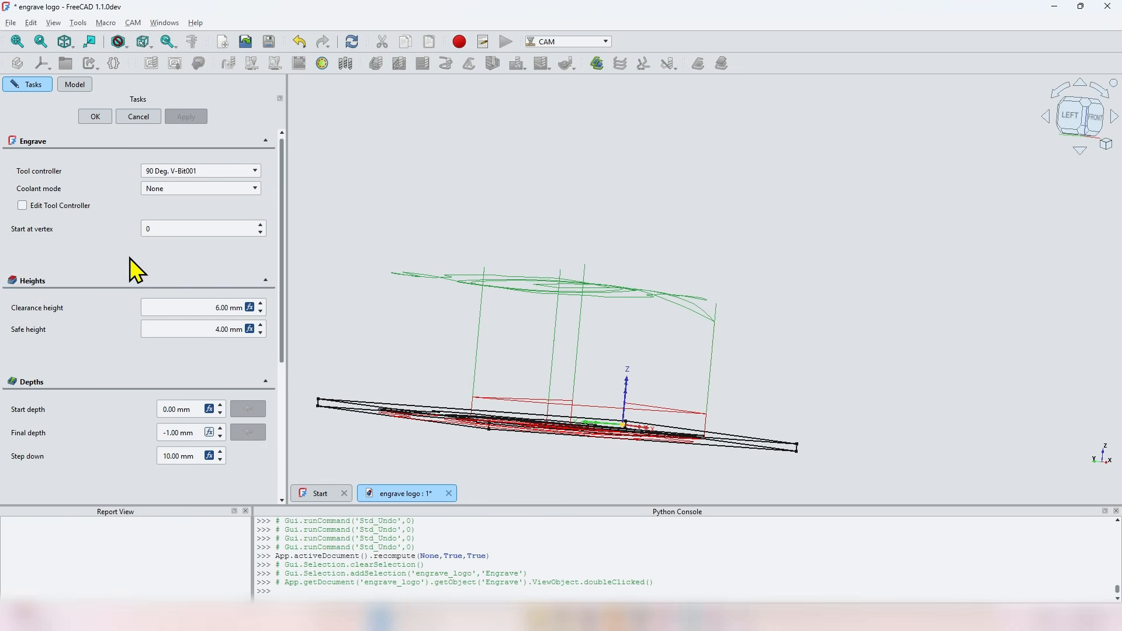
{"action": "left_click", "coordinate": [222, 309]}
{"action": "left_click", "coordinate": [250, 307]}
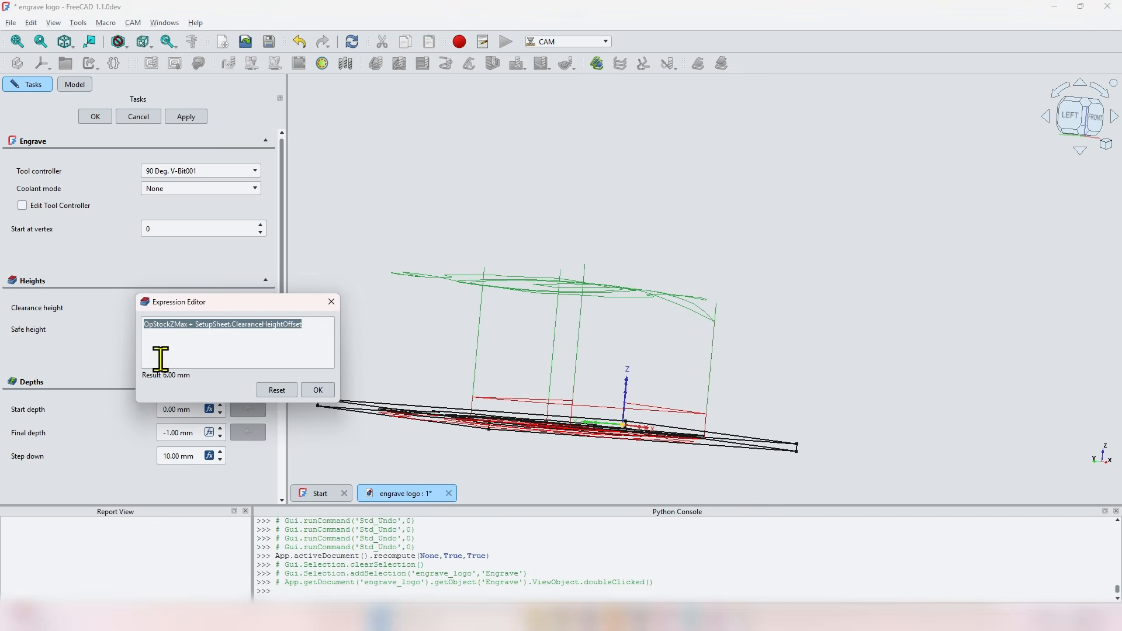
{"action": "left_click", "coordinate": [277, 390]}
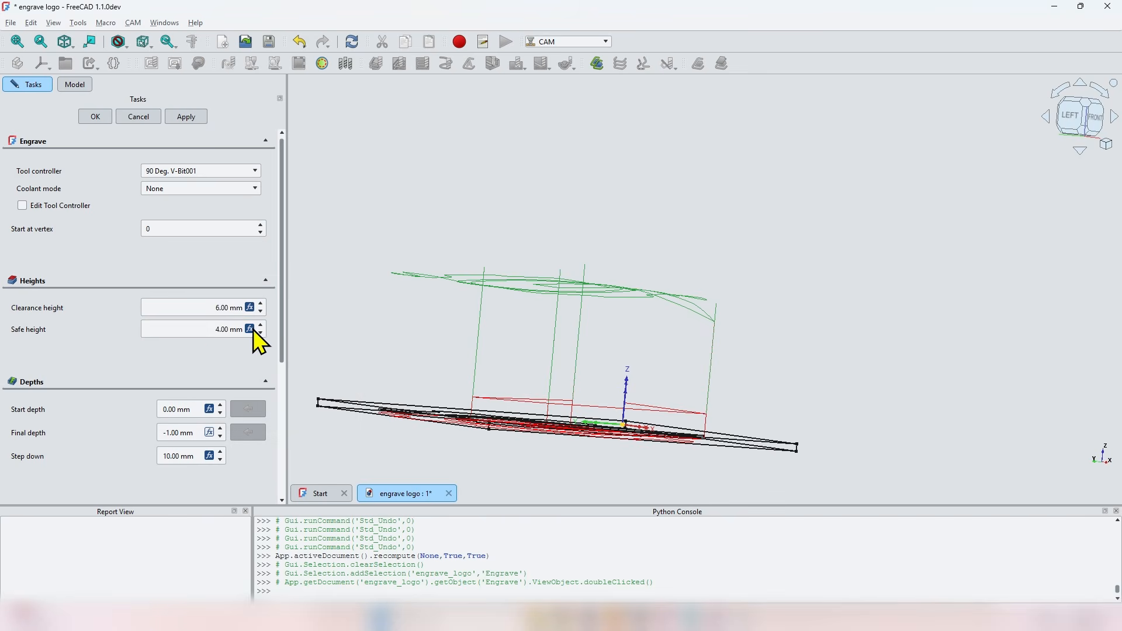
{"action": "left_click", "coordinate": [253, 329]}
{"action": "left_click", "coordinate": [278, 410]}
Step: Set both the clearance height and the safe height of the Engrave operation to 47 mm and accept the changes
{"action": "left_click", "coordinate": [218, 308]}
{"action": "type", "text": "47"}
{"action": "left_click", "coordinate": [215, 330]}
{"action": "type", "text": "7"}
{"action": "left_click", "coordinate": [86, 115]}
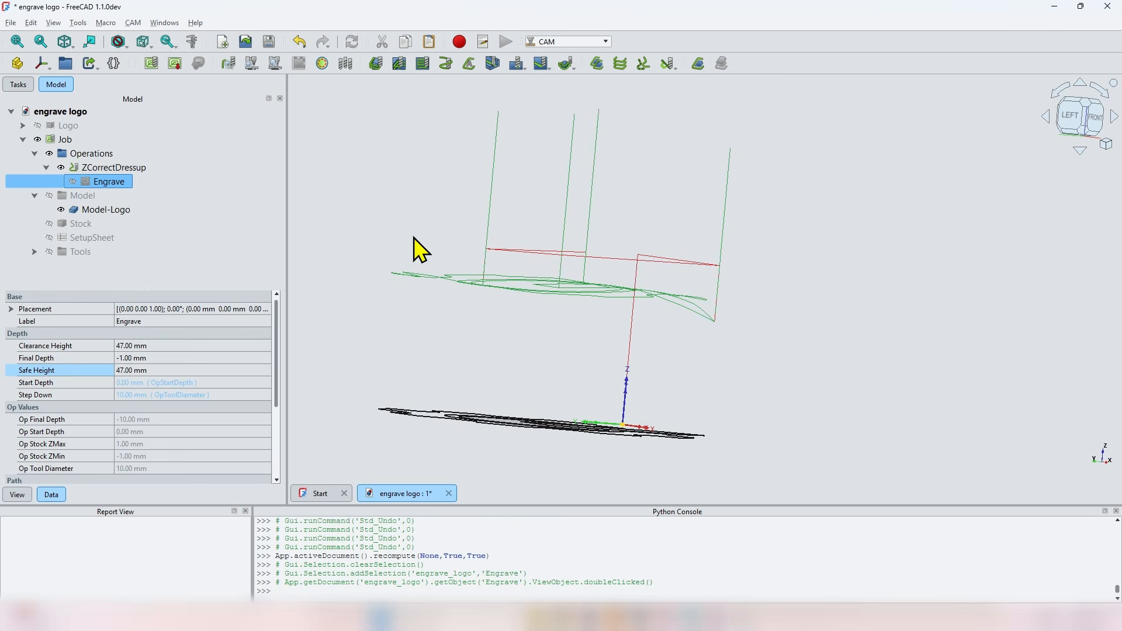
Step: Inspect the corrected toolpath above the logo and delete the Z depth correction dressup from the Engrave operation
{"action": "scroll", "coordinate": [620, 280], "scroll_direction": "down", "scroll_amount": 2}
{"action": "middle_click_drag", "start_coordinate": [627, 279], "coordinate": [571, 367]}
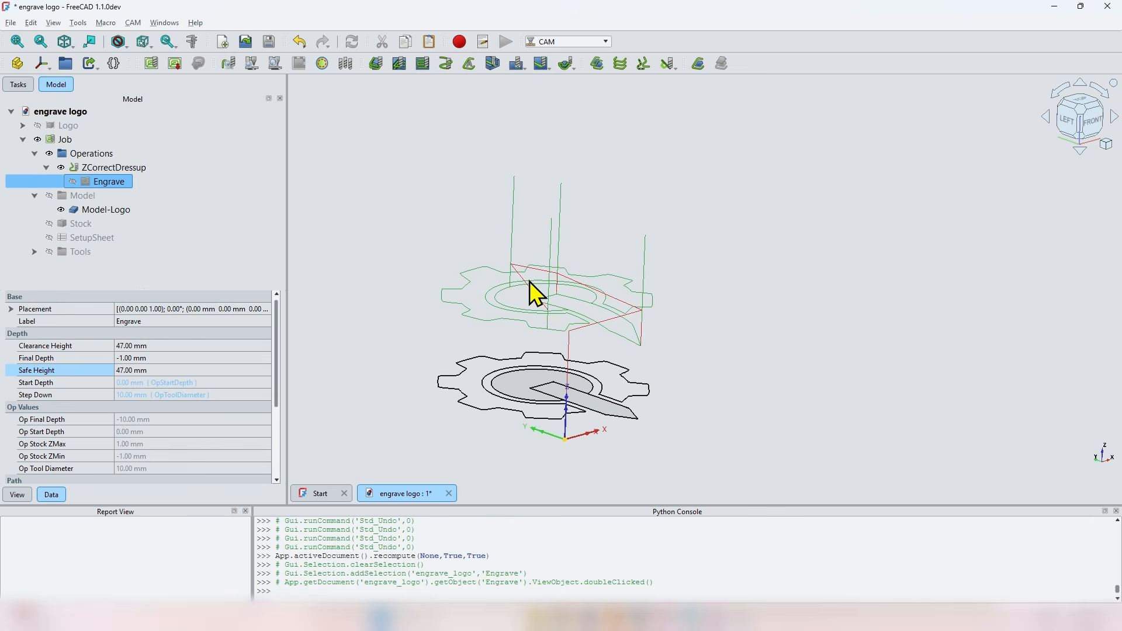
{"action": "middle_click_drag", "start_coordinate": [520, 270], "coordinate": [557, 256]}
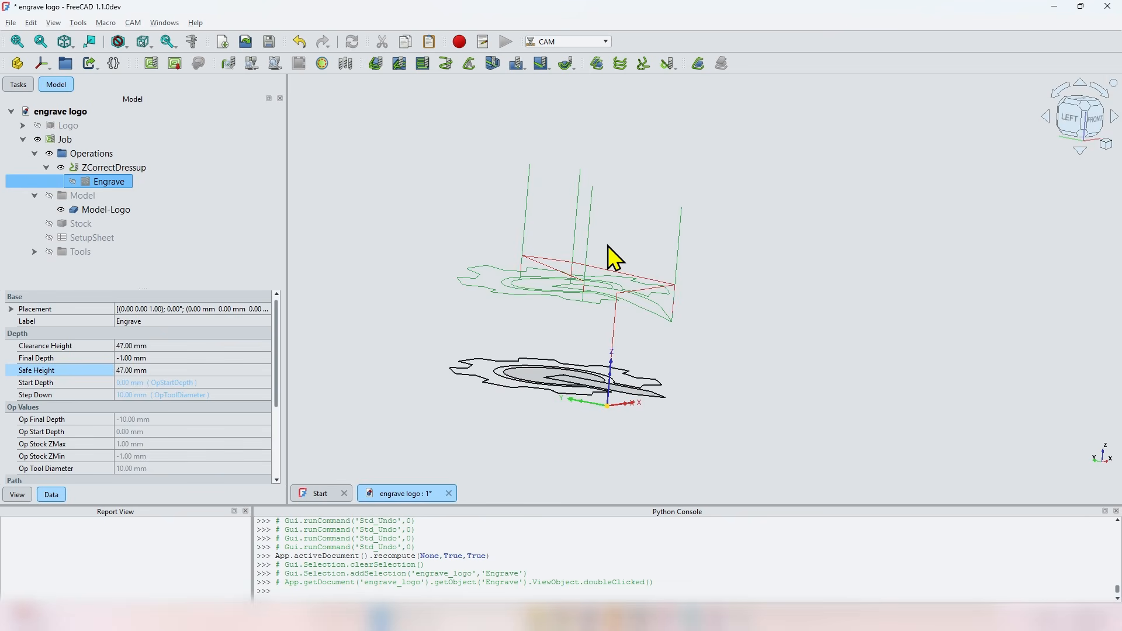
{"action": "scroll", "coordinate": [491, 278], "scroll_direction": "down", "scroll_amount": 1}
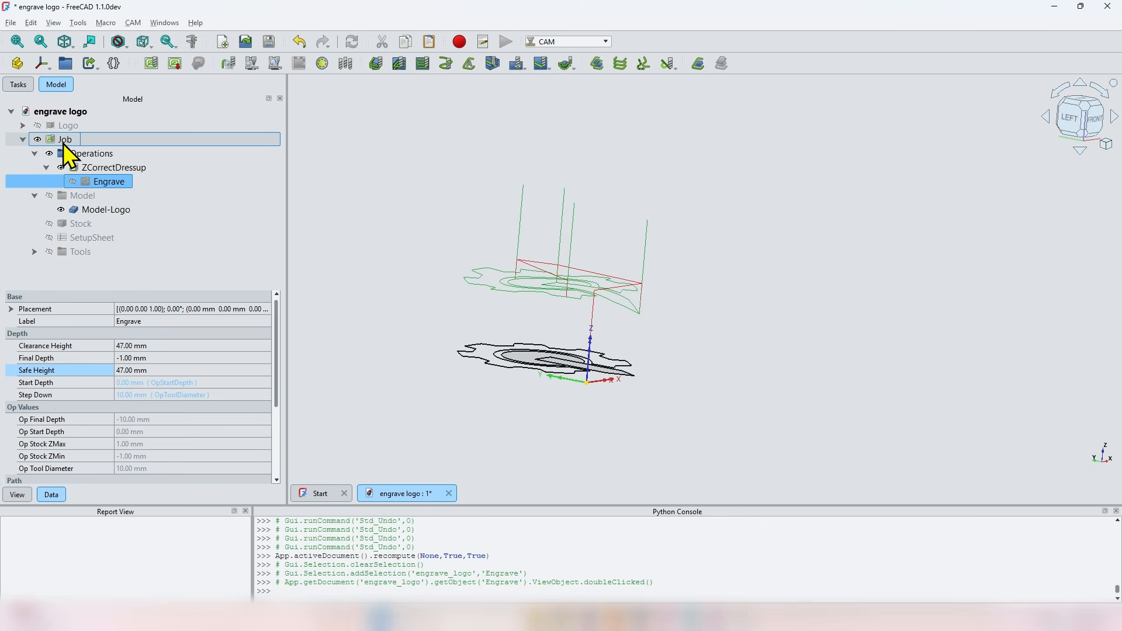
{"action": "left_click", "coordinate": [119, 169]}
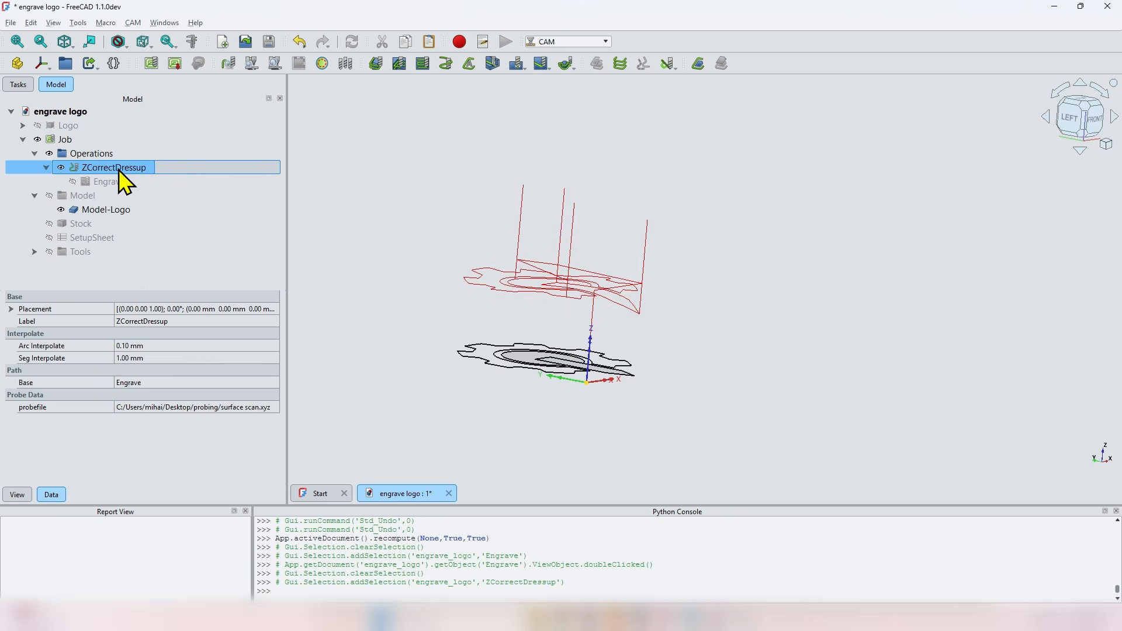
{"action": "key", "text": "Delete"}
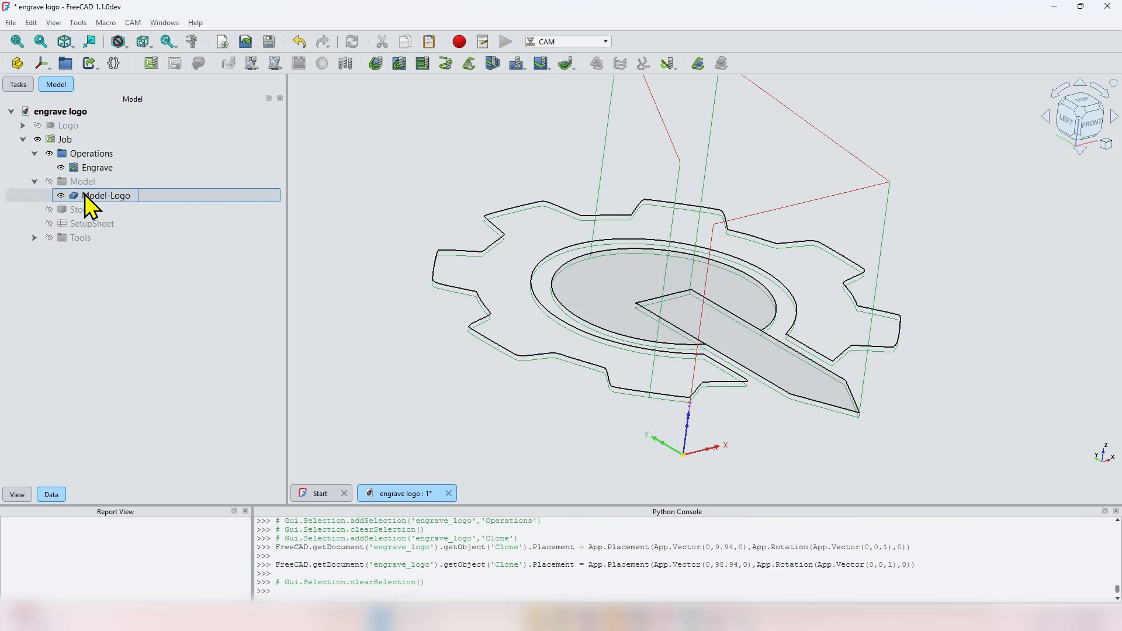
Step: Set the Y position of the job's Model-Logo to 97.94 mm
{"action": "left_click", "coordinate": [88, 196]}
{"action": "left_click", "coordinate": [135, 420]}
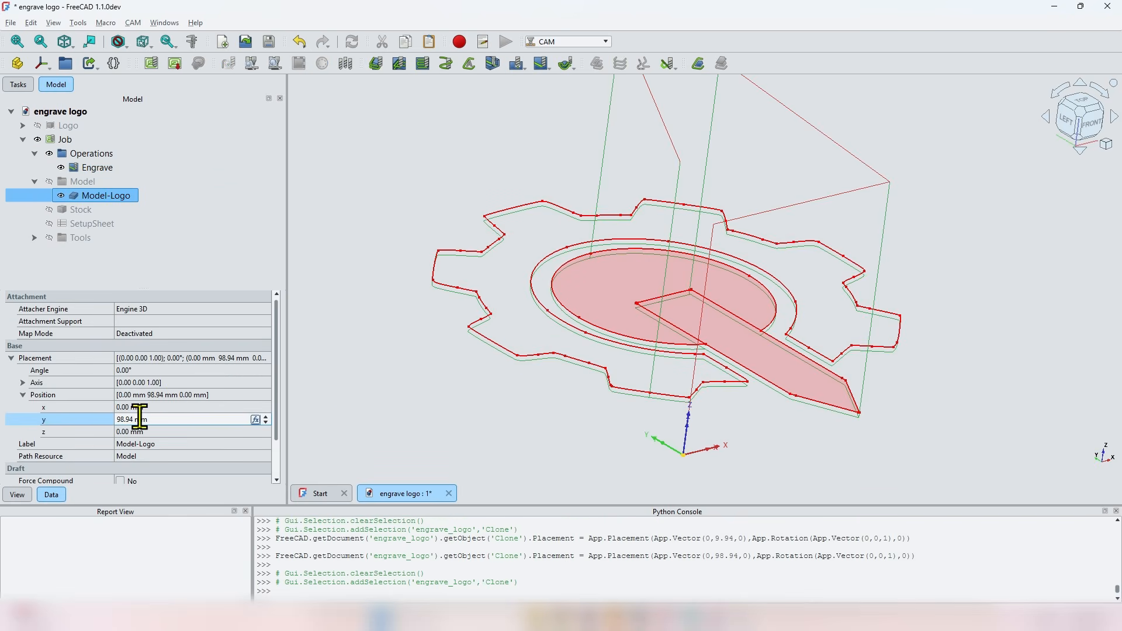
{"action": "key", "text": "Delete"}
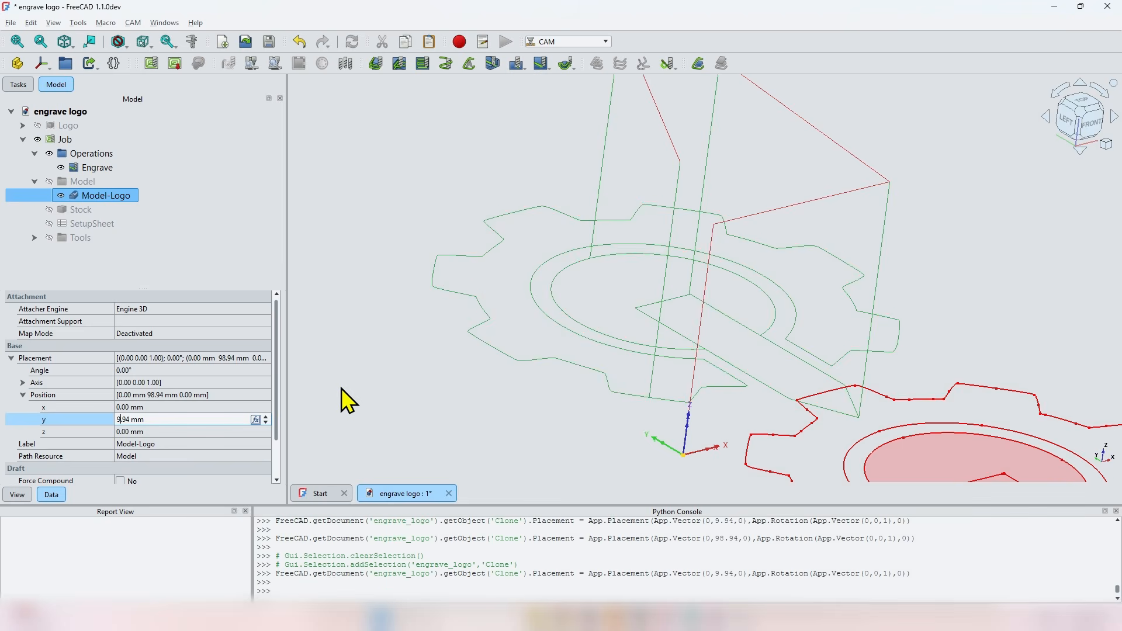
{"action": "type", "text": "7"}
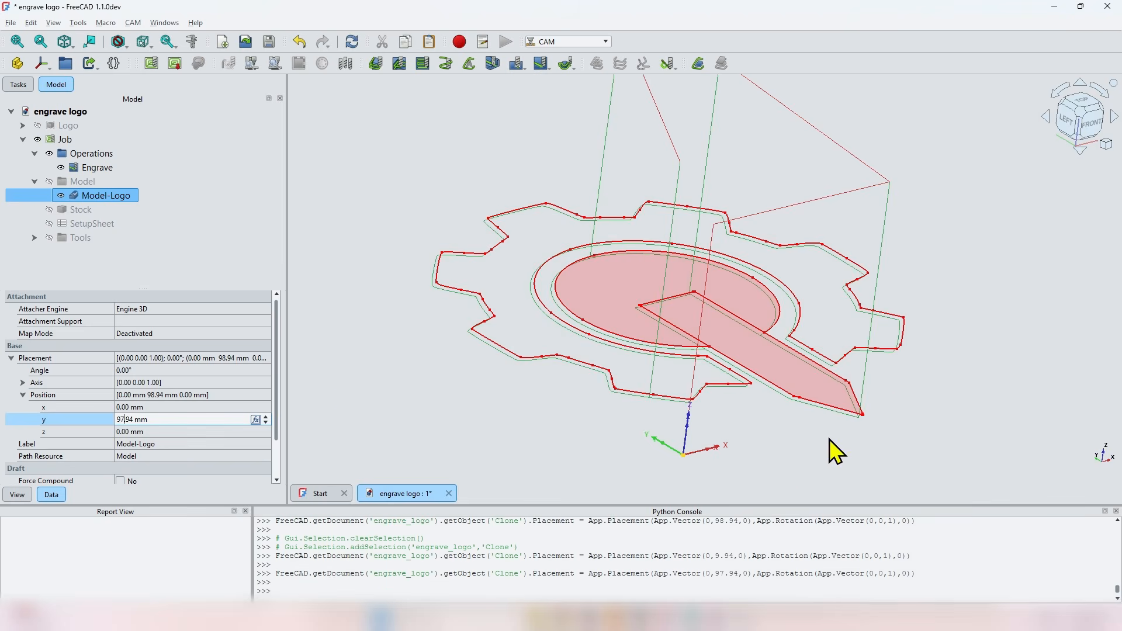
Step: Add a Z Depth Correction dressup to the Engrave operation
{"action": "middle_click_drag", "start_coordinate": [835, 451], "coordinate": [808, 305]}
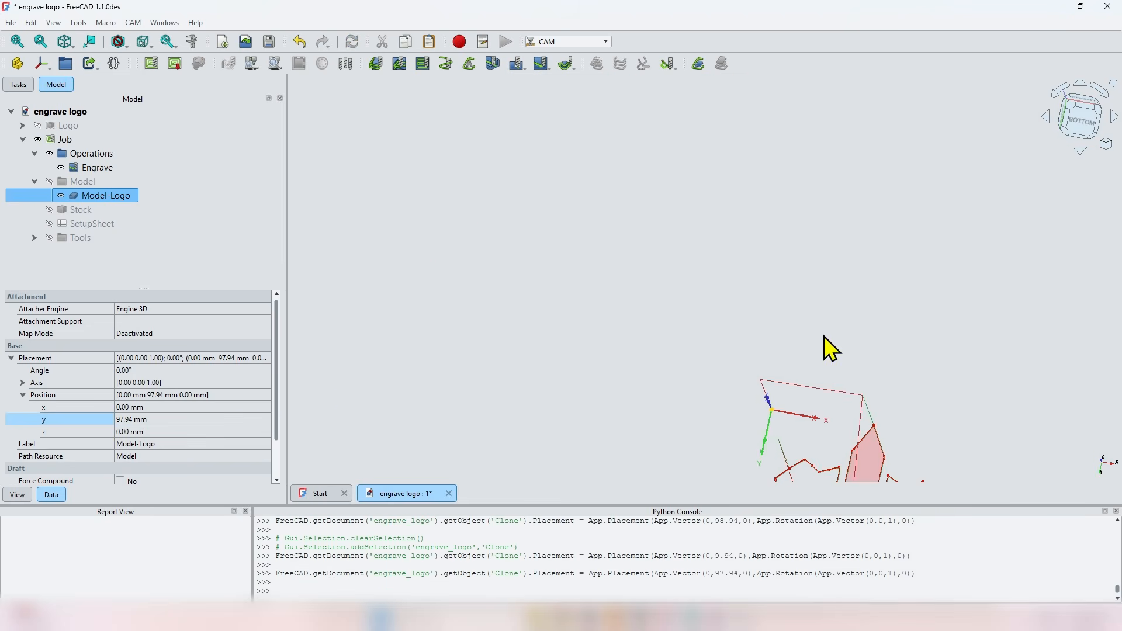
{"action": "left_click", "coordinate": [1078, 114]}
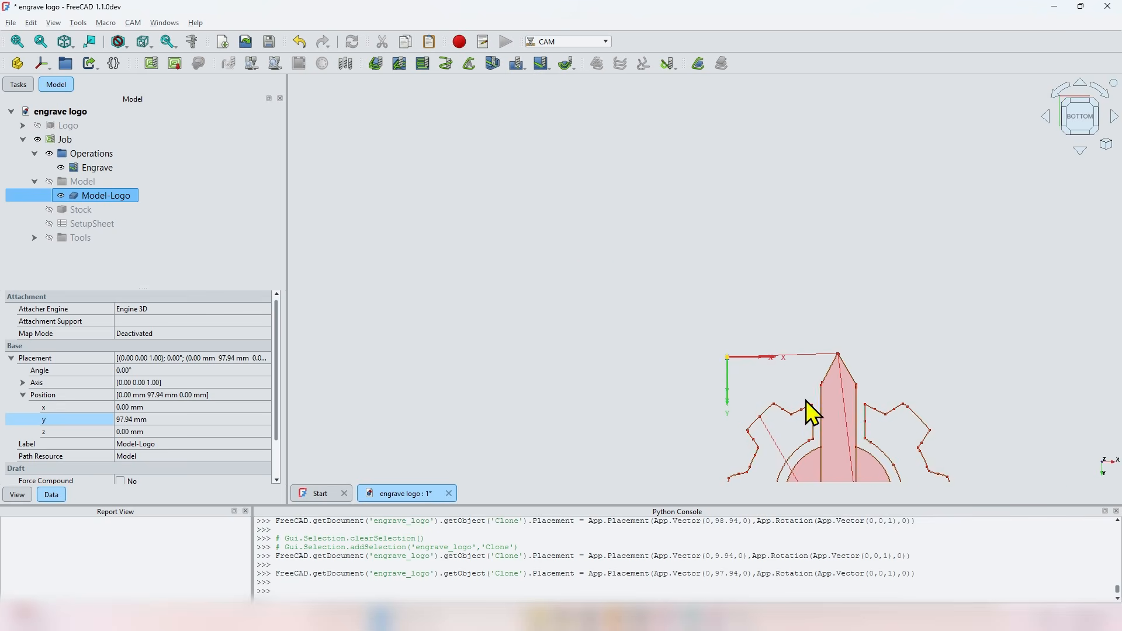
{"action": "scroll", "coordinate": [809, 404], "scroll_direction": "up", "scroll_amount": 5}
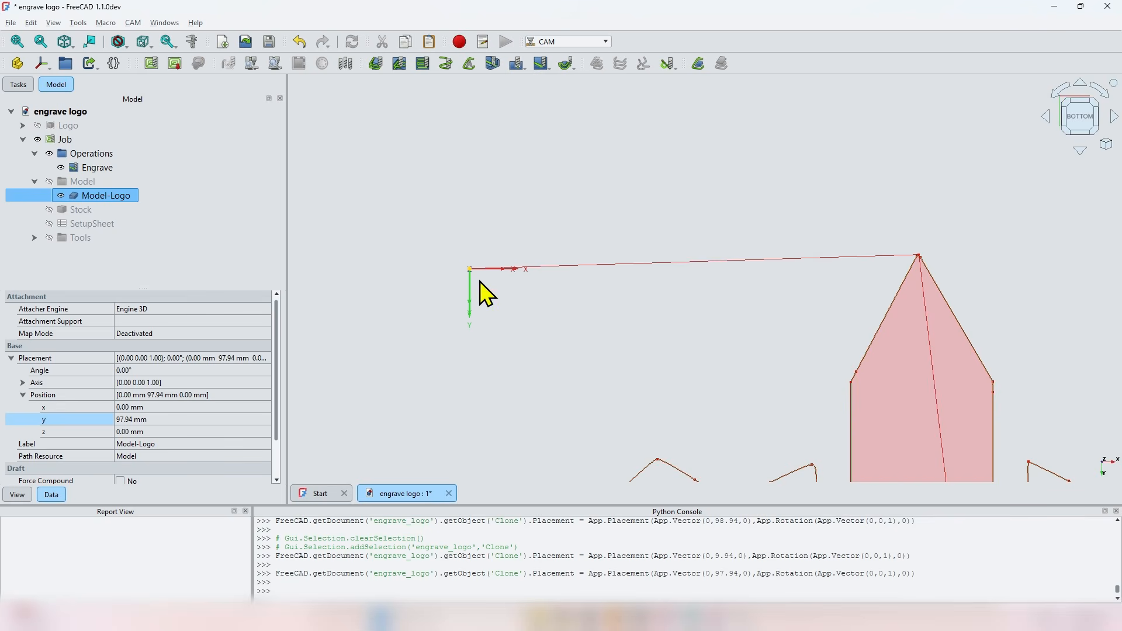
{"action": "left_click", "coordinate": [93, 169]}
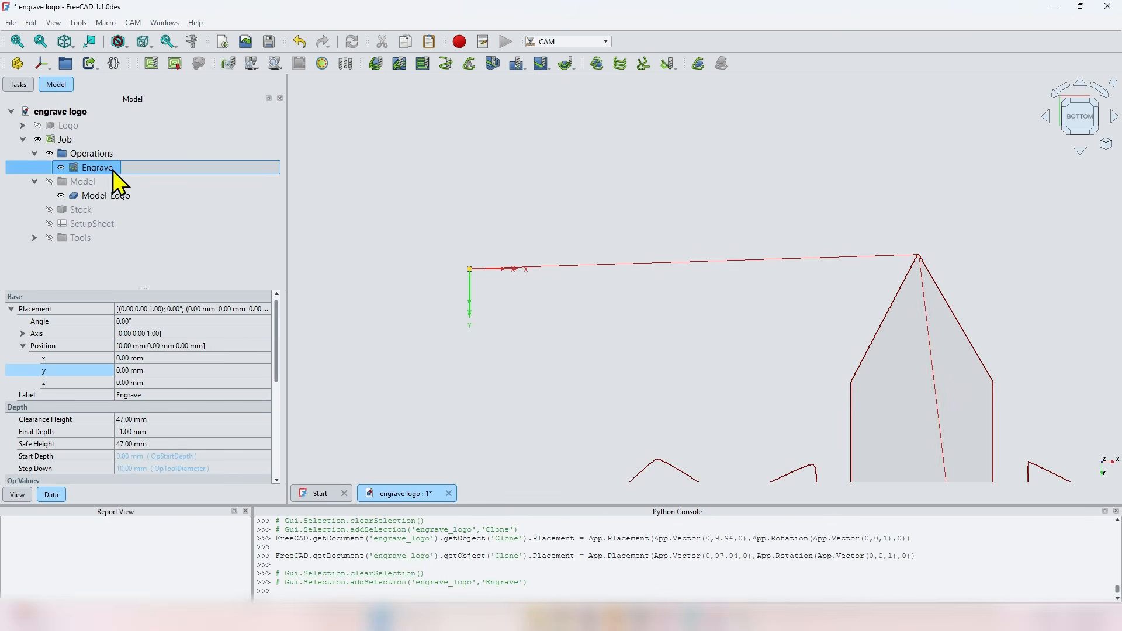
{"action": "scroll", "coordinate": [668, 248], "scroll_direction": "down", "scroll_amount": 4}
{"action": "middle_click_drag", "start_coordinate": [754, 347], "coordinate": [745, 412]}
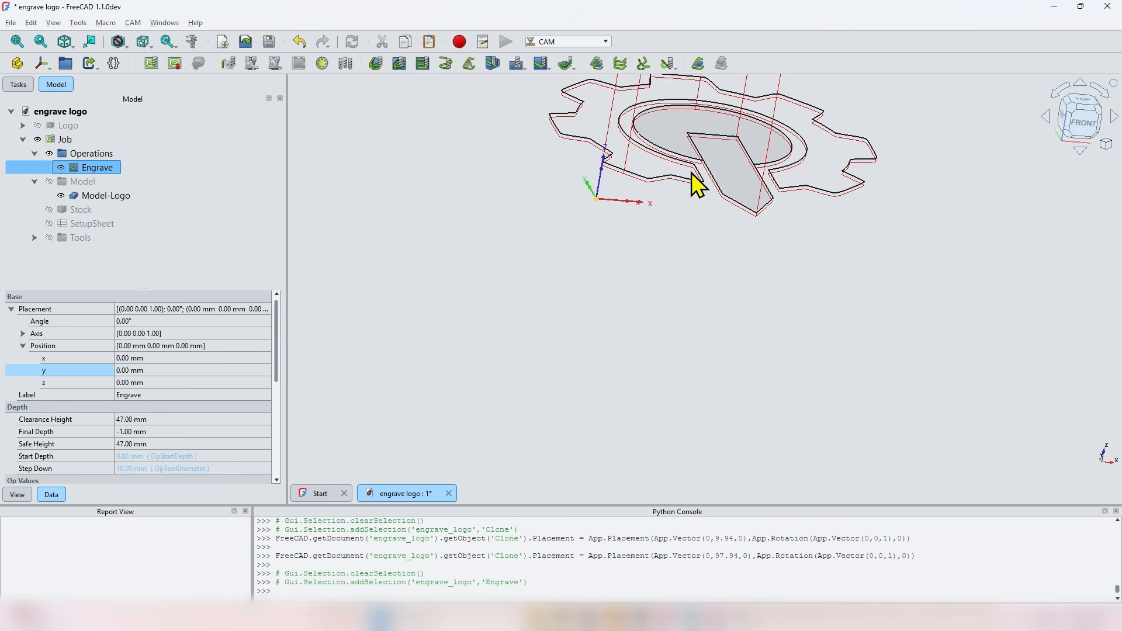
{"action": "middle_click_drag", "start_coordinate": [696, 183], "coordinate": [695, 263]}
{"action": "middle_click_drag", "start_coordinate": [662, 173], "coordinate": [682, 284]}
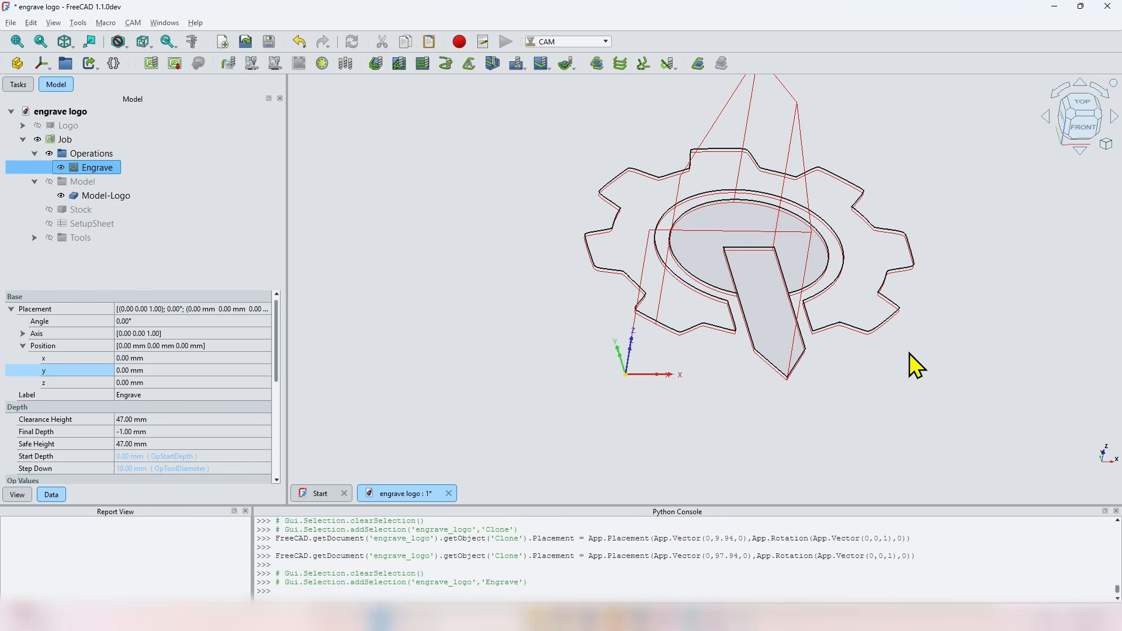
{"action": "left_click", "coordinate": [677, 69]}
{"action": "left_click", "coordinate": [711, 204]}
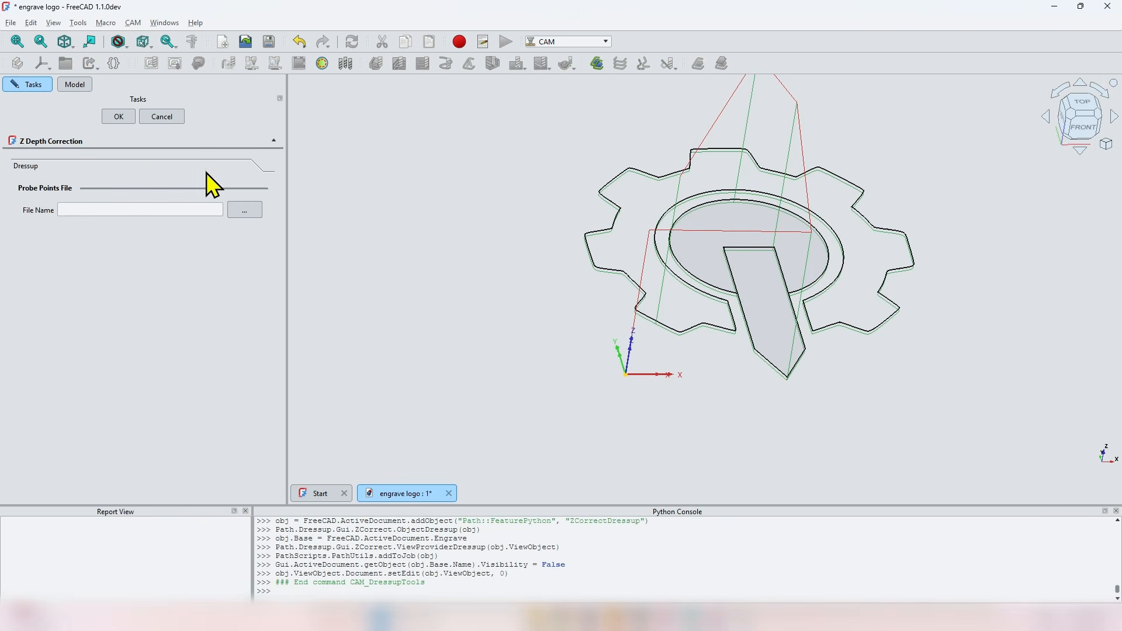
Step: Load surface scan.xyz as the dressup's probe points file, accept it and recompute the document
{"action": "left_click", "coordinate": [245, 210]}
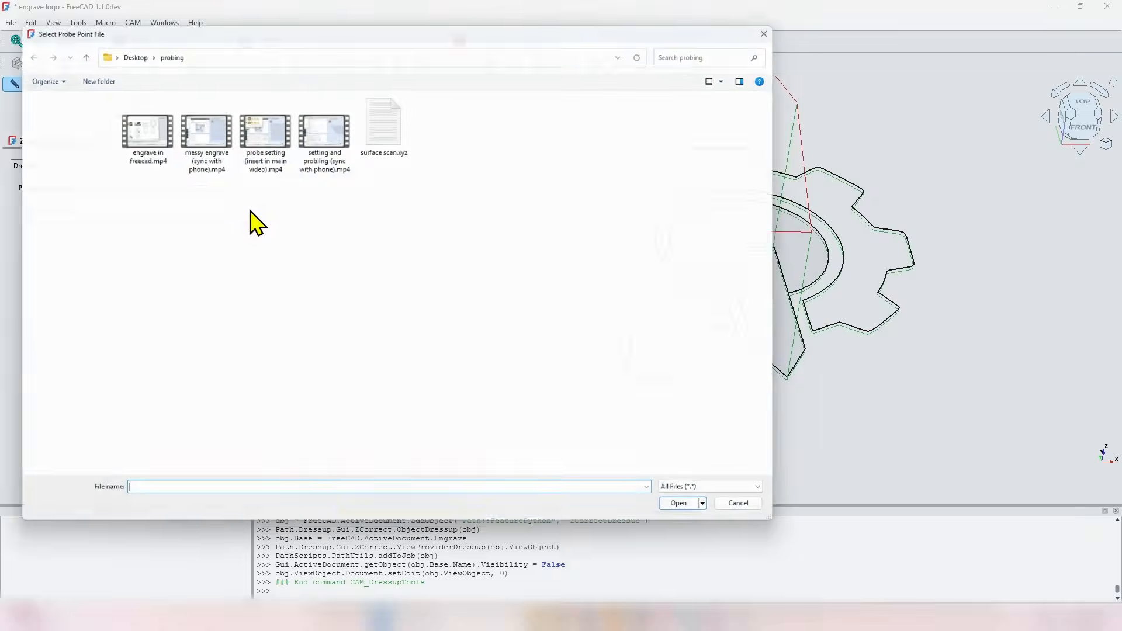
{"action": "left_click", "coordinate": [399, 137]}
{"action": "left_click", "coordinate": [696, 516]}
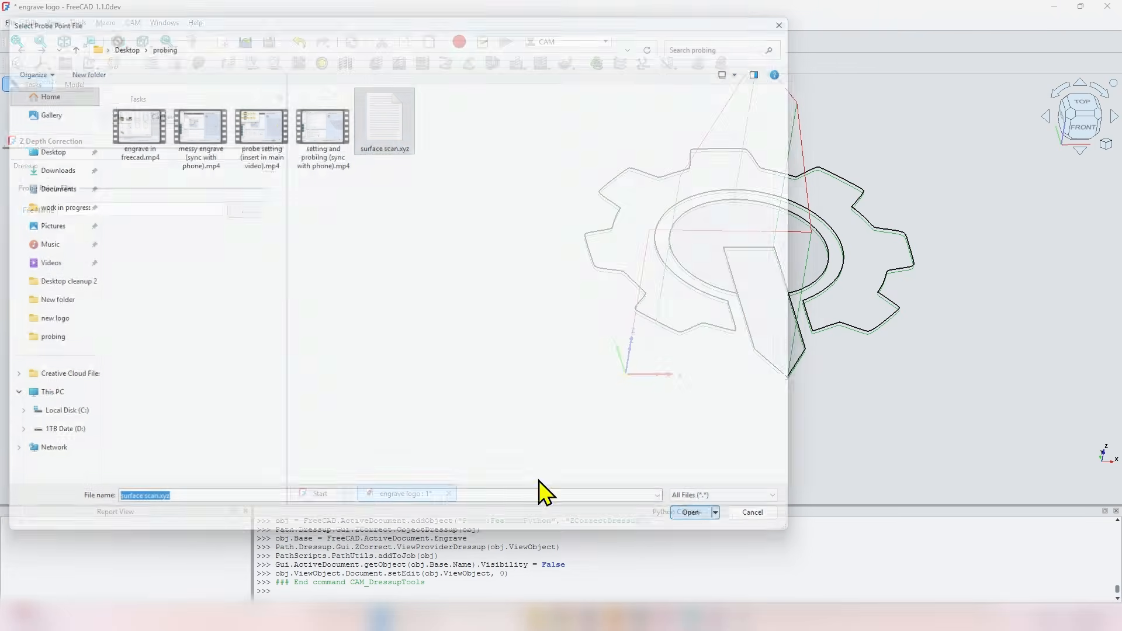
{"action": "left_click", "coordinate": [117, 116]}
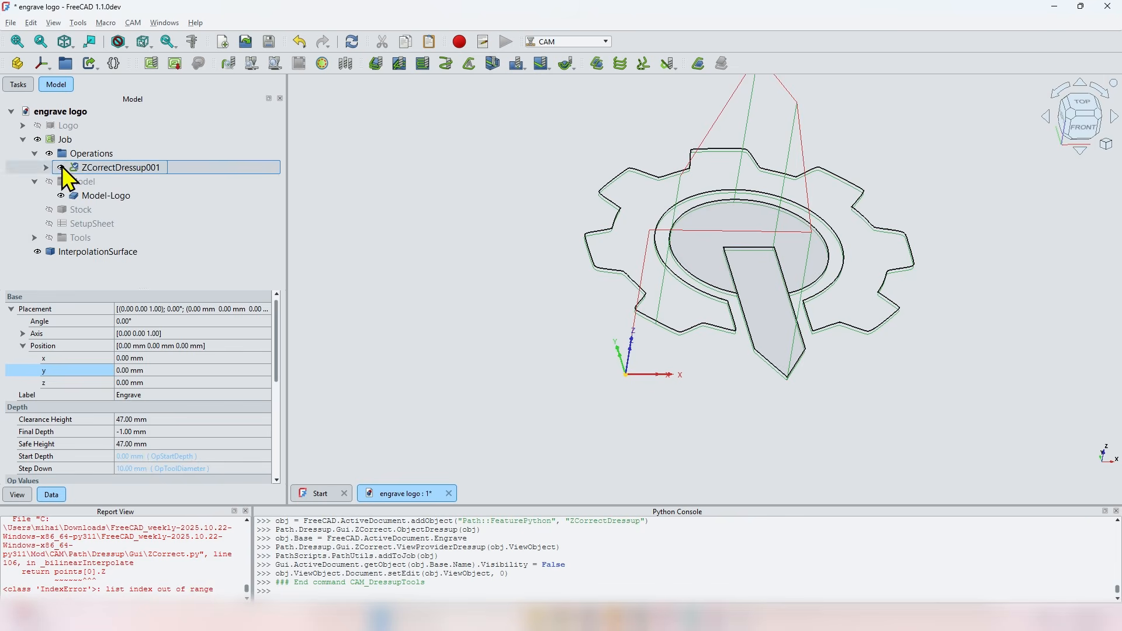
{"action": "left_click", "coordinate": [353, 41]}
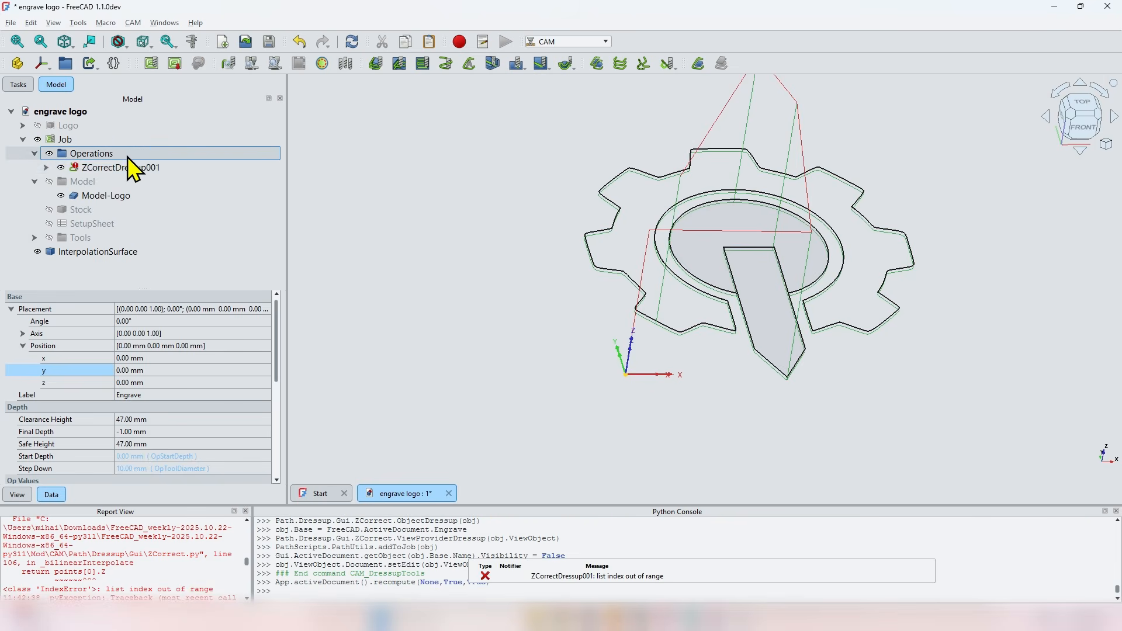
Step: Examine the InterpolationSurface object and the Z depth correction dressup for the cause of the failed correction
{"action": "scroll", "coordinate": [620, 289], "scroll_direction": "down", "scroll_amount": 3}
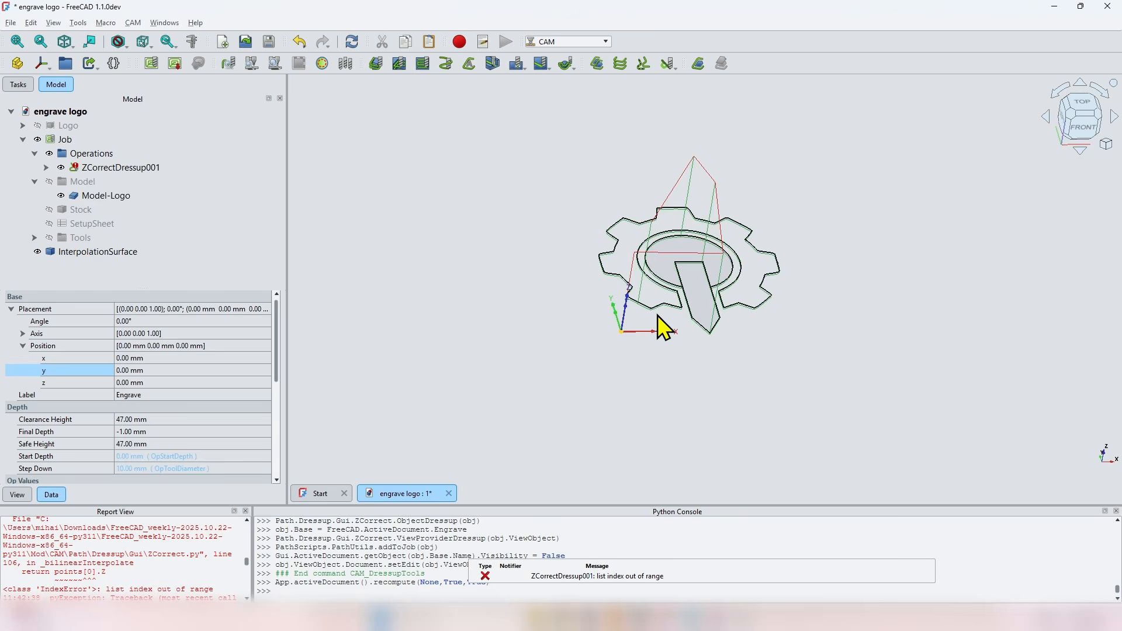
{"action": "scroll", "coordinate": [477, 273], "scroll_direction": "up", "scroll_amount": 1}
{"action": "left_click", "coordinate": [94, 252]}
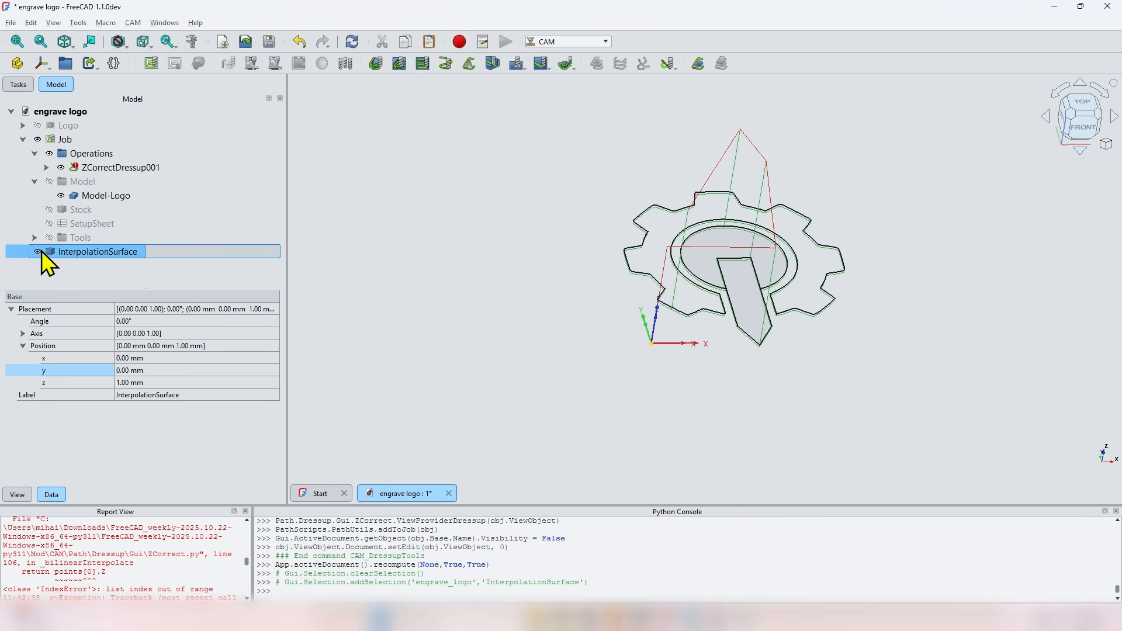
{"action": "left_click", "coordinate": [36, 252]}
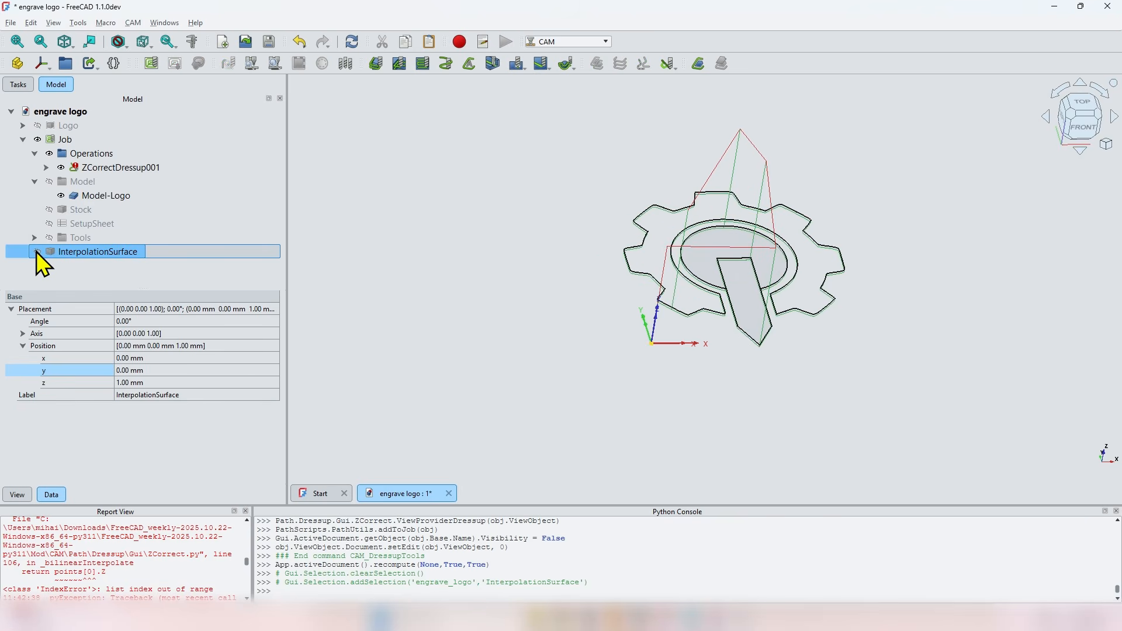
{"action": "left_click", "coordinate": [80, 244]}
{"action": "left_click", "coordinate": [97, 250]}
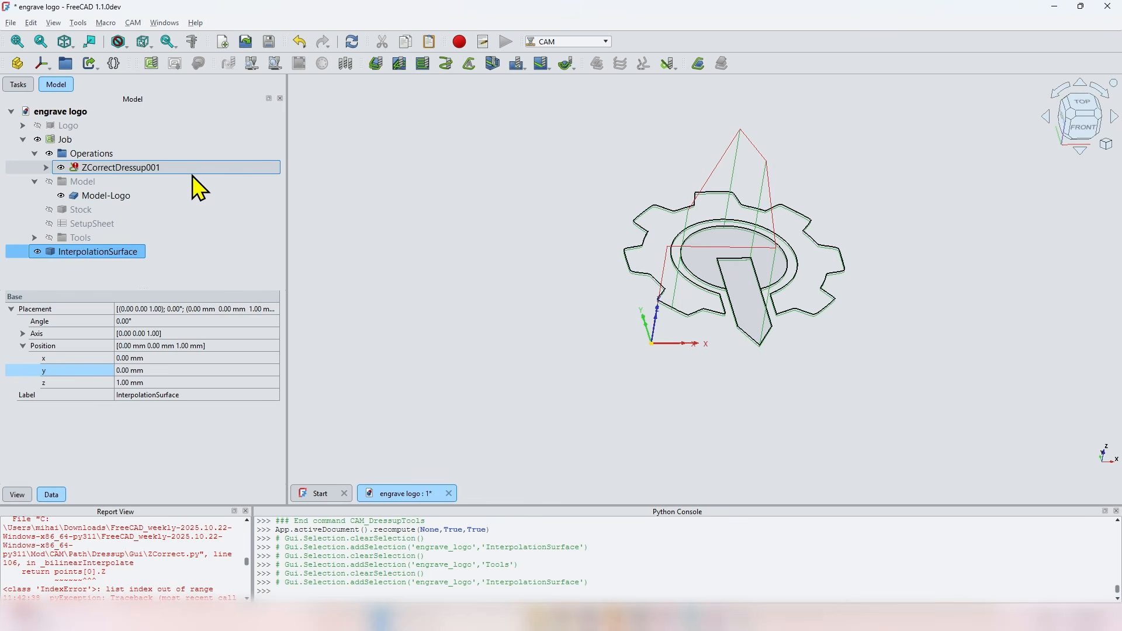
{"action": "mouse_move", "coordinate": [192, 172]}
{"action": "left_click", "coordinate": [568, 261]}
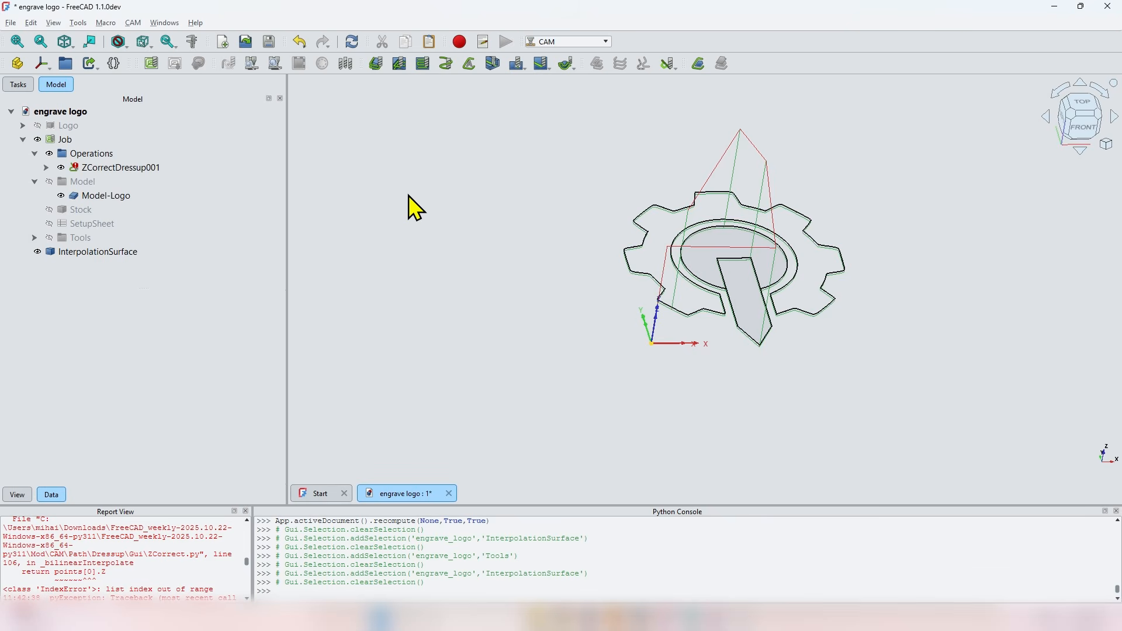
Step: Run the points_to_surface_2 macro on surface scan.xyz with an extrusion thickness of 10 to build a solid
{"action": "left_click", "coordinate": [100, 26]}
{"action": "mouse_move", "coordinate": [193, 69]}
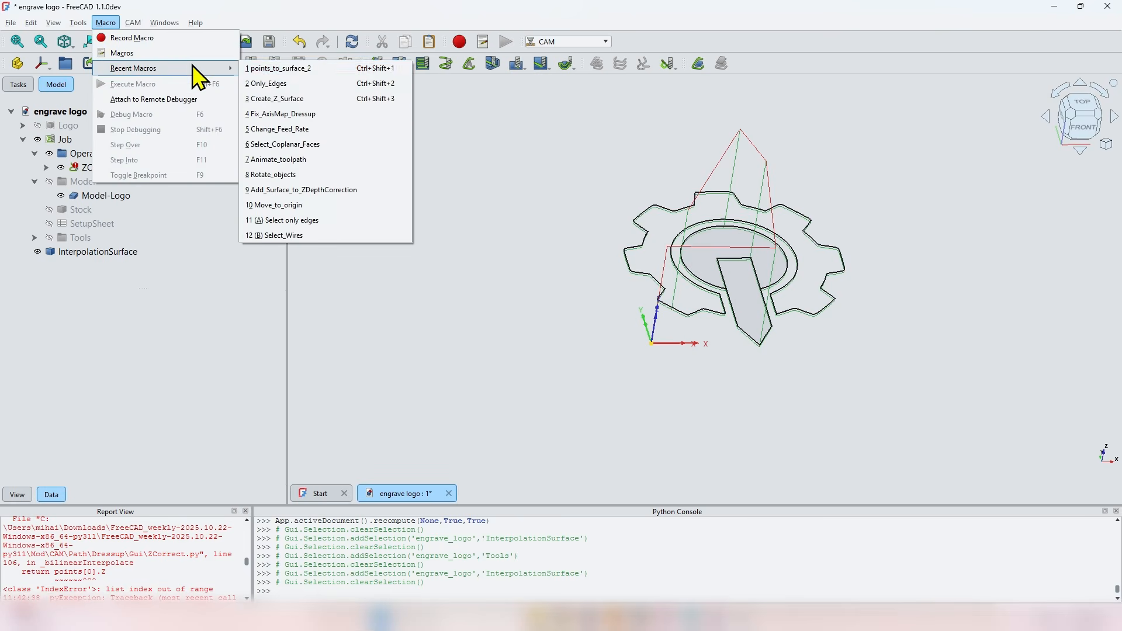
{"action": "left_click", "coordinate": [318, 68]}
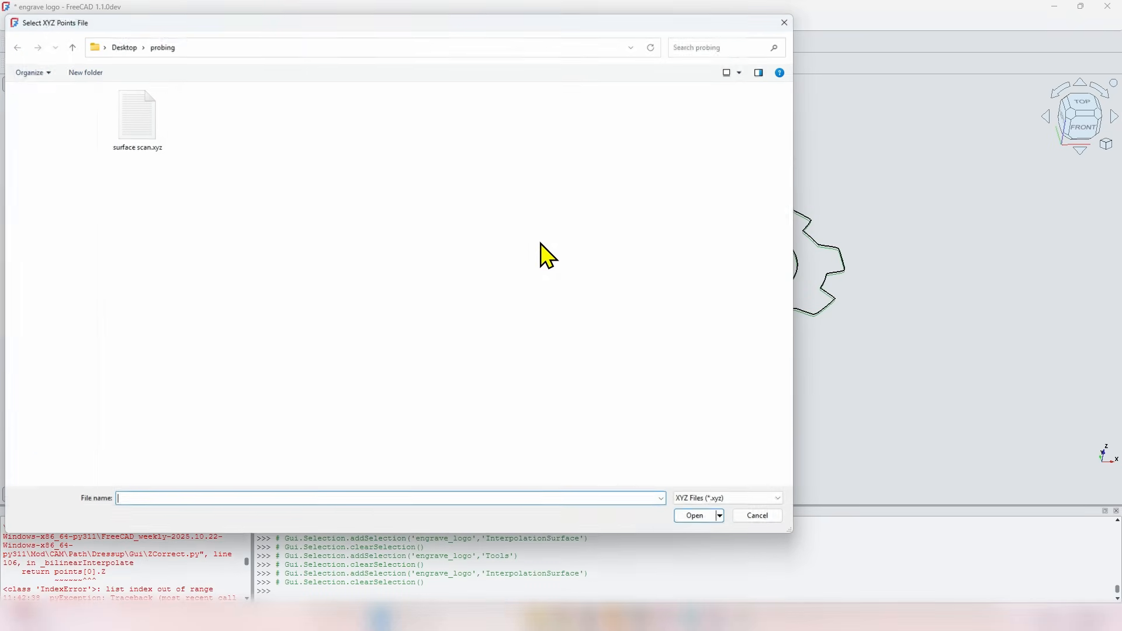
{"action": "left_click", "coordinate": [140, 134]}
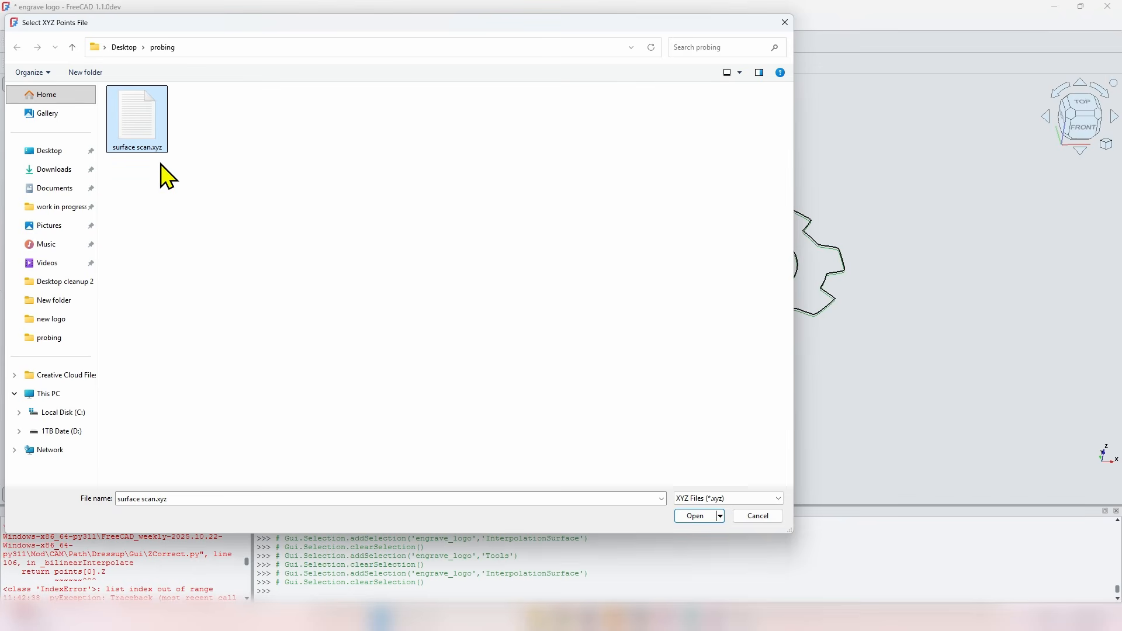
{"action": "left_click", "coordinate": [695, 517]}
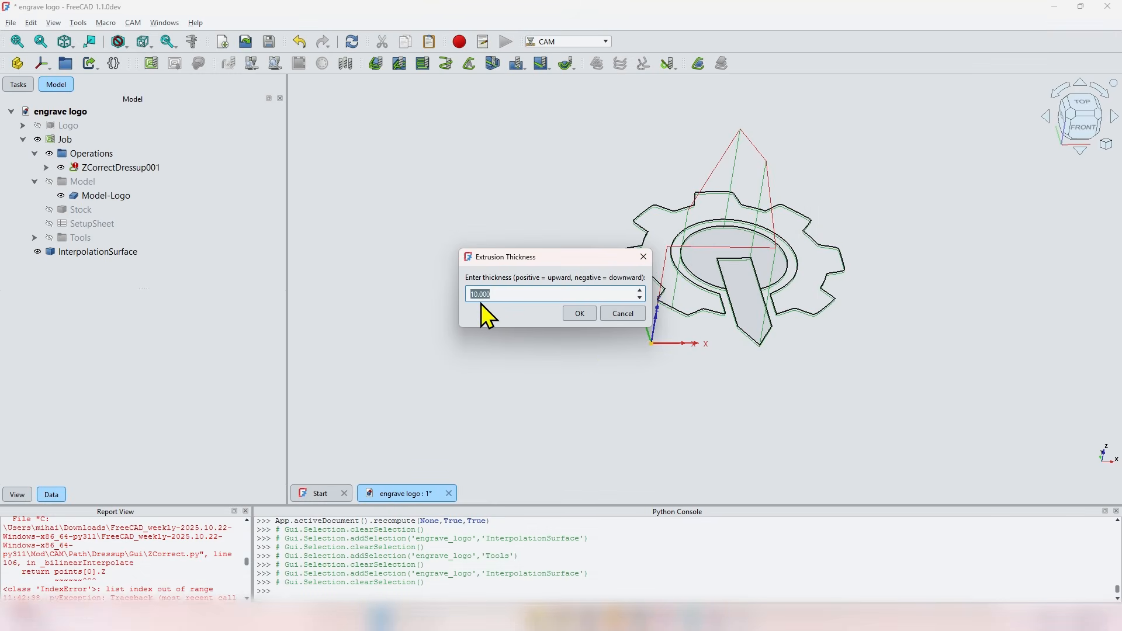
{"action": "left_click", "coordinate": [579, 318]}
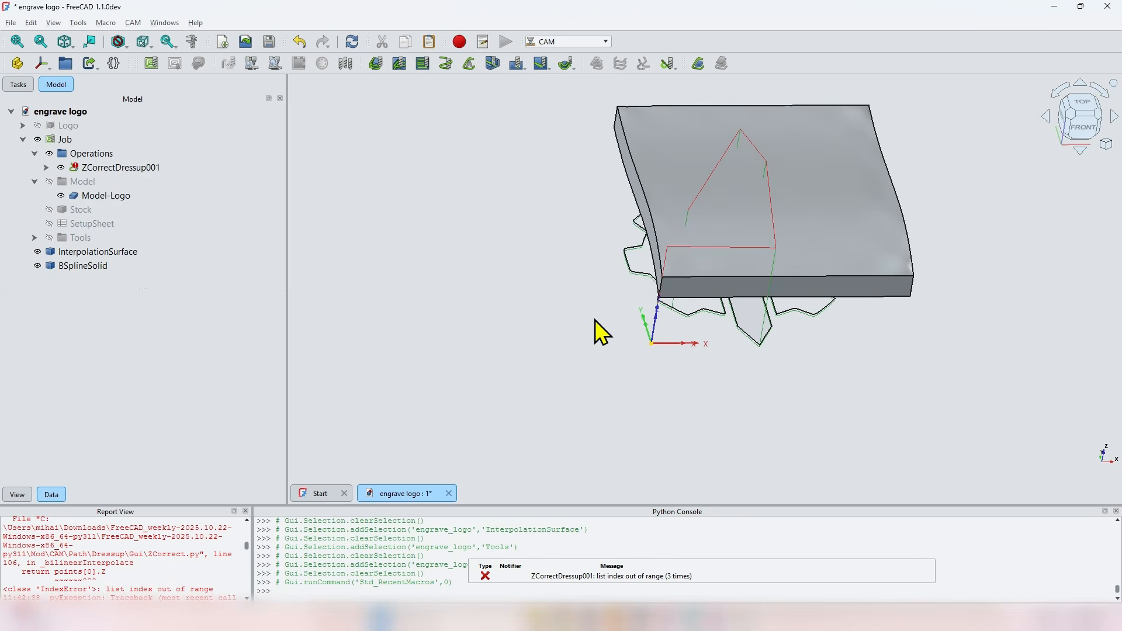
Step: Examine the scanned solid from several angles and from below, comparing the logo's pointed tip with the solid's edge
{"action": "middle_click_drag", "start_coordinate": [883, 303], "coordinate": [821, 230]}
{"action": "scroll", "coordinate": [755, 233], "scroll_direction": "up", "scroll_amount": 3}
{"action": "middle_click_drag", "start_coordinate": [690, 234], "coordinate": [714, 293]}
{"action": "scroll", "coordinate": [714, 251], "scroll_direction": "down", "scroll_amount": 3}
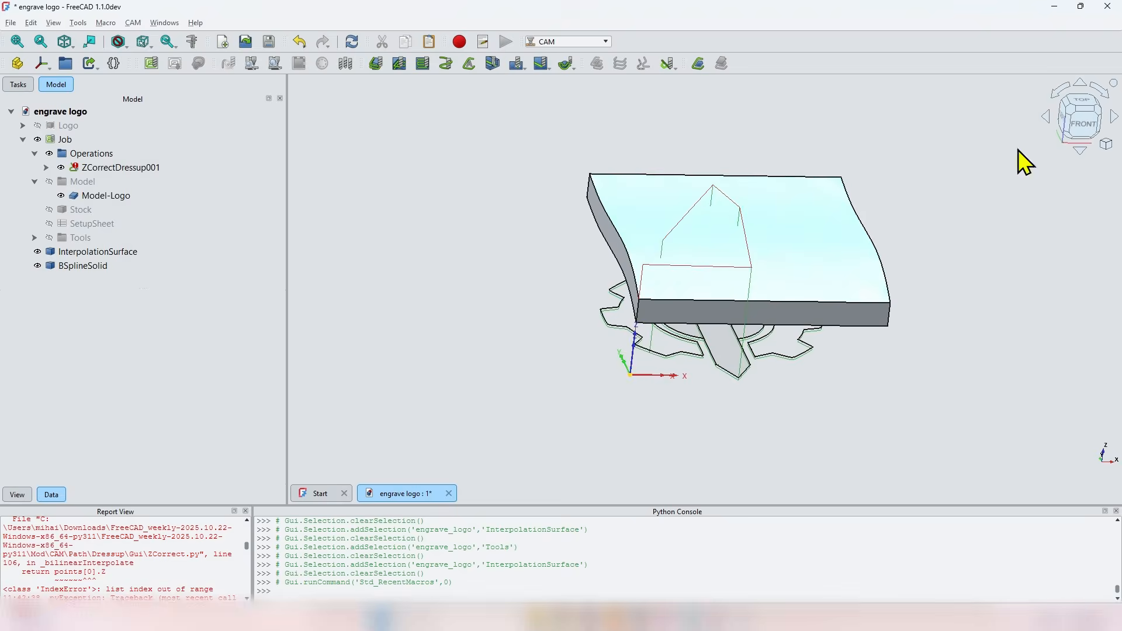
{"action": "middle_click_drag", "start_coordinate": [924, 289], "coordinate": [886, 226]}
{"action": "scroll", "coordinate": [886, 226], "scroll_direction": "down", "scroll_amount": 3}
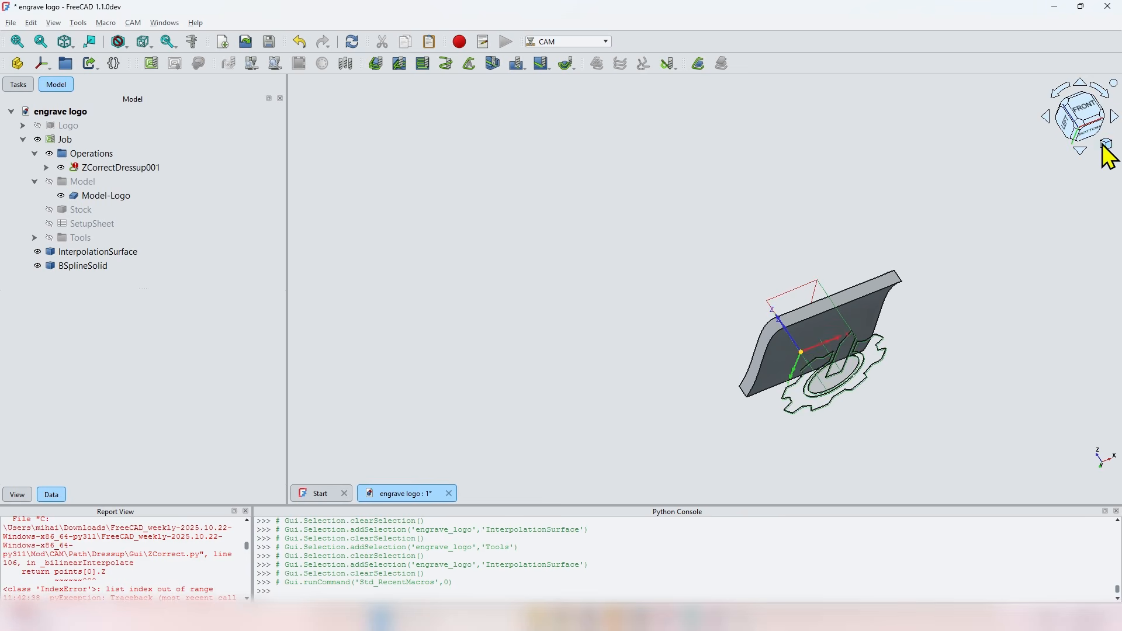
{"action": "left_click", "coordinate": [1093, 146]}
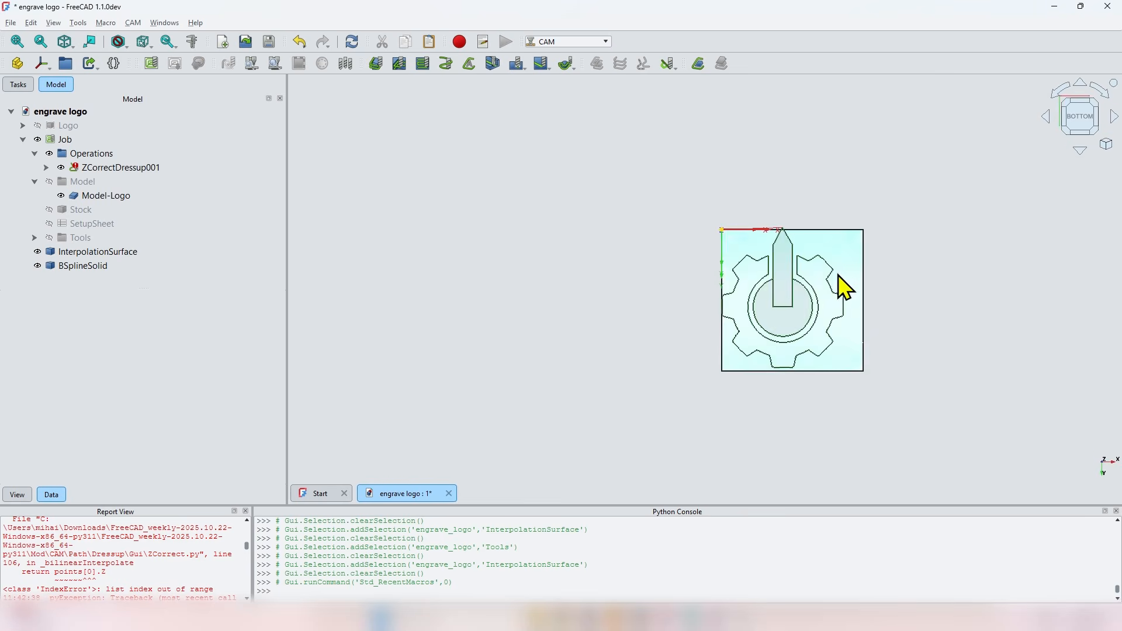
{"action": "scroll", "coordinate": [836, 284], "scroll_direction": "up", "scroll_amount": 3}
{"action": "scroll", "coordinate": [624, 127], "scroll_direction": "up", "scroll_amount": 2}
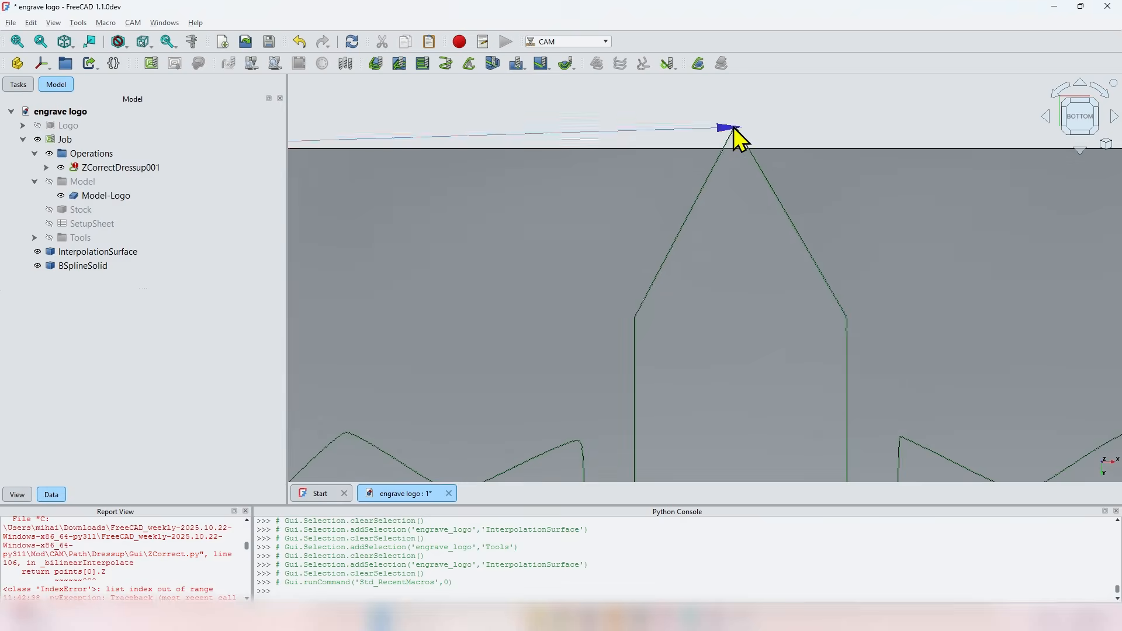
{"action": "scroll", "coordinate": [748, 134], "scroll_direction": "down", "scroll_amount": 2}
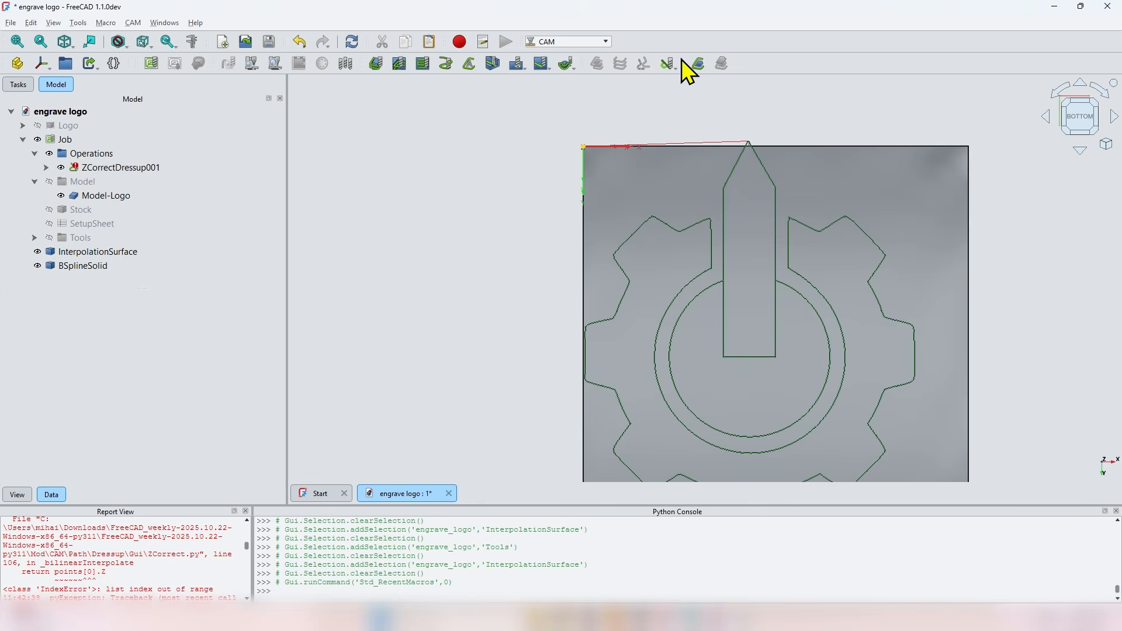
{"action": "scroll", "coordinate": [751, 130], "scroll_direction": "up", "scroll_amount": 3}
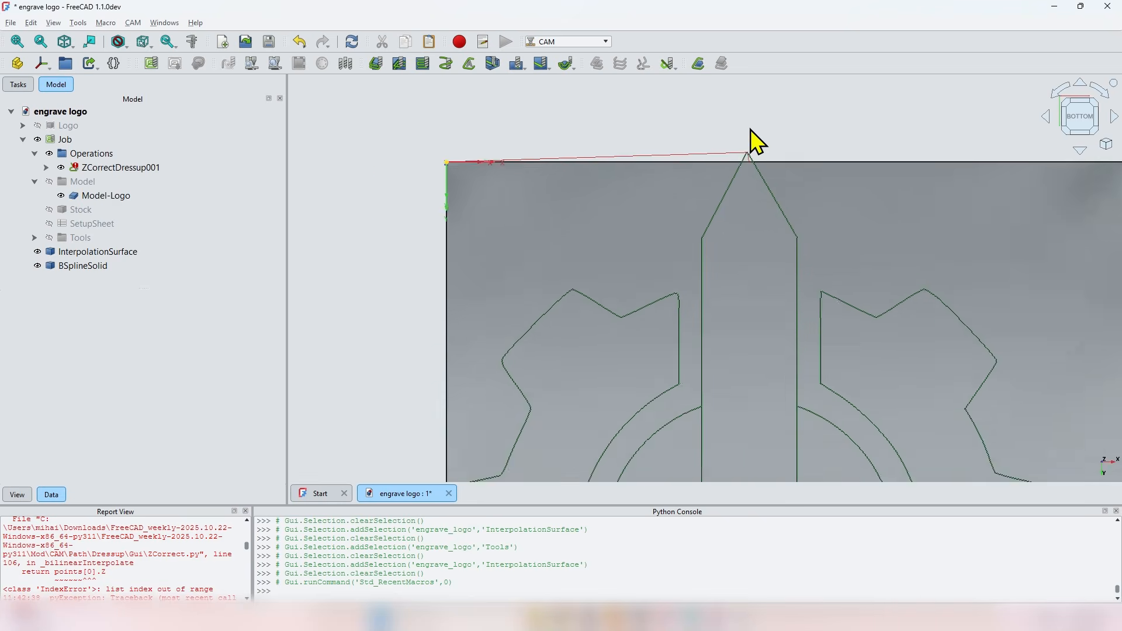
Step: Try a Y position of 100.94 mm for Model-Logo and check the logo against the edges of the scanned solid
{"action": "left_click", "coordinate": [128, 196]}
{"action": "left_click", "coordinate": [146, 419]}
{"action": "left_click", "coordinate": [150, 419]}
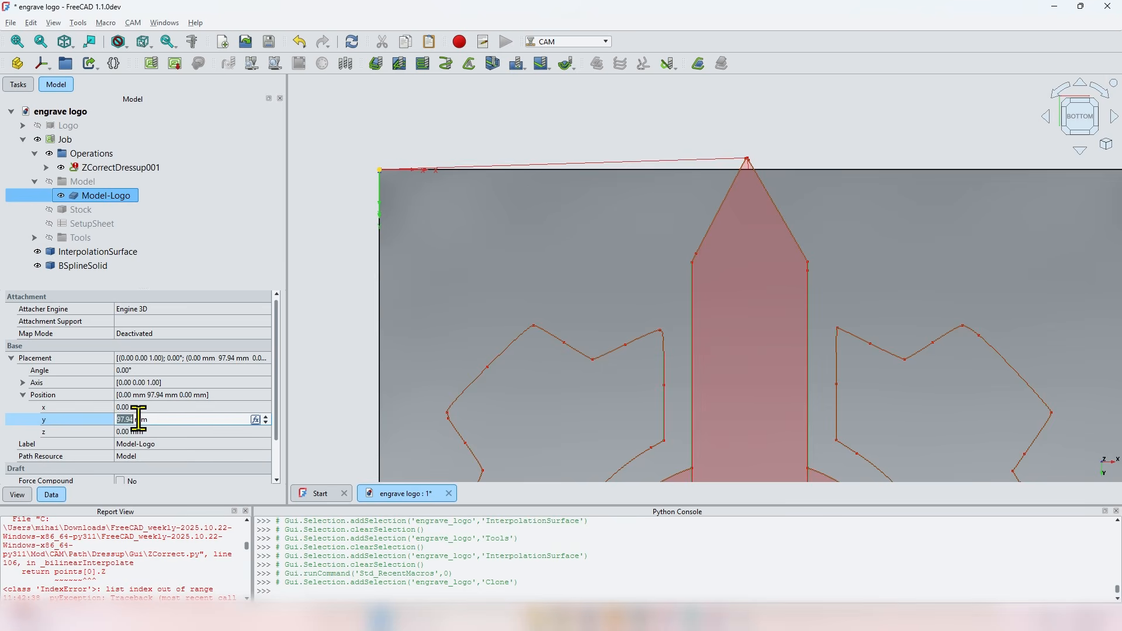
{"action": "scroll", "coordinate": [150, 419], "scroll_direction": "up", "scroll_amount": 4}
{"action": "scroll", "coordinate": [150, 420], "scroll_direction": "down", "scroll_amount": 2}
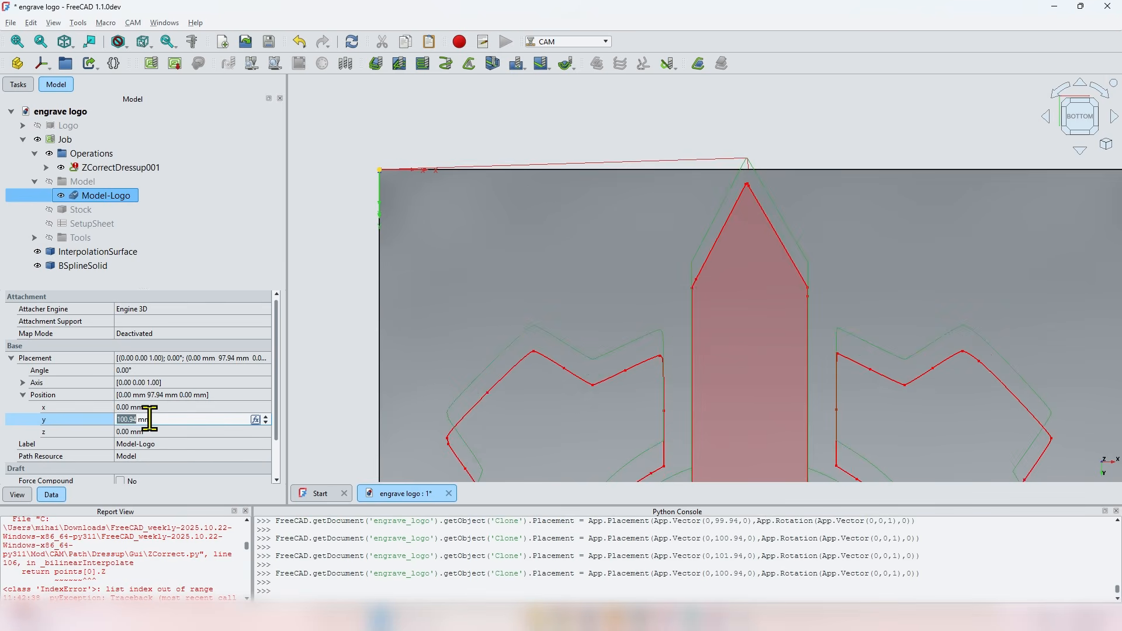
{"action": "scroll", "coordinate": [150, 419], "scroll_direction": "up", "scroll_amount": 1}
{"action": "scroll", "coordinate": [700, 125], "scroll_direction": "down", "scroll_amount": 6}
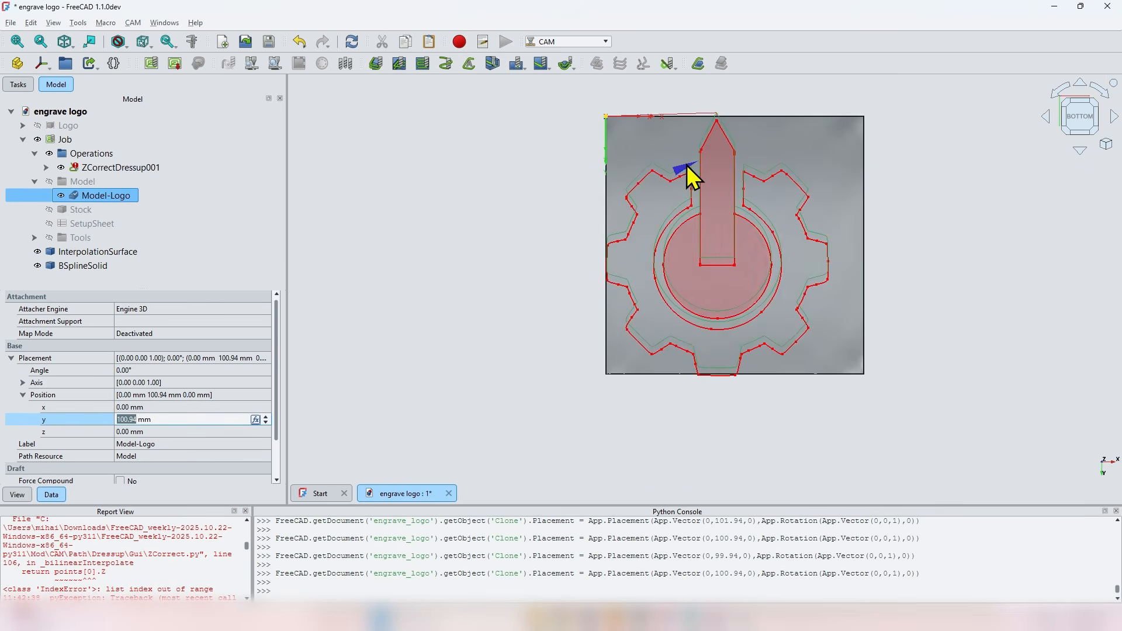
{"action": "scroll", "coordinate": [736, 373], "scroll_direction": "up", "scroll_amount": 3}
{"action": "scroll", "coordinate": [735, 373], "scroll_direction": "up", "scroll_amount": 4}
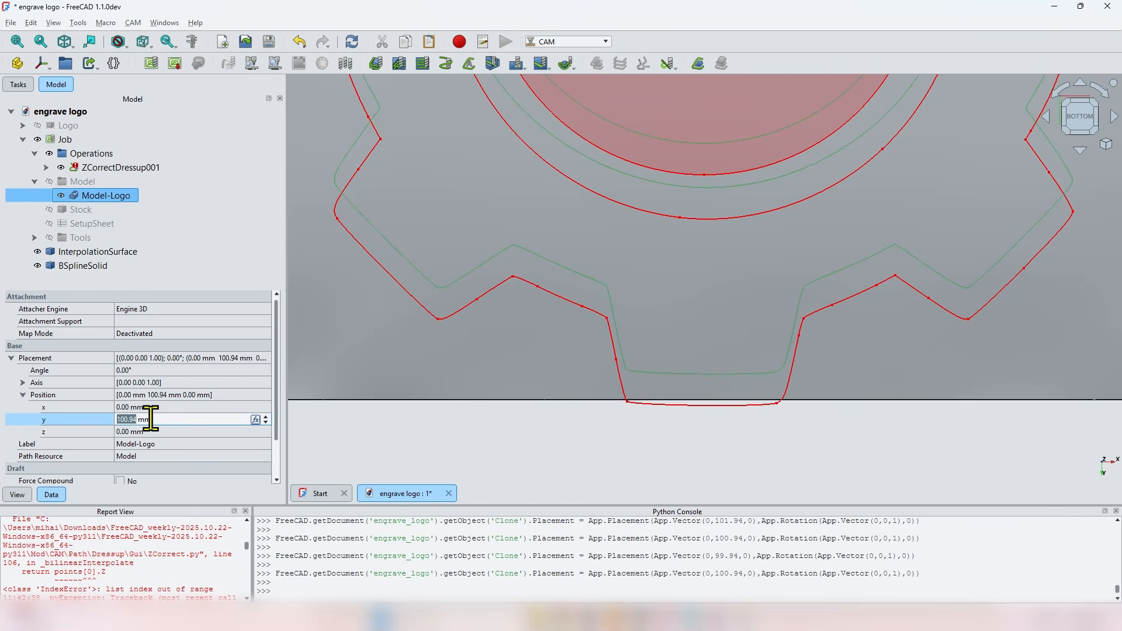
Step: Set the Y position of Model-Logo to 99.94 mm, check its fit within the scanned solid and clear the selection
{"action": "scroll", "coordinate": [151, 419], "scroll_direction": "down", "scroll_amount": 1}
{"action": "scroll", "coordinate": [653, 369], "scroll_direction": "down", "scroll_amount": 5}
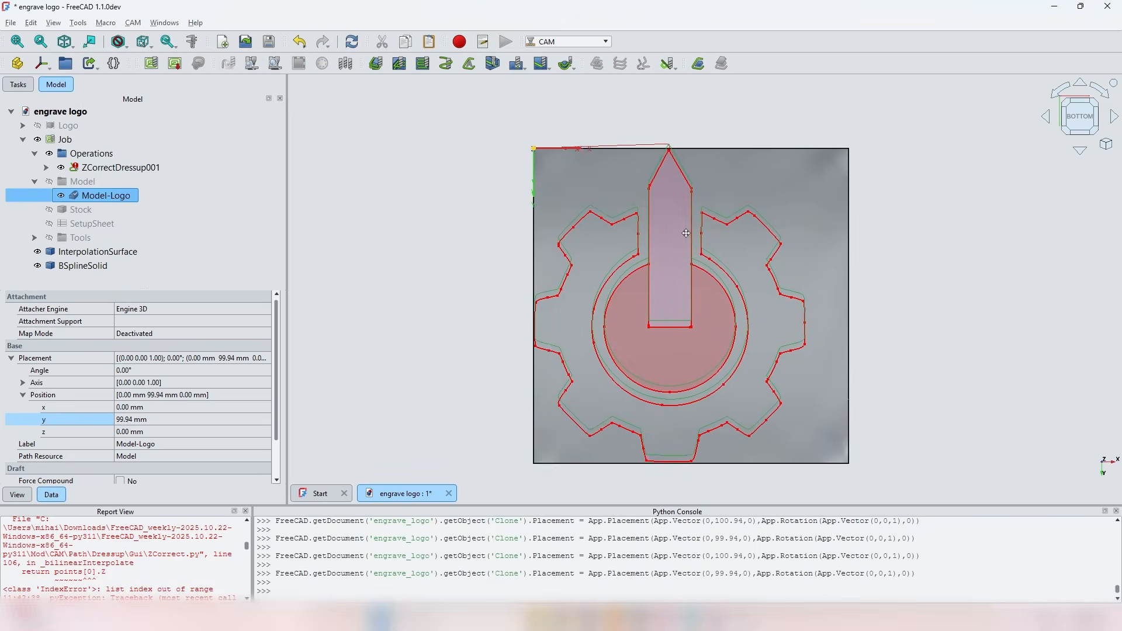
{"action": "scroll", "coordinate": [676, 200], "scroll_direction": "up", "scroll_amount": 4}
{"action": "scroll", "coordinate": [647, 225], "scroll_direction": "down", "scroll_amount": 4}
{"action": "scroll", "coordinate": [415, 408], "scroll_direction": "up", "scroll_amount": 2}
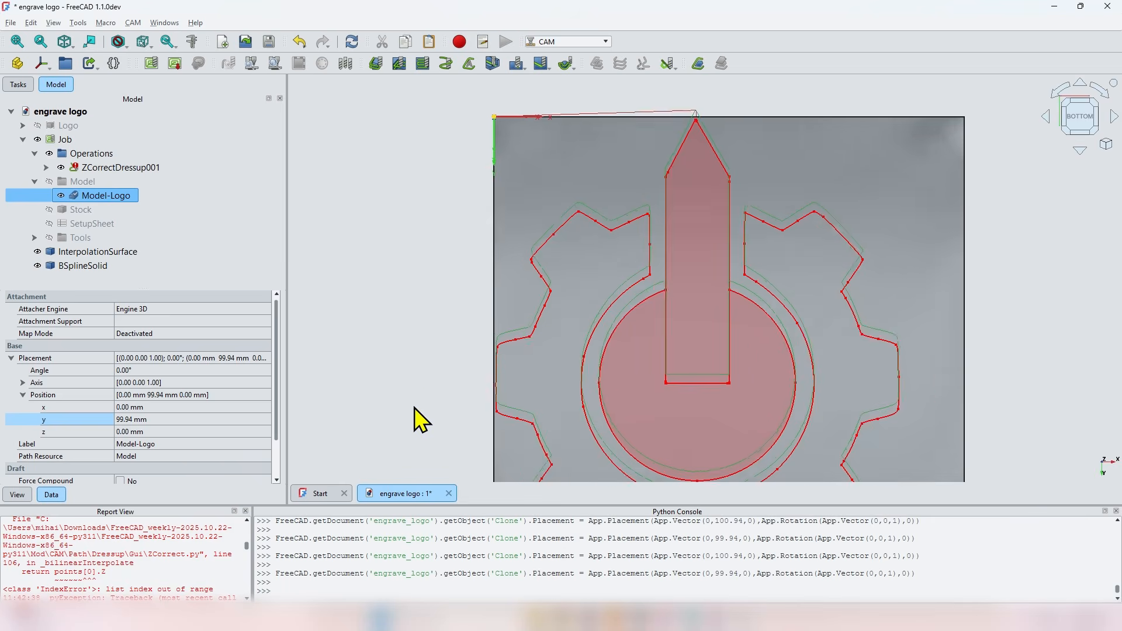
{"action": "scroll", "coordinate": [494, 359], "scroll_direction": "up", "scroll_amount": 3}
{"action": "scroll", "coordinate": [376, 195], "scroll_direction": "down", "scroll_amount": 5}
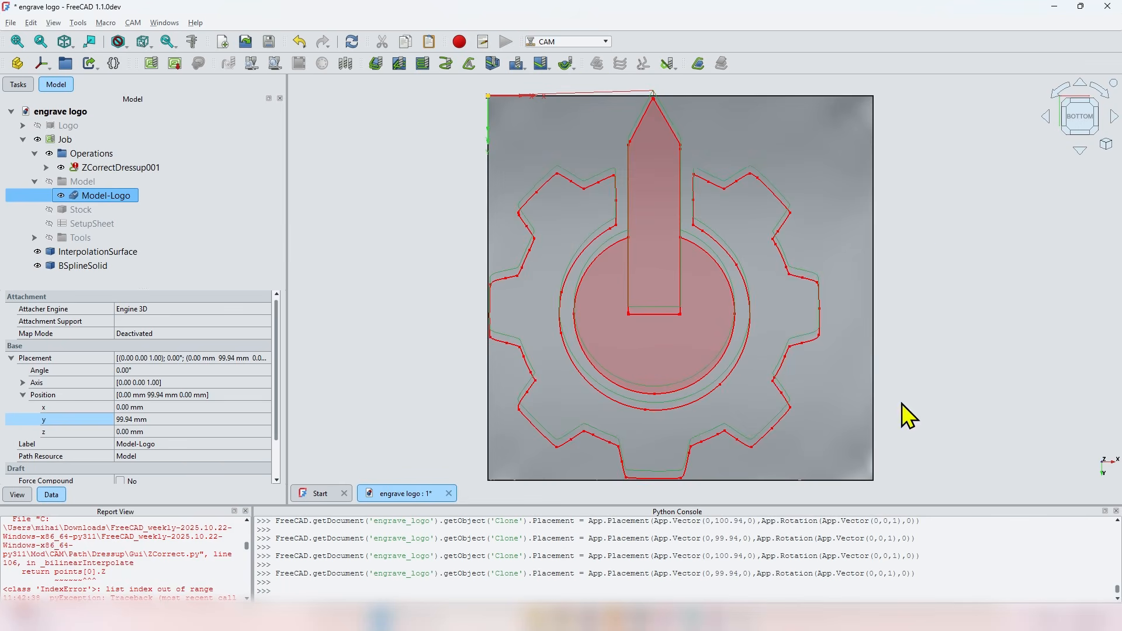
{"action": "left_click", "coordinate": [421, 200]}
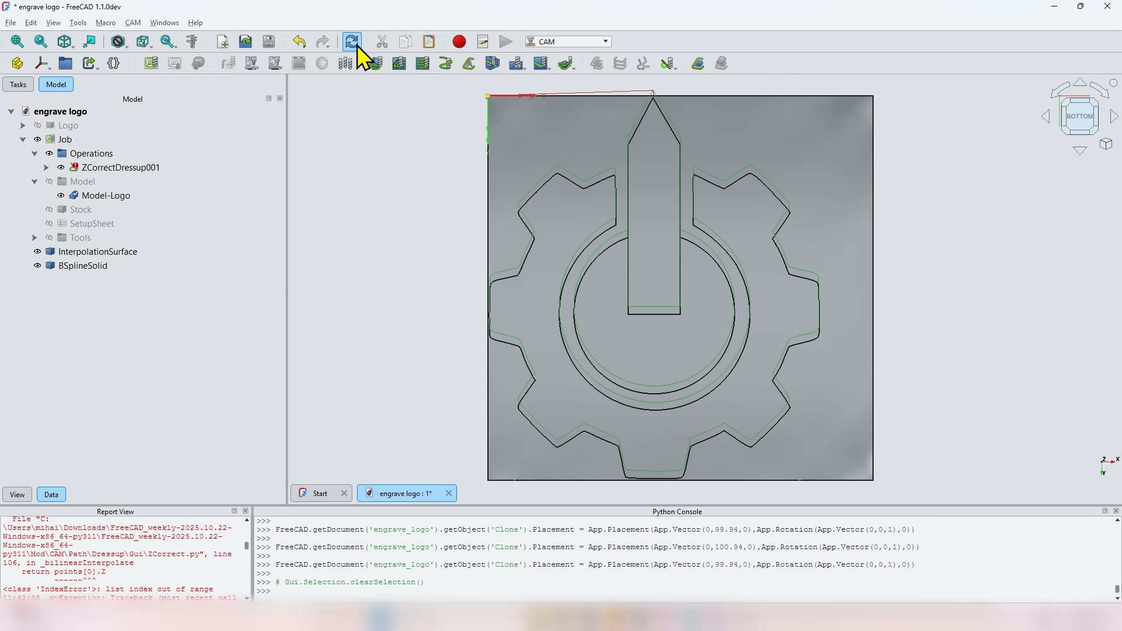
Step: Recompute the document to update the Z-corrected toolpath and check the path against the top of the scanned solid
{"action": "key", "text": "ctrl+r"}
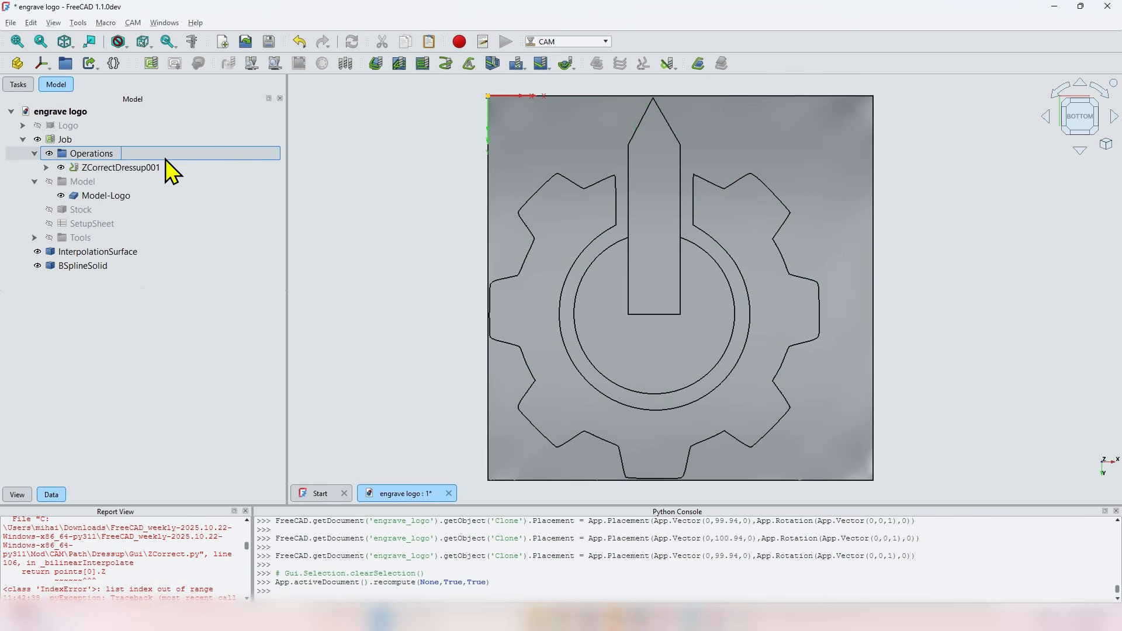
{"action": "scroll", "coordinate": [701, 181], "scroll_direction": "down", "scroll_amount": 4}
{"action": "middle_click_drag", "start_coordinate": [742, 164], "coordinate": [782, 277]}
{"action": "middle_click_drag", "start_coordinate": [563, 132], "coordinate": [622, 201]}
{"action": "scroll", "coordinate": [619, 153], "scroll_direction": "up", "scroll_amount": 1}
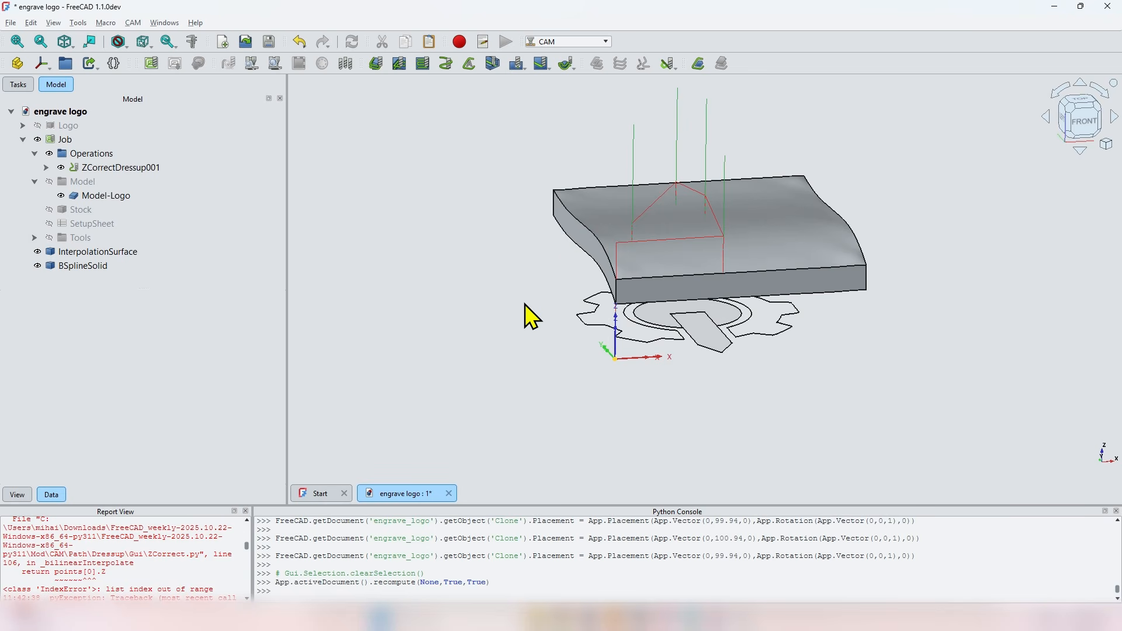
Step: Highlight BSplineSolid, examine its position relative to the toolpath and the flat logo from the side, and clear the selection
{"action": "left_click", "coordinate": [97, 265]}
{"action": "scroll", "coordinate": [454, 314], "scroll_direction": "up", "scroll_amount": 3}
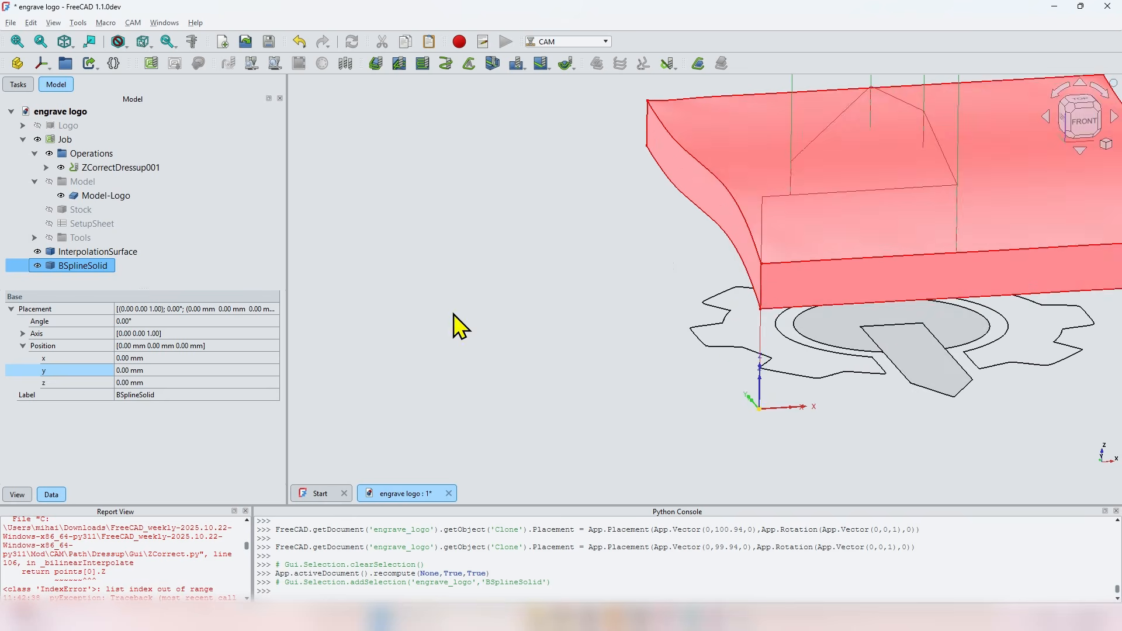
{"action": "scroll", "coordinate": [625, 263], "scroll_direction": "down", "scroll_amount": 2}
{"action": "middle_click_drag", "start_coordinate": [624, 264], "coordinate": [725, 268]}
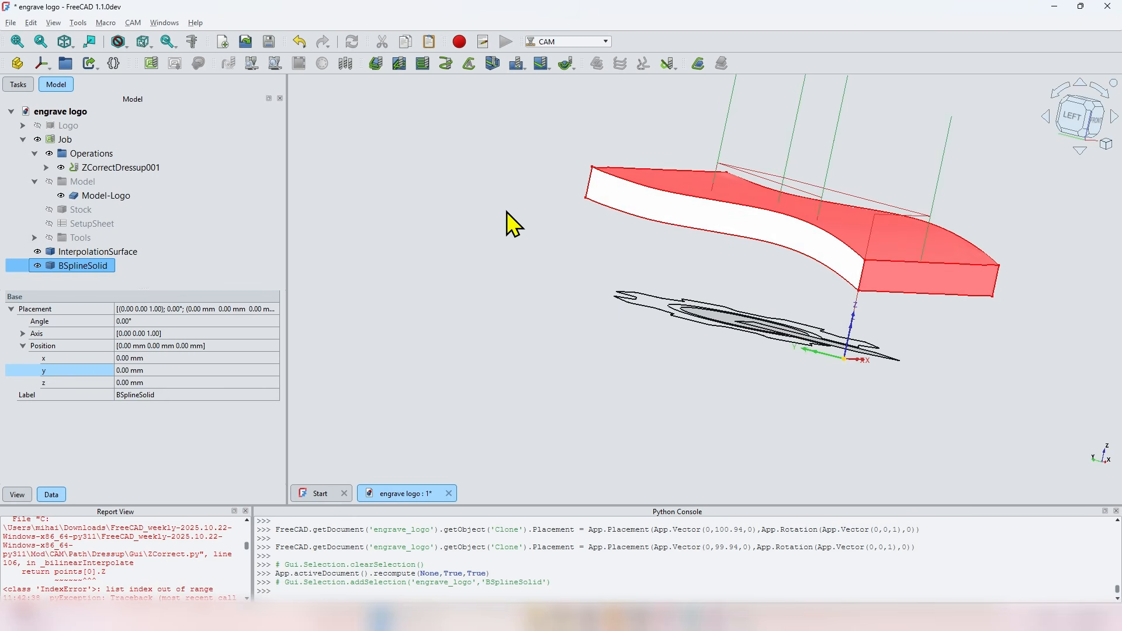
{"action": "scroll", "coordinate": [570, 250], "scroll_direction": "down", "scroll_amount": 1}
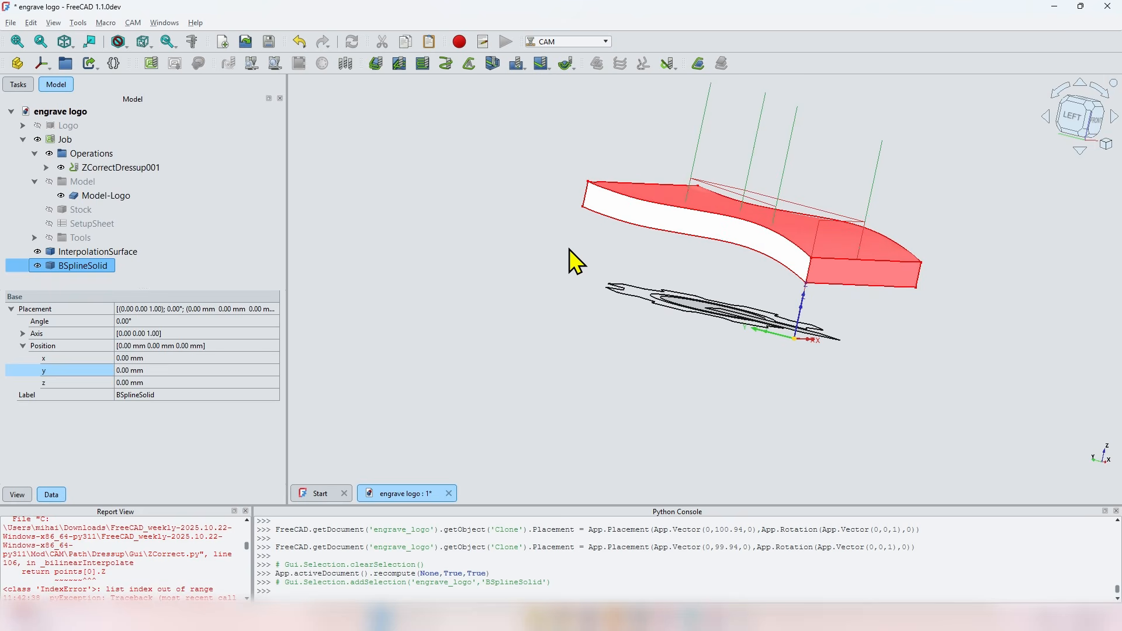
{"action": "left_click", "coordinate": [556, 271]}
{"action": "middle_click_drag", "start_coordinate": [556, 270], "coordinate": [497, 286]}
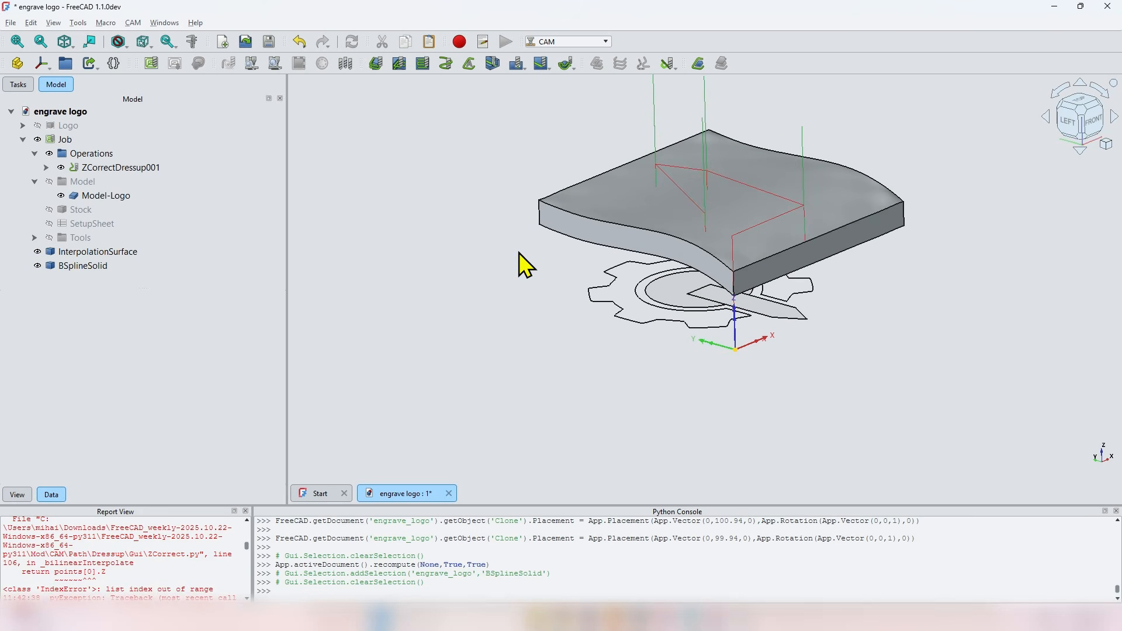
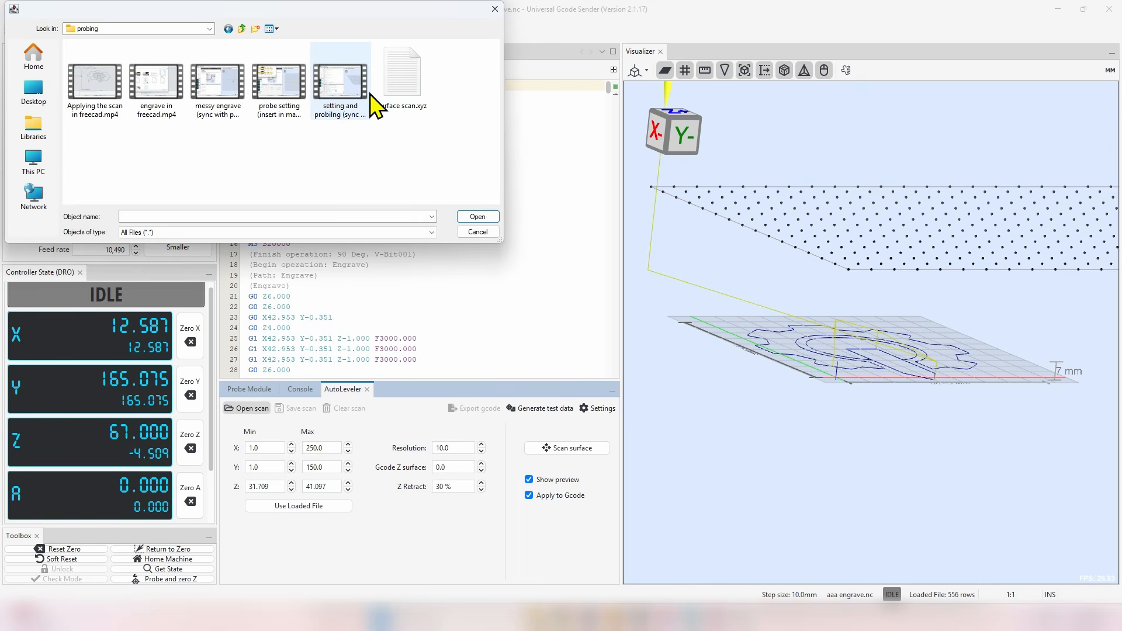
Step: Load the surface scan.xyz scan into the AutoLeveler and hide its preview to inspect the height-corrected toolpath
{"action": "left_click", "coordinate": [417, 87]}
{"action": "left_click", "coordinate": [478, 217]}
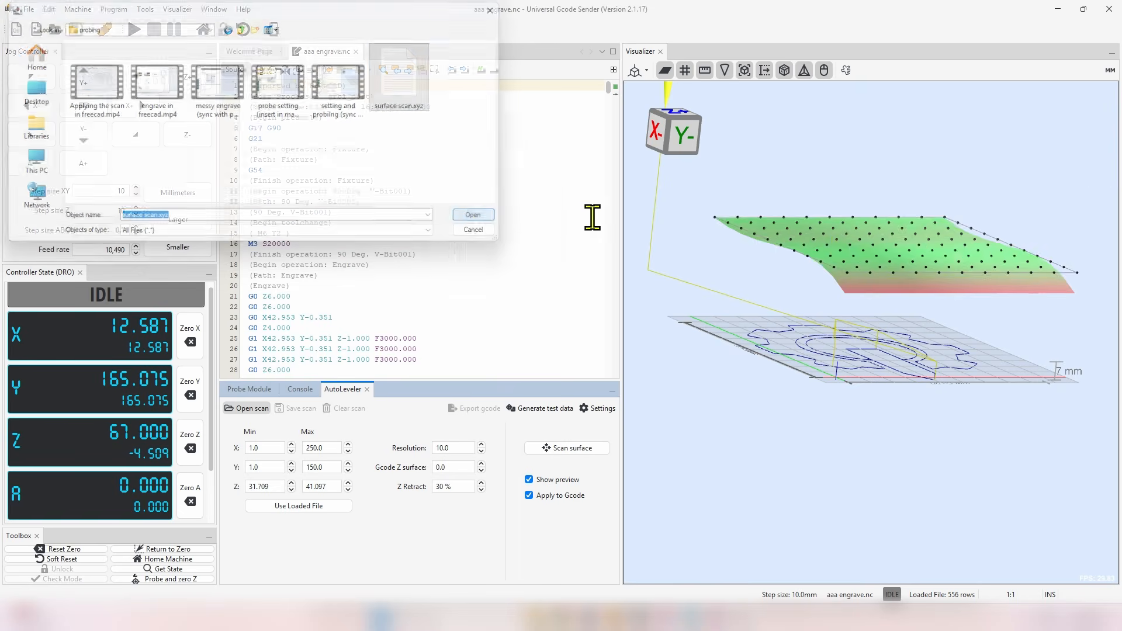
{"action": "left_click", "coordinate": [529, 480]}
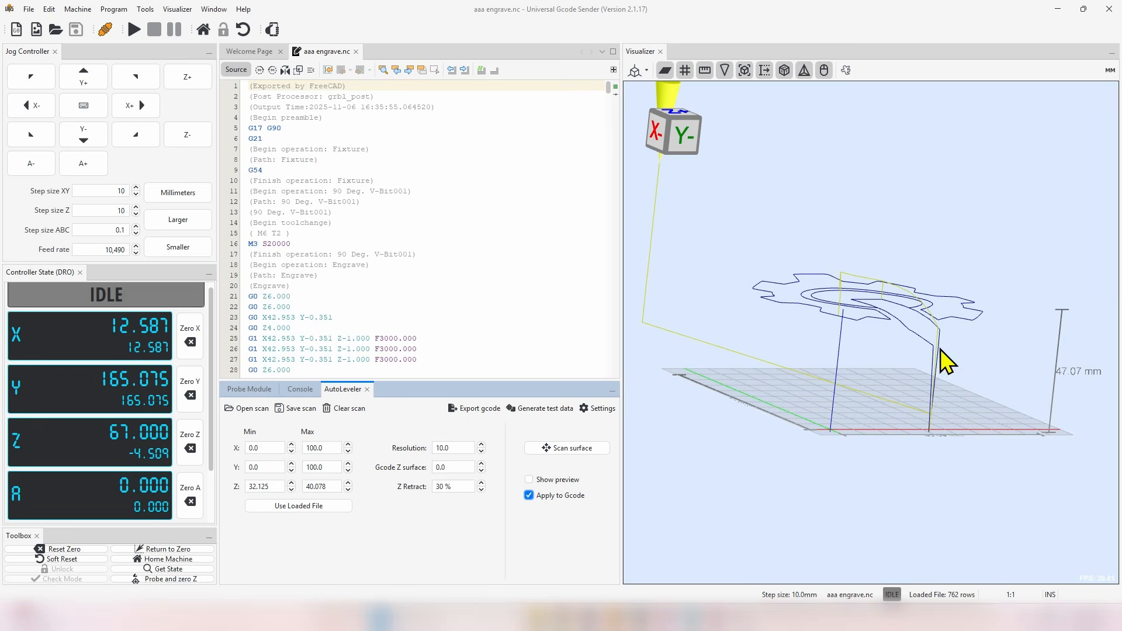
{"action": "scroll", "coordinate": [920, 366], "scroll_direction": "up", "scroll_amount": 5}
{"action": "left_click_drag", "start_coordinate": [907, 371], "coordinate": [862, 378]}
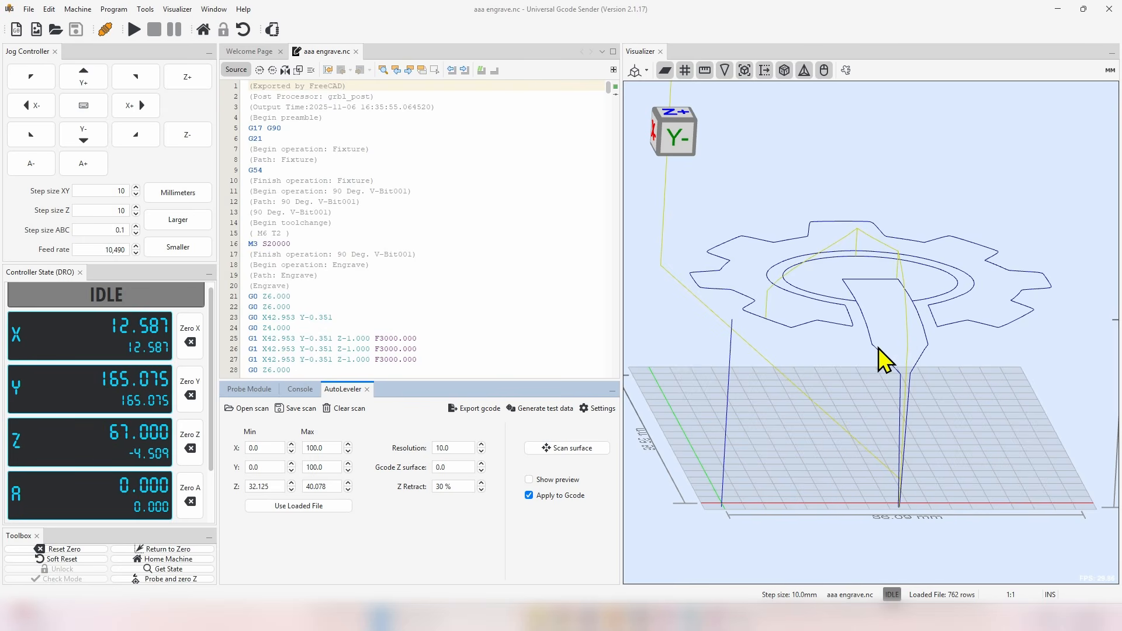
{"action": "left_click_drag", "start_coordinate": [871, 379], "coordinate": [861, 413]}
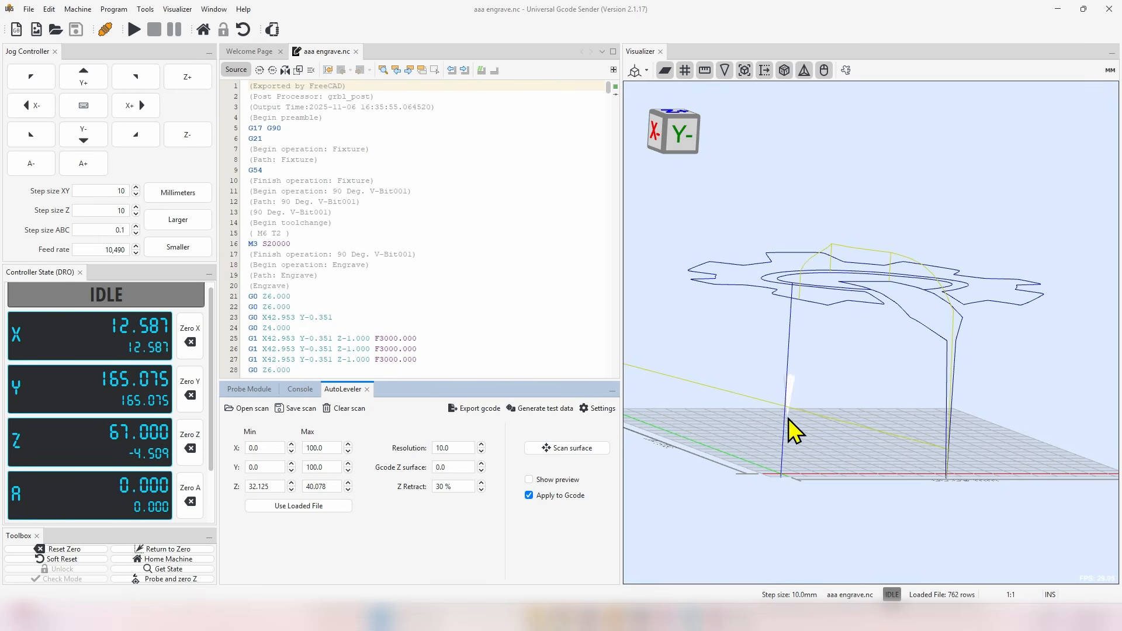
Step: In FreeCAD, set the Y position of Model-Logo to 99.96 mm and post-process the Job
{"action": "left_click", "coordinate": [719, 617]}
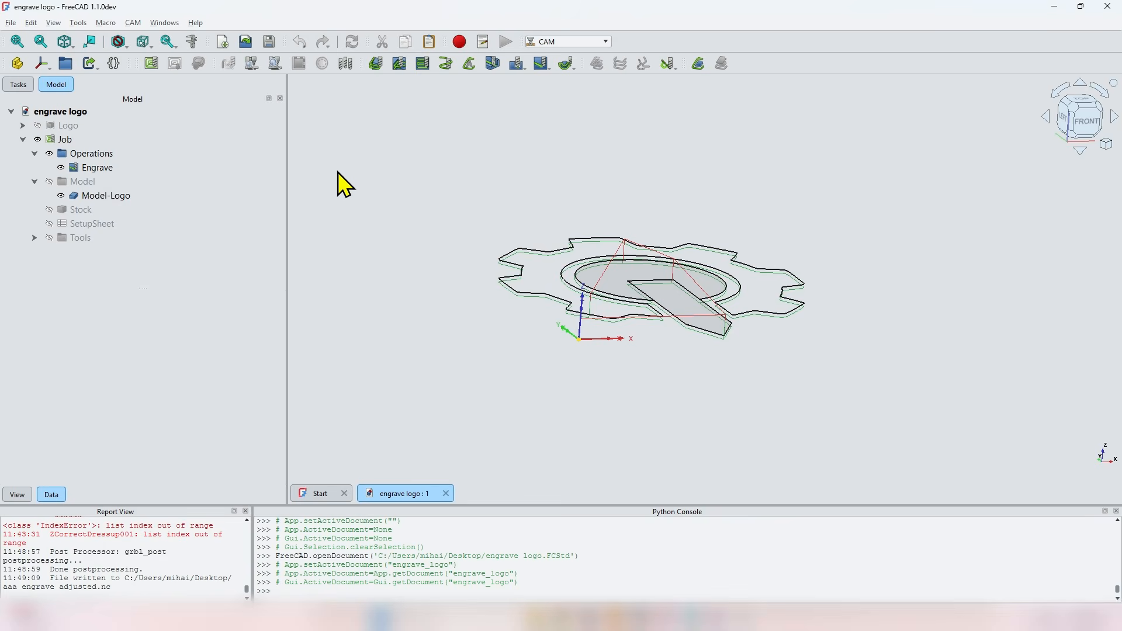
{"action": "left_click", "coordinate": [110, 194]}
{"action": "left_click", "coordinate": [125, 420]}
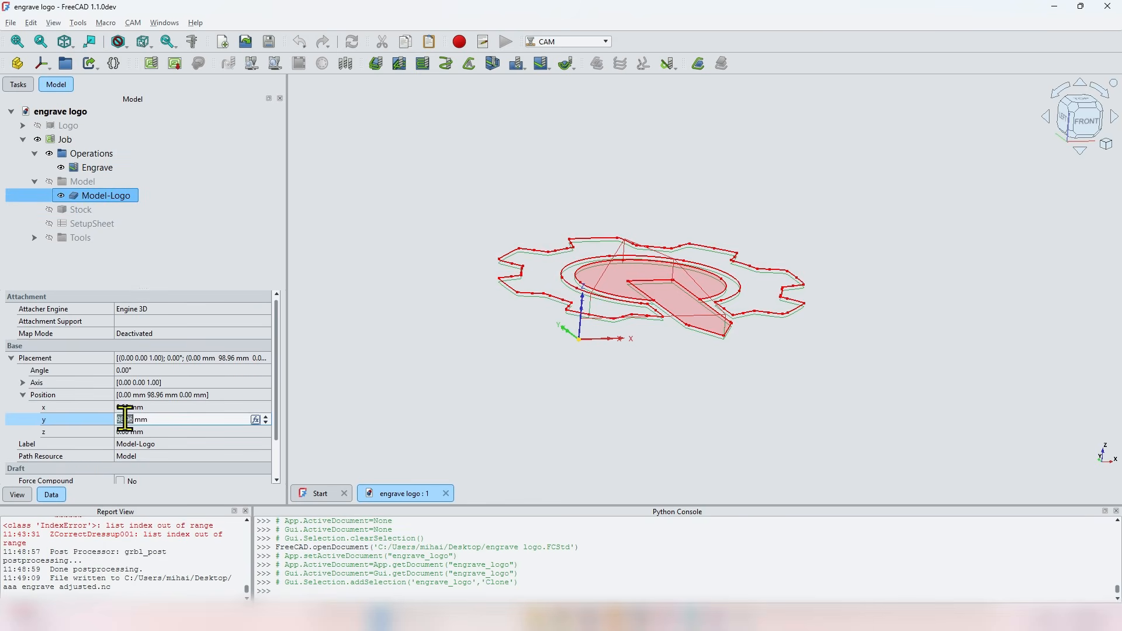
{"action": "key", "text": "BackSpace"}
{"action": "type", "text": "9"}
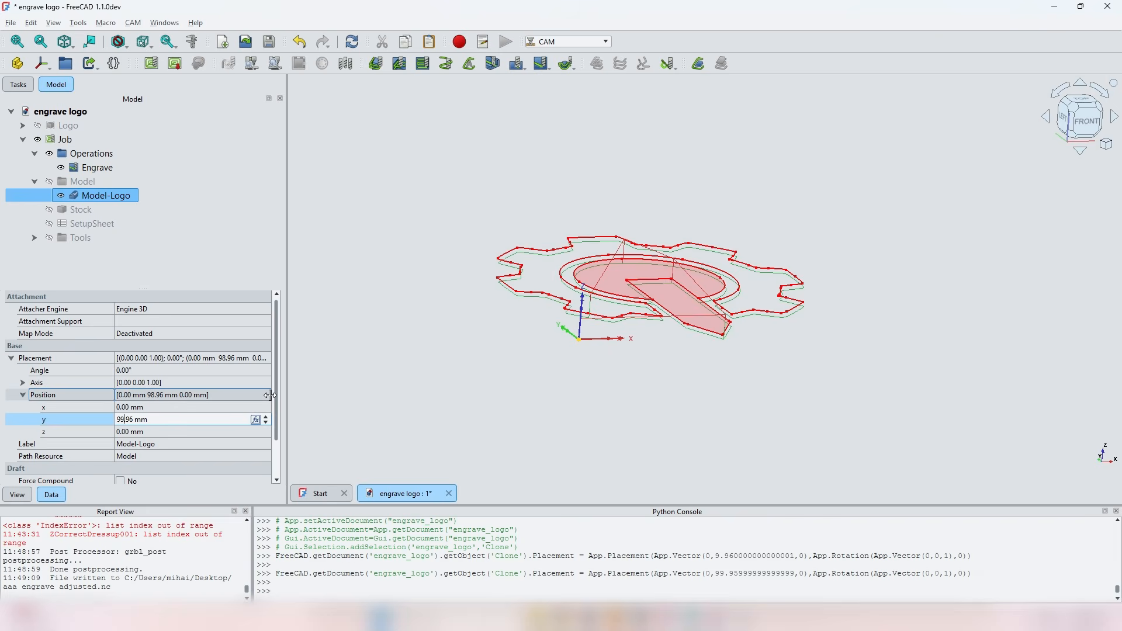
{"action": "left_click", "coordinate": [501, 326]}
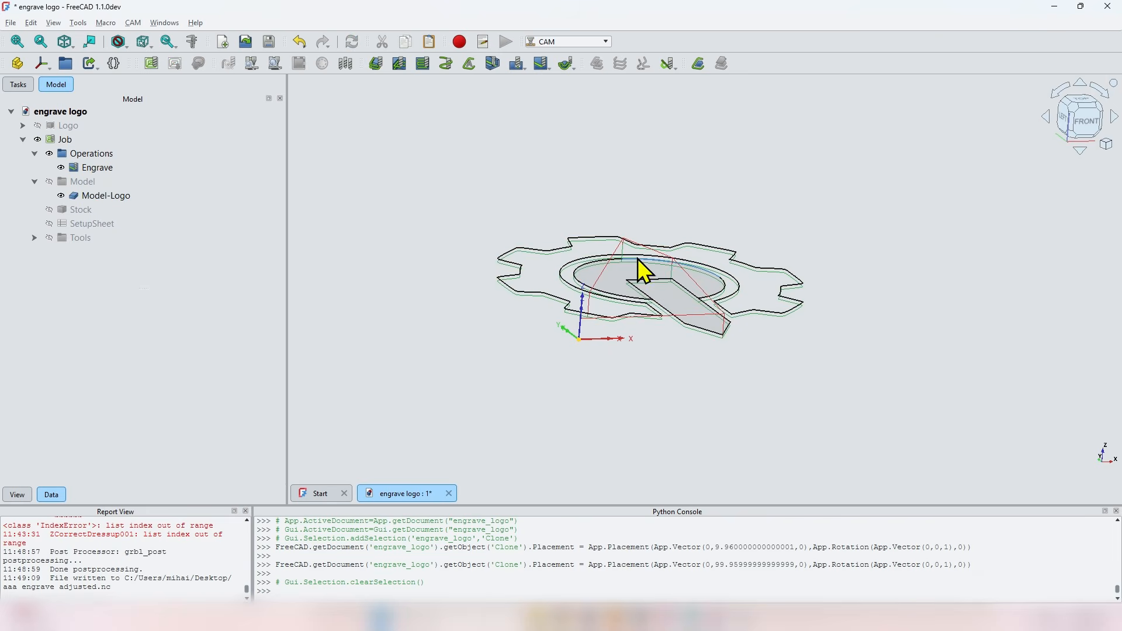
{"action": "left_click", "coordinate": [61, 139]}
{"action": "left_click", "coordinate": [171, 63]}
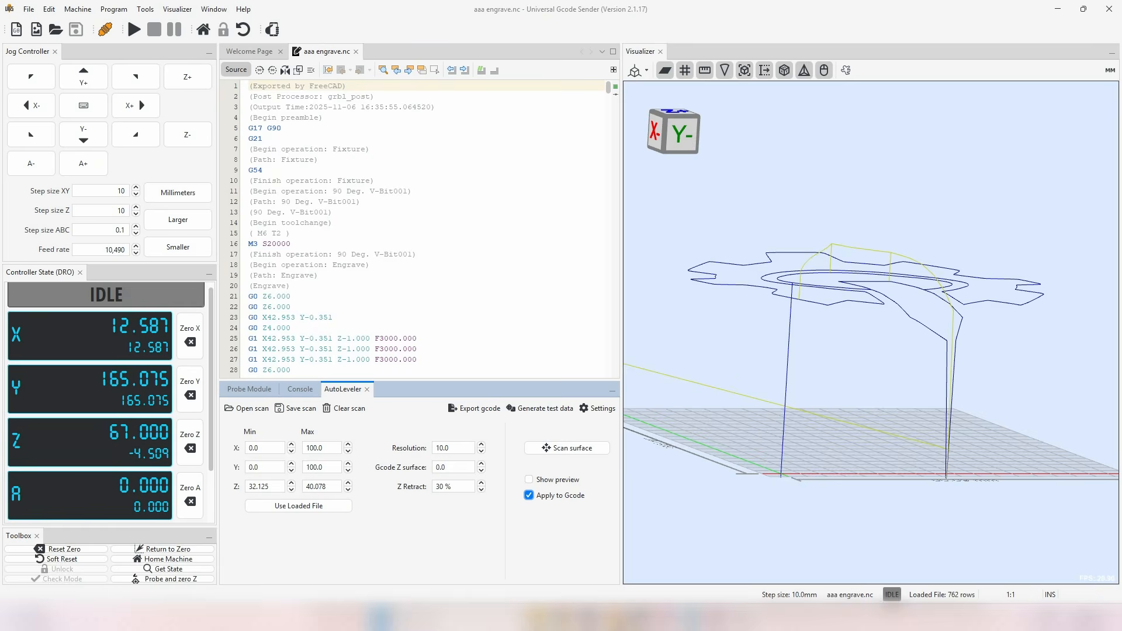
Step: In Universal Gcode Sender, examine the reloaded aaa engrave.nc toolpath from several angles, including its approach moves and curvature
{"action": "left_click_drag", "start_coordinate": [389, 194], "coordinate": [401, 206]}
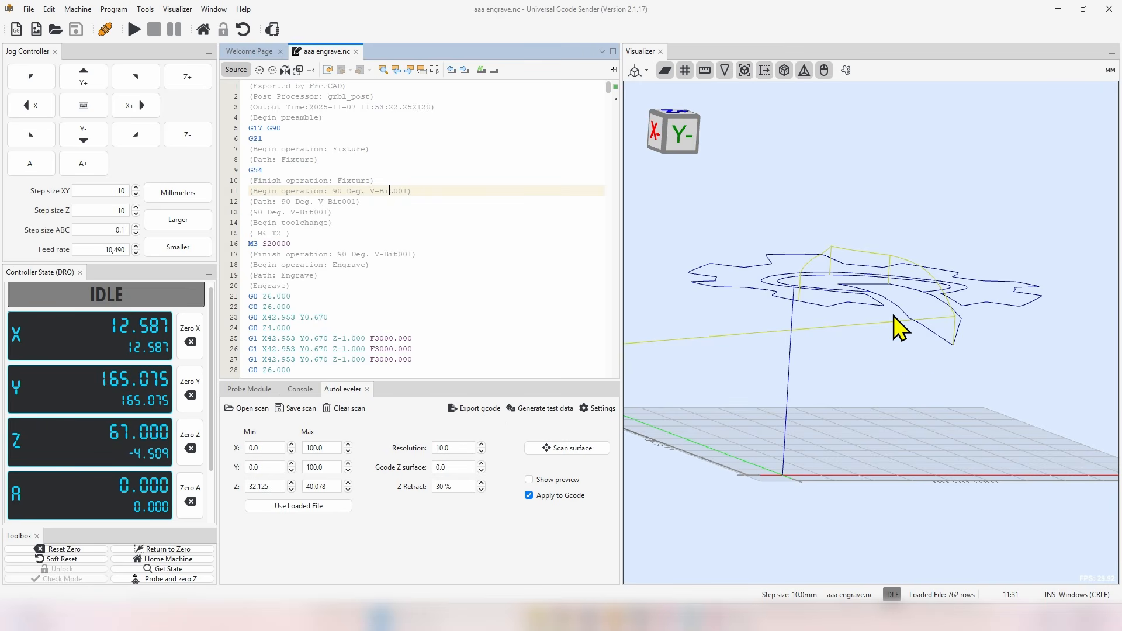
{"action": "left_click_drag", "start_coordinate": [894, 316], "coordinate": [867, 400]}
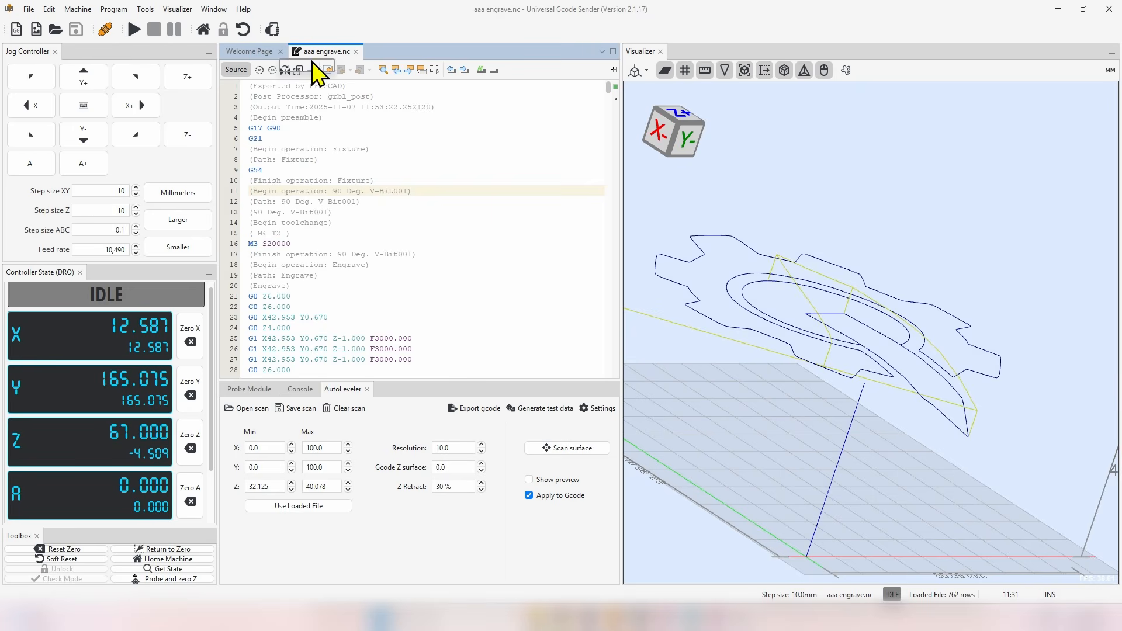
{"action": "scroll", "coordinate": [862, 312], "scroll_direction": "down", "scroll_amount": 3}
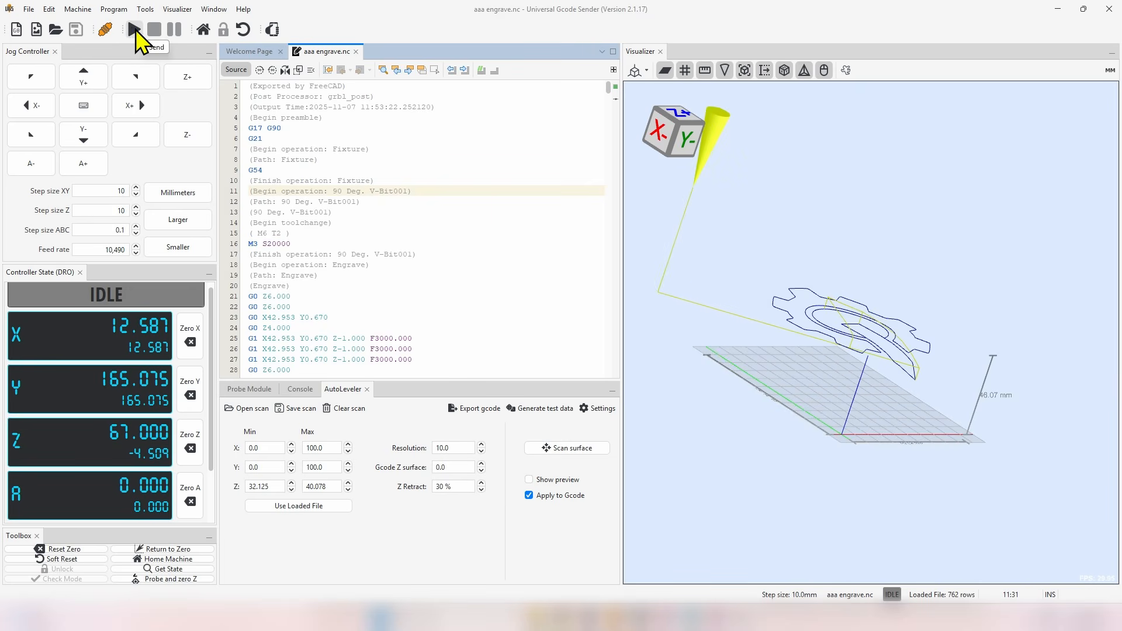
{"action": "scroll", "coordinate": [873, 344], "scroll_direction": "up", "scroll_amount": 5}
{"action": "left_click_drag", "start_coordinate": [872, 343], "coordinate": [893, 332]}
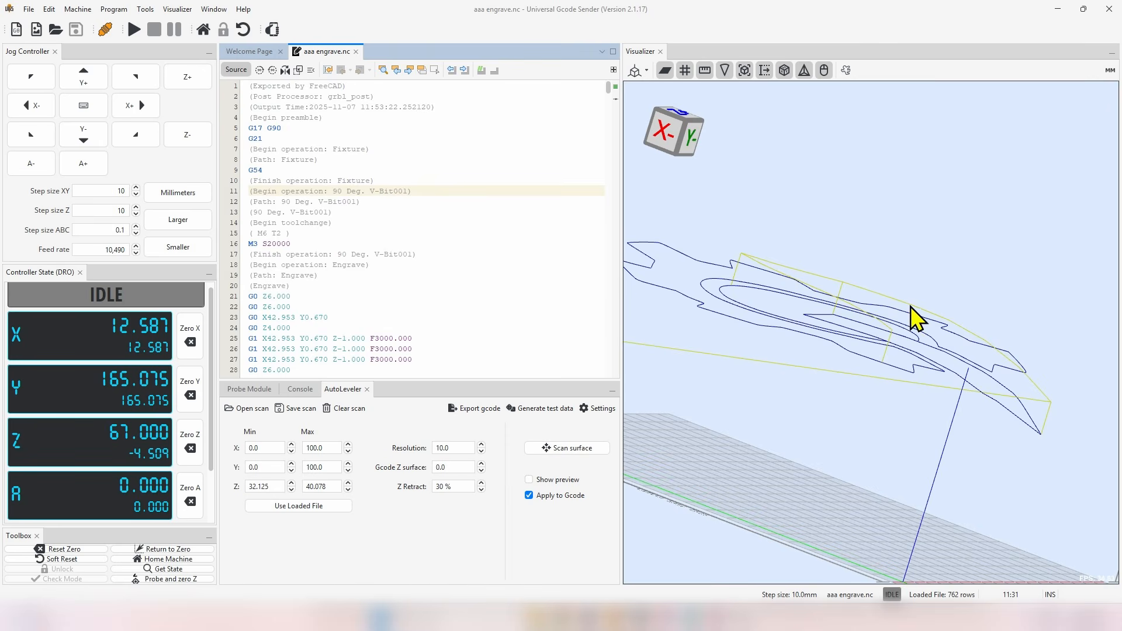
{"action": "mouse_move", "coordinate": [878, 341]}
{"action": "left_mouse_down"}
{"action": "mouse_move", "coordinate": [775, 325]}
{"action": "mouse_move", "coordinate": [1054, 304]}
{"action": "left_mouse_up"}
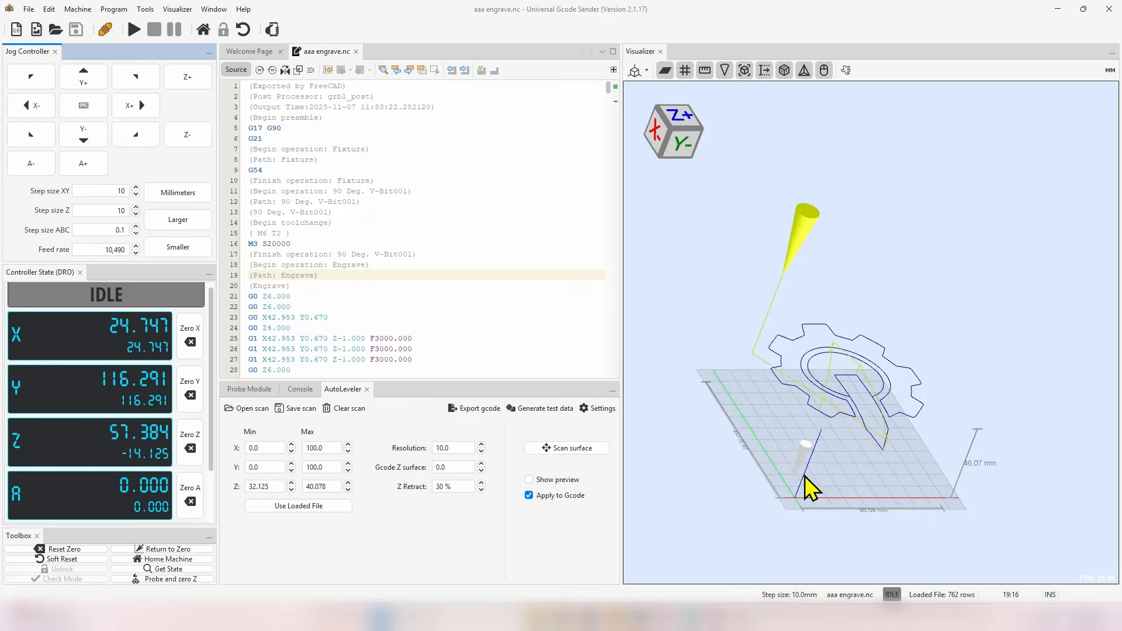
{"action": "left_click_drag", "start_coordinate": [805, 476], "coordinate": [834, 455]}
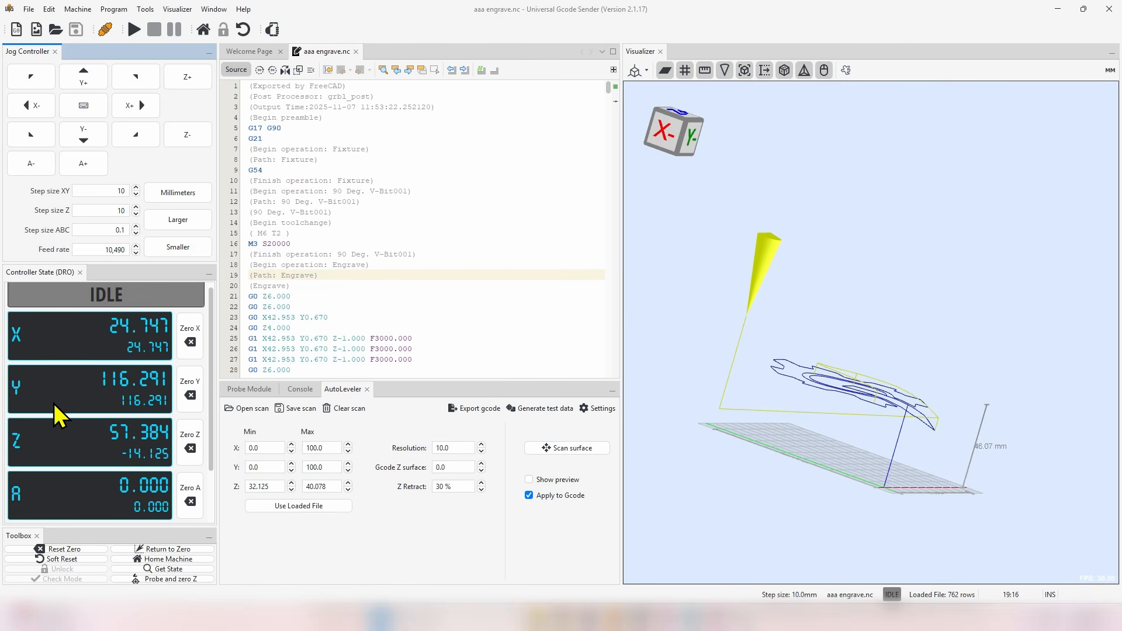
Step: Send the aaa engrave.nc program to the machine and stop the run partway through the engraving
{"action": "left_click", "coordinate": [316, 233]}
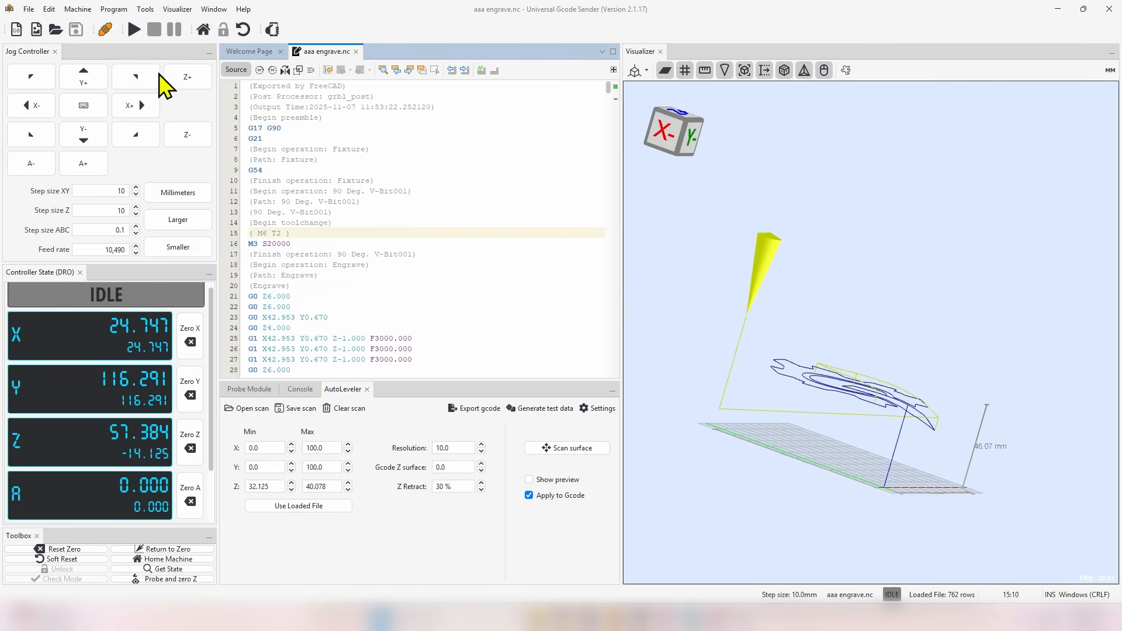
{"action": "left_click", "coordinate": [134, 29]}
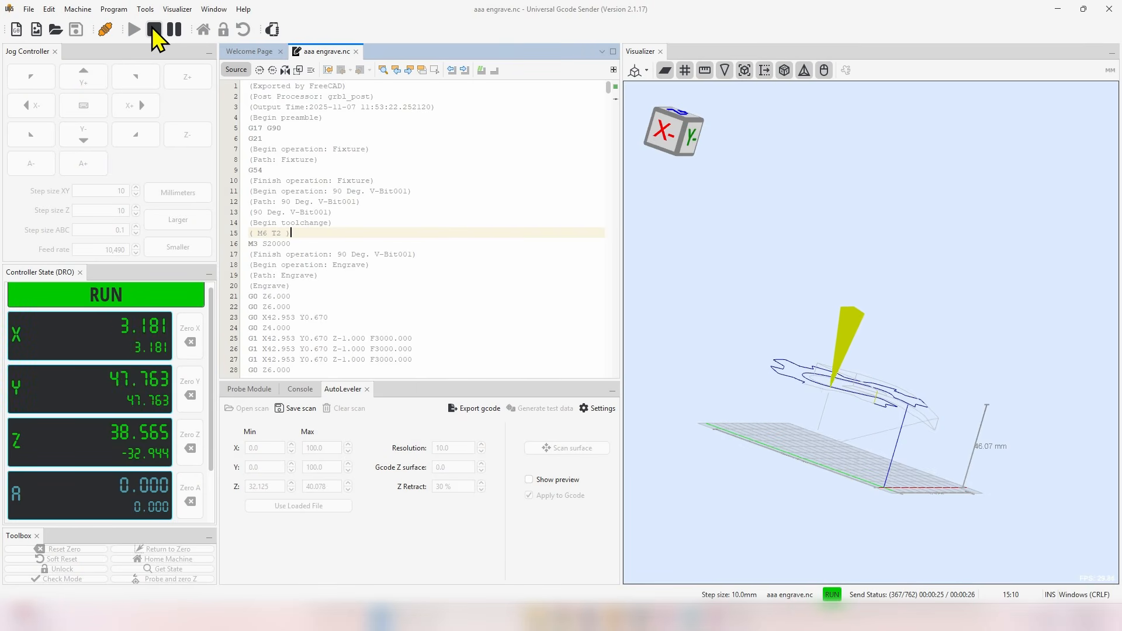
{"action": "left_click", "coordinate": [154, 29]}
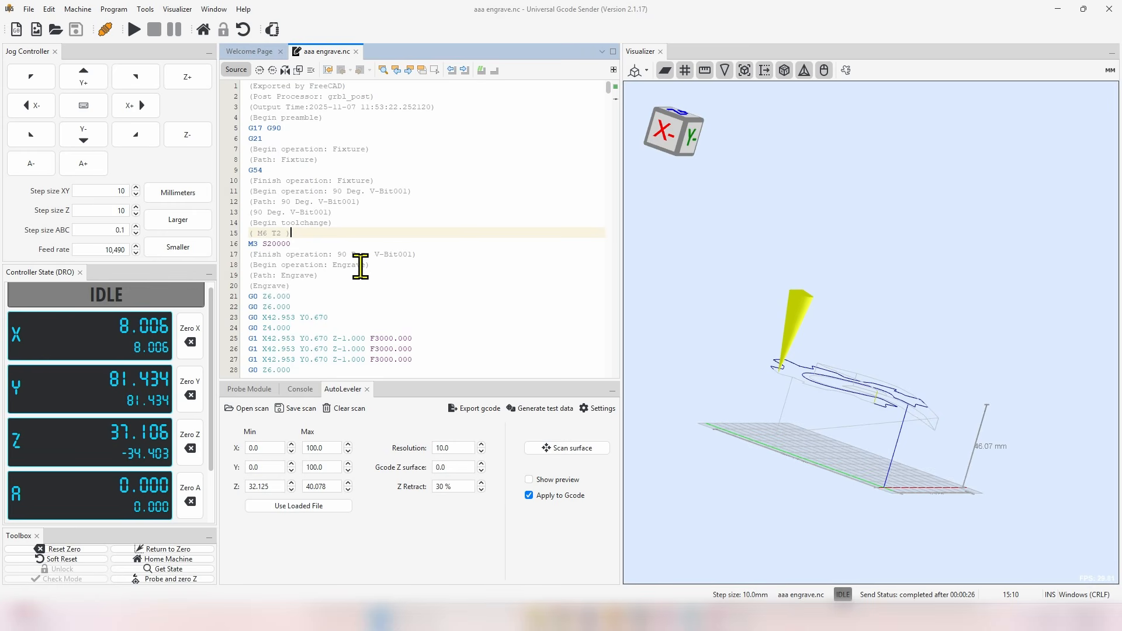
Step: Examine the opening G0 and G1 moves in lines 21 to 26 of the G-code and the matching toolpath
{"action": "left_click_drag", "start_coordinate": [268, 295], "coordinate": [322, 349]}
{"action": "left_click", "coordinate": [296, 325]}
{"action": "left_click", "coordinate": [322, 349]}
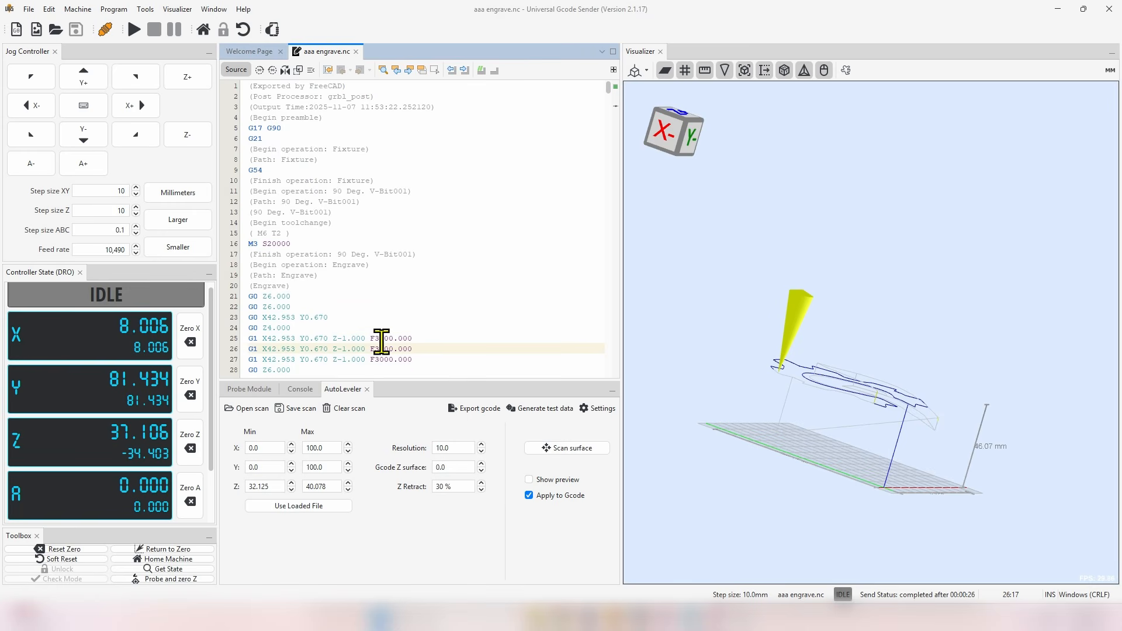
{"action": "left_click_drag", "start_coordinate": [273, 296], "coordinate": [303, 323]}
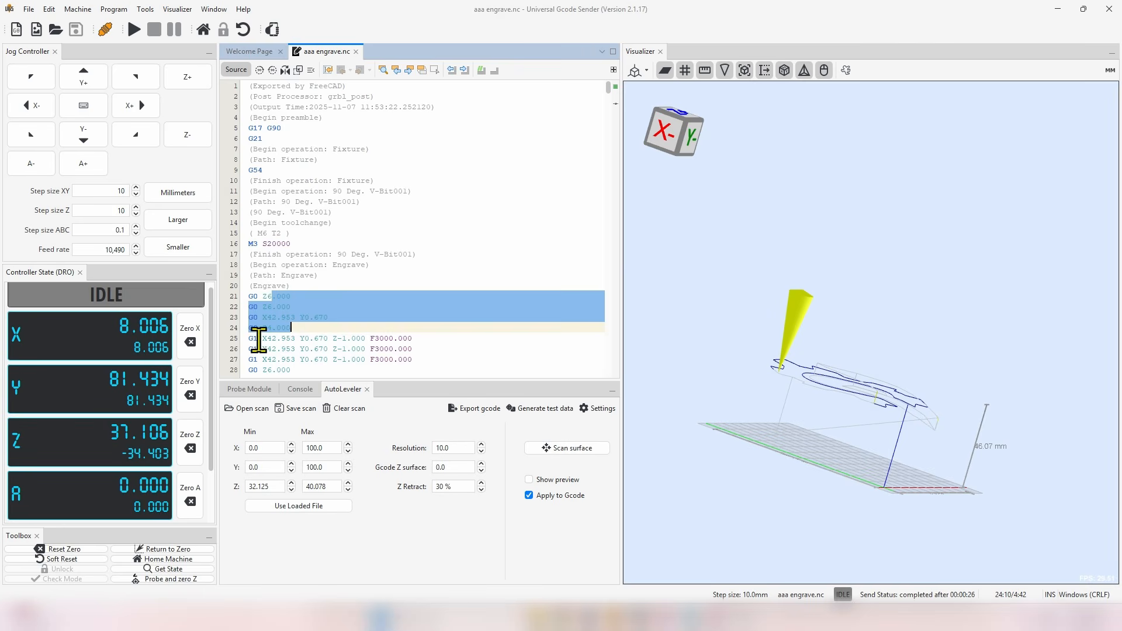
{"action": "left_click", "coordinate": [277, 339]}
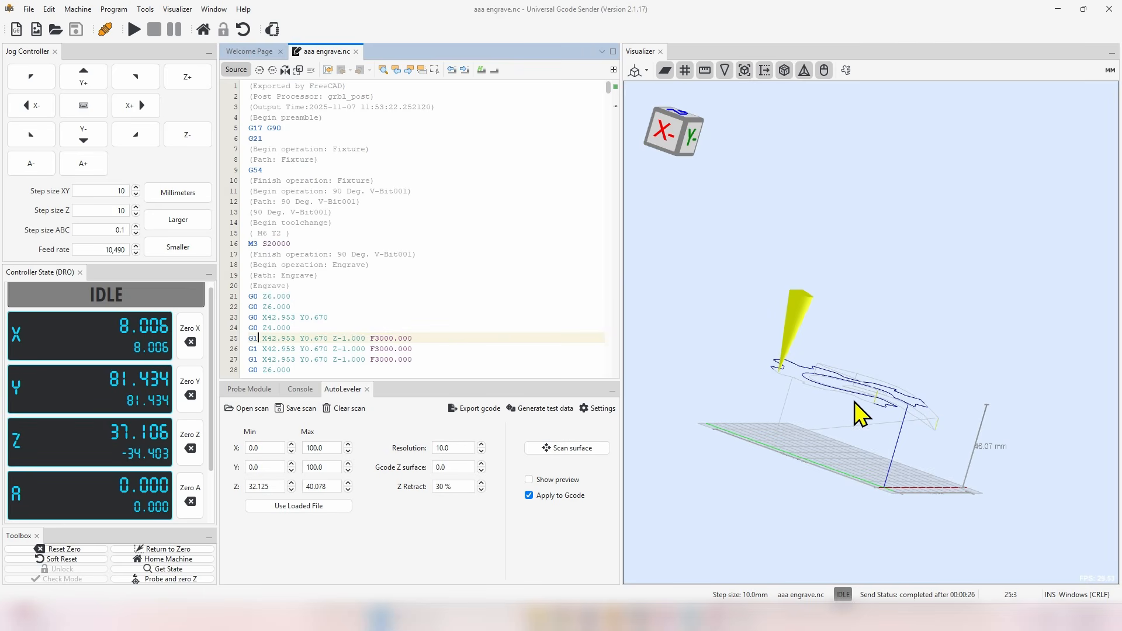
{"action": "left_click_drag", "start_coordinate": [861, 415], "coordinate": [848, 421]}
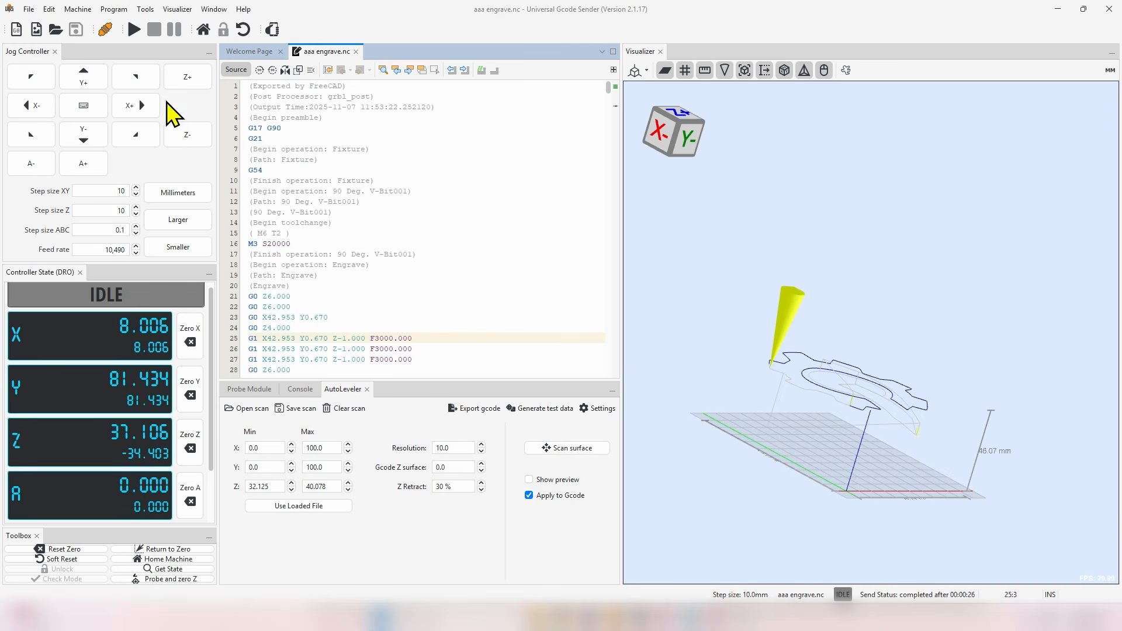
Step: Jog the tool up 10 mm in Z and 40 mm in the positive Y direction, away from the engraving
{"action": "left_click", "coordinate": [186, 82]}
{"action": "left_click", "coordinate": [88, 84]}
{"action": "left_click", "coordinate": [88, 83]}
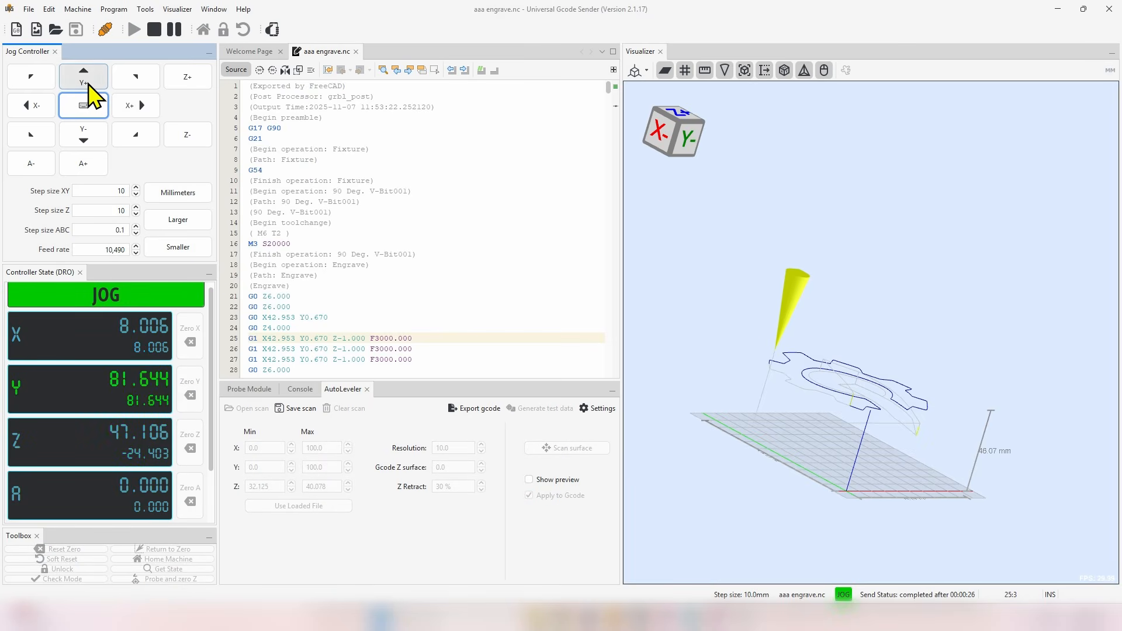
{"action": "left_click", "coordinate": [87, 83]}
{"action": "left_click", "coordinate": [88, 83]}
{"action": "left_click_drag", "start_coordinate": [797, 484], "coordinate": [845, 494]}
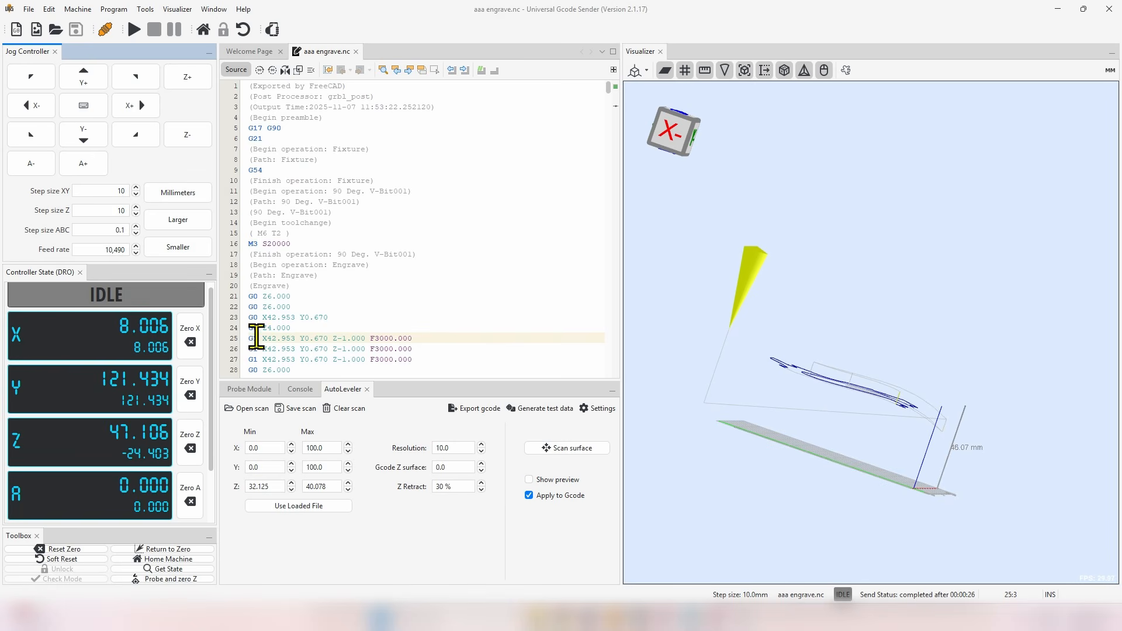
Step: Delete the two G0 Z6.000 lines and the G0 Z4.000 line at the start of the Engrave operation
{"action": "left_click", "coordinate": [263, 295]}
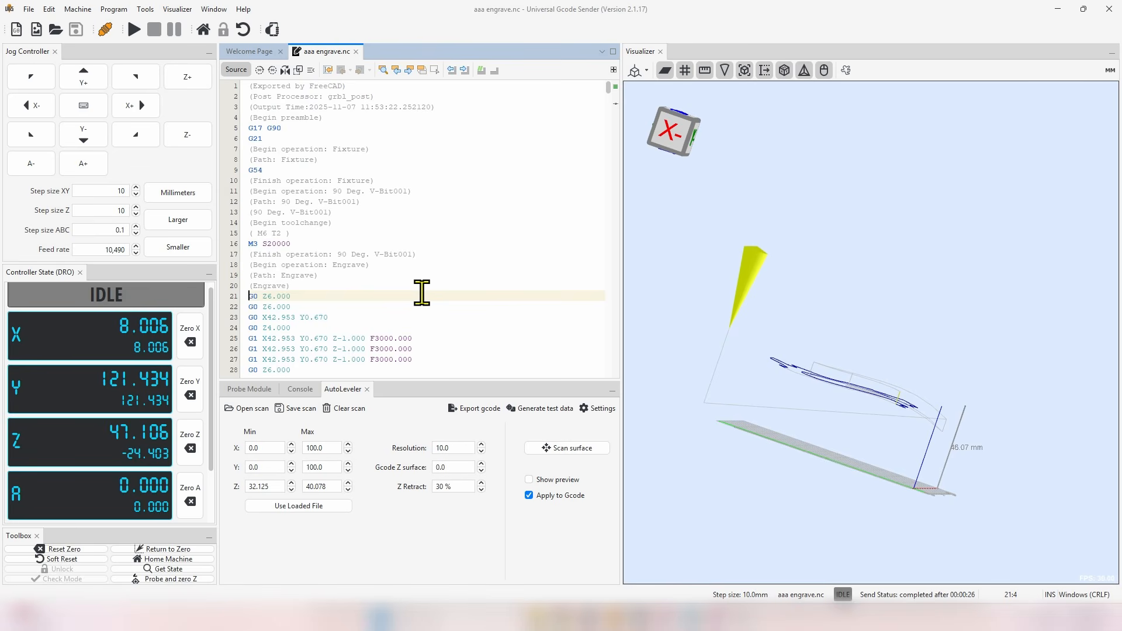
{"action": "key", "text": "shift+Down"}
{"action": "key", "text": "shift+Down"}
{"action": "key", "text": "Delete"}
{"action": "key", "text": "Down"}
{"action": "key", "text": "shift+Down"}
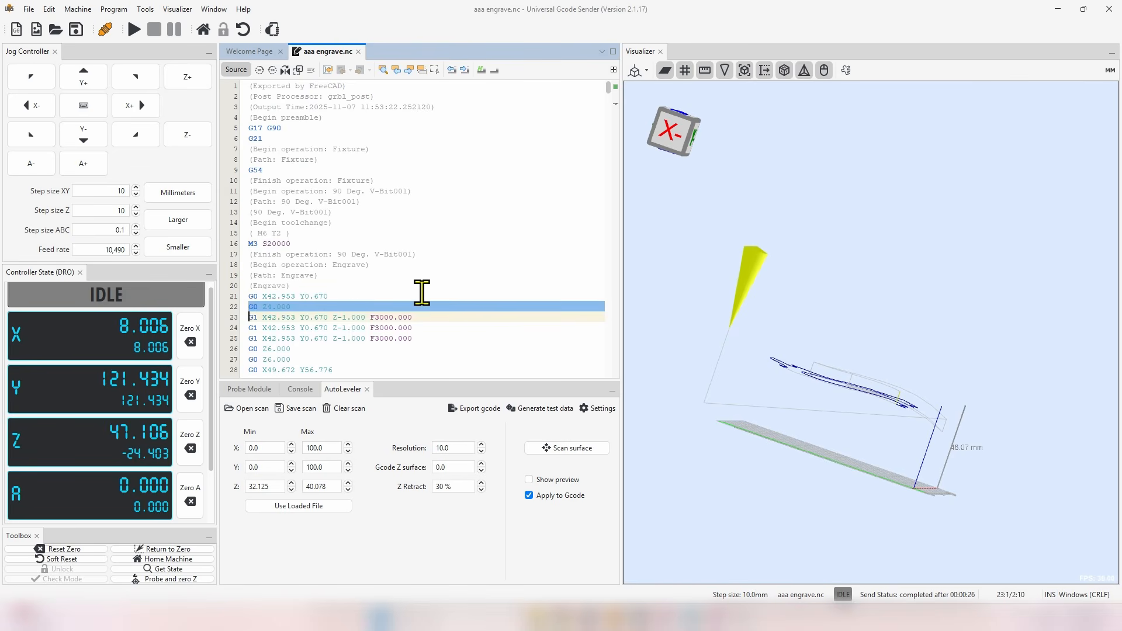
{"action": "key", "text": "Delete"}
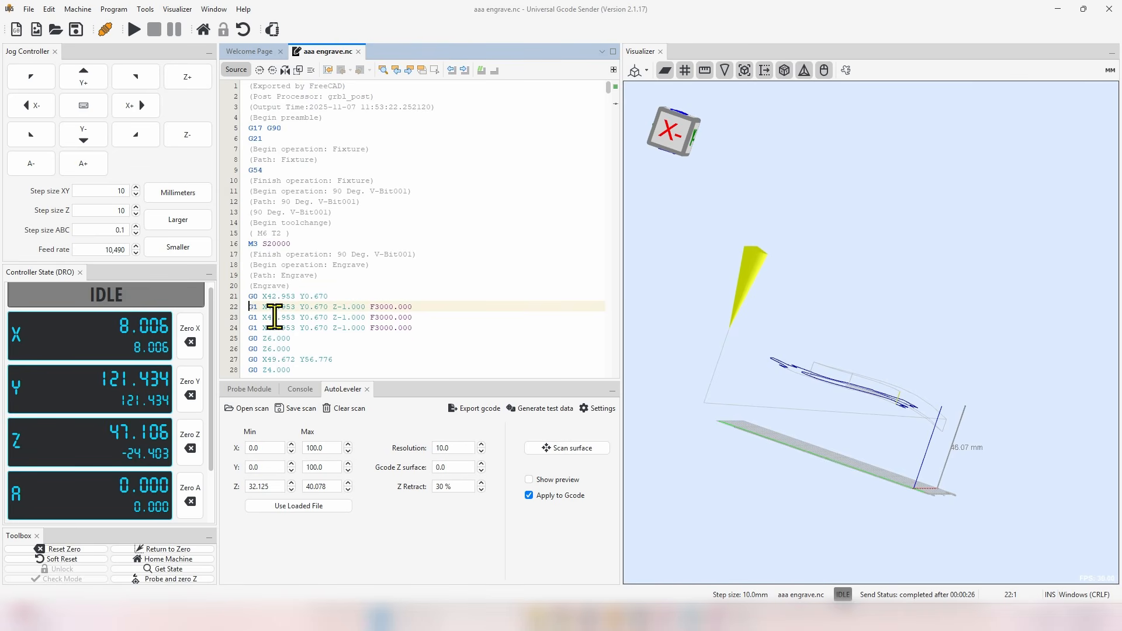
Step: Compare the X and Y coordinates of the first G0 move with those of the following G1 plunge move
{"action": "left_click_drag", "start_coordinate": [263, 297], "coordinate": [338, 297]}
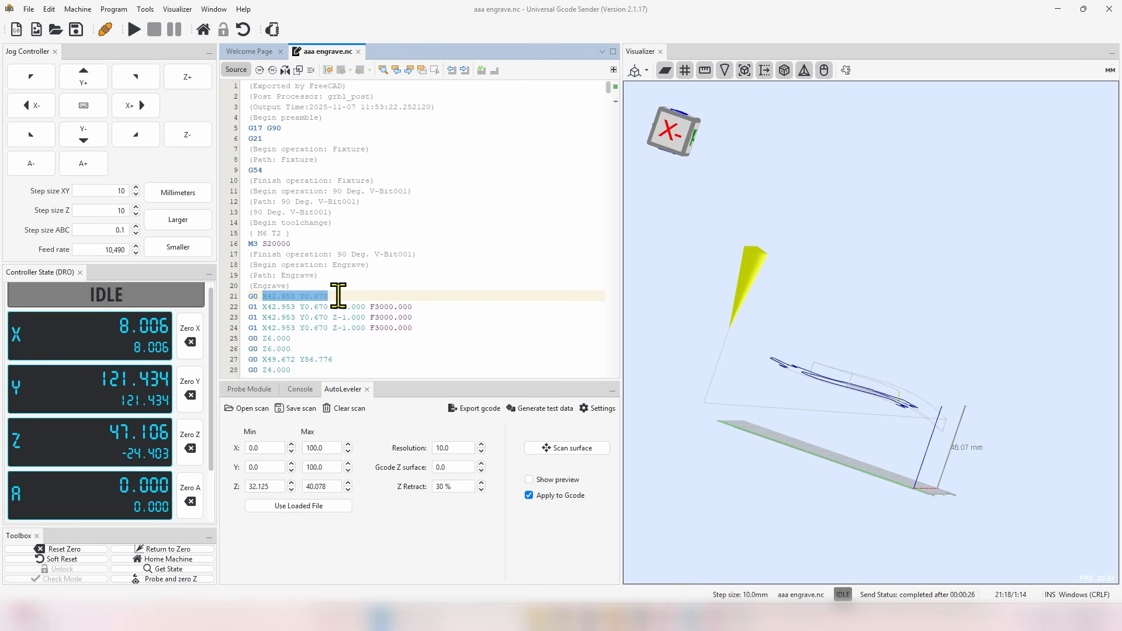
{"action": "left_click", "coordinate": [338, 296]}
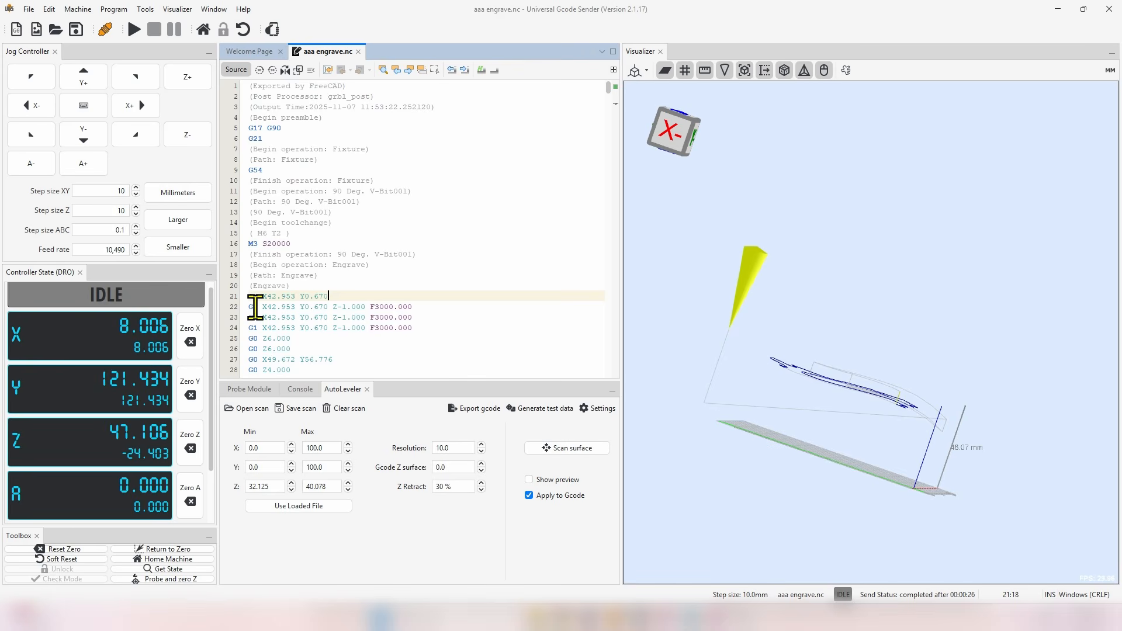
{"action": "left_click_drag", "start_coordinate": [253, 306], "coordinate": [331, 310]}
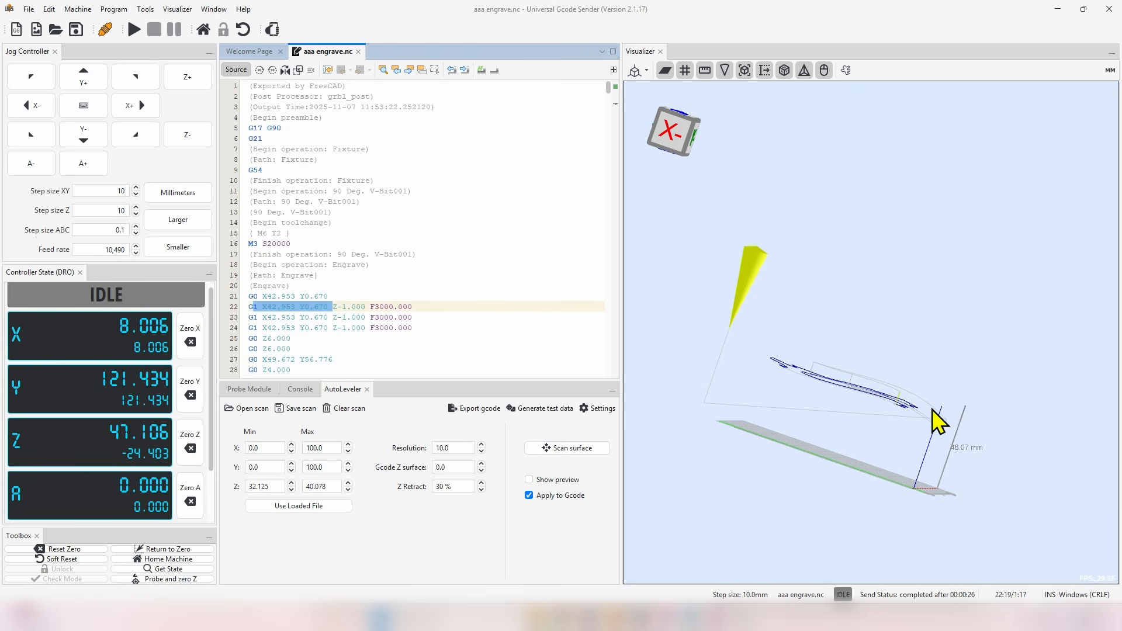
{"action": "left_click_drag", "start_coordinate": [324, 297], "coordinate": [329, 297]}
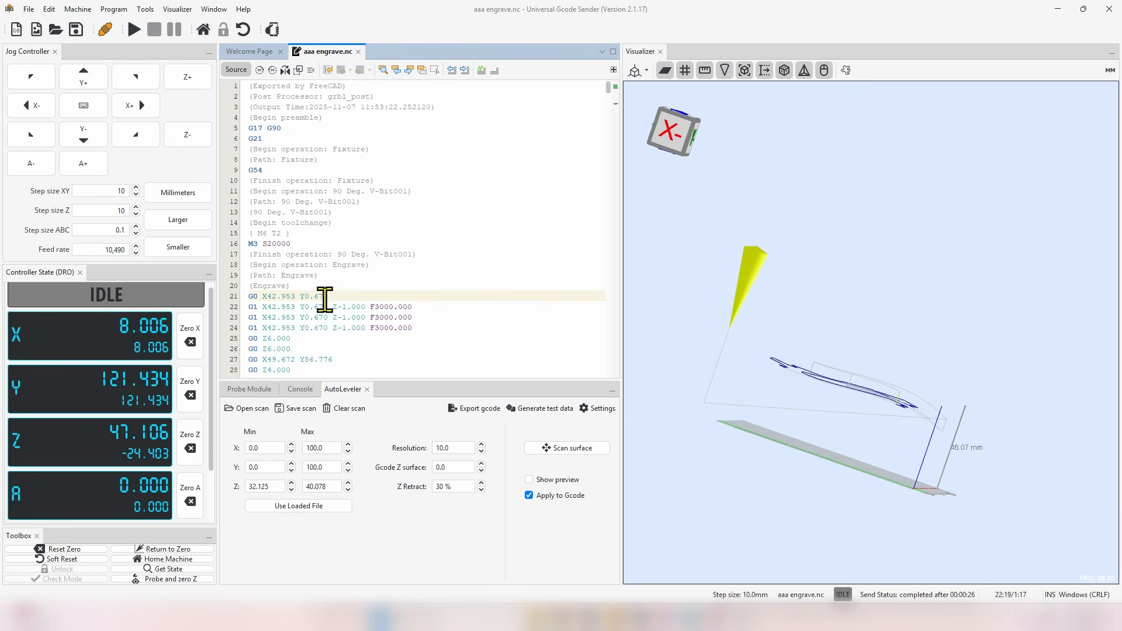
{"action": "left_click", "coordinate": [382, 288]}
{"action": "left_click", "coordinate": [362, 295]}
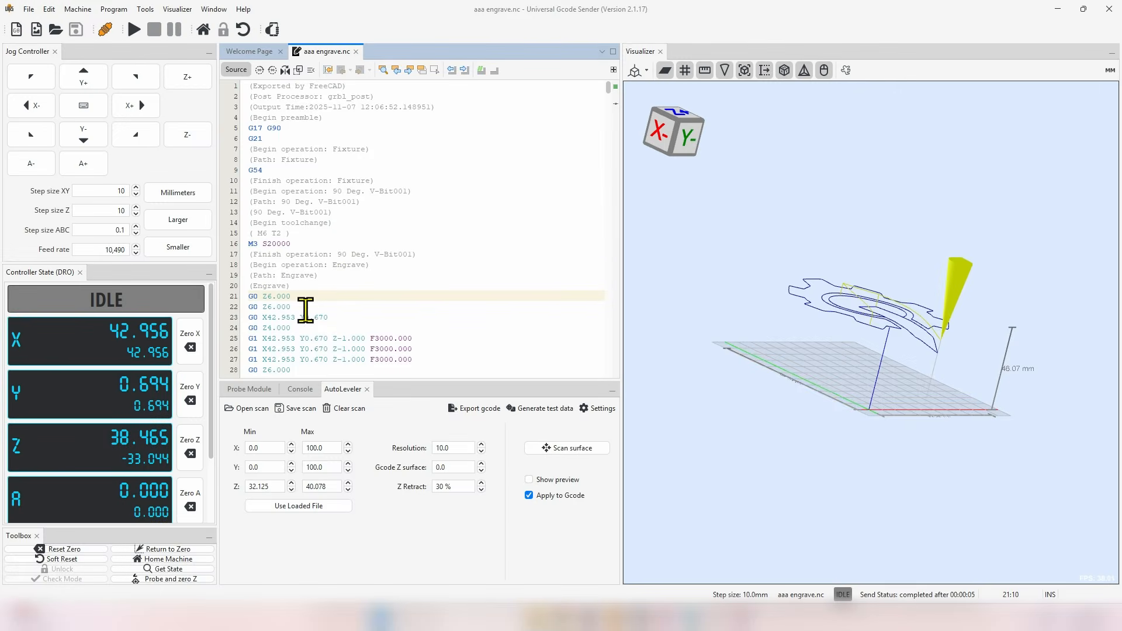
Step: Close the Visualizer and export the autoleveled G-code to the probing folder as aaa engrave-autoleveled.gcode
{"action": "scroll", "coordinate": [362, 295], "scroll_direction": "down", "scroll_amount": 2}
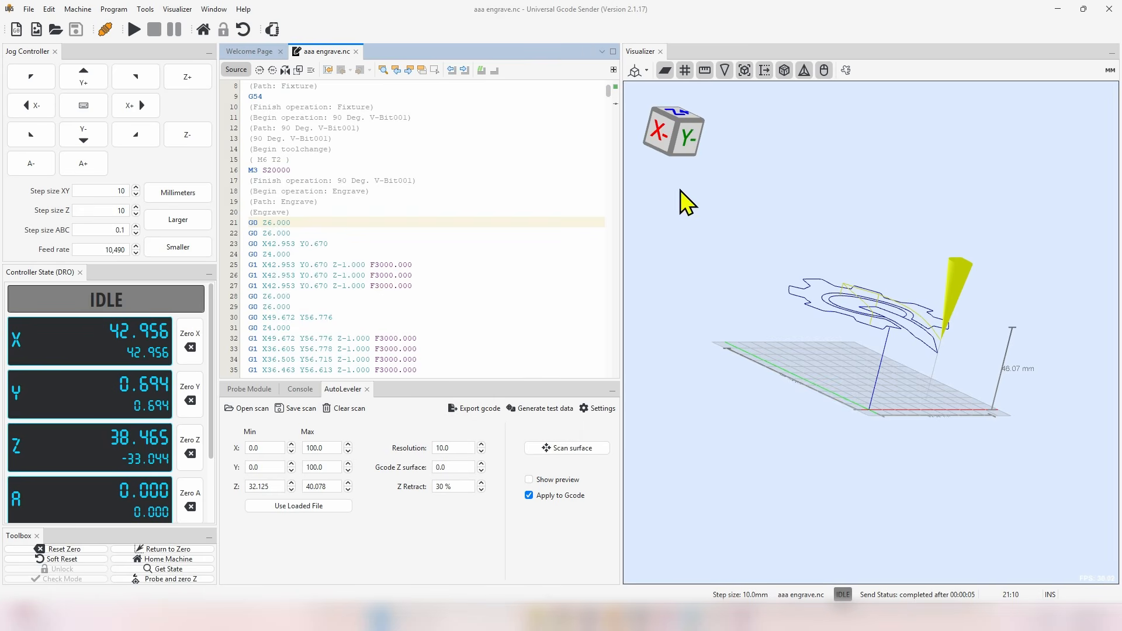
{"action": "left_click", "coordinate": [661, 51]}
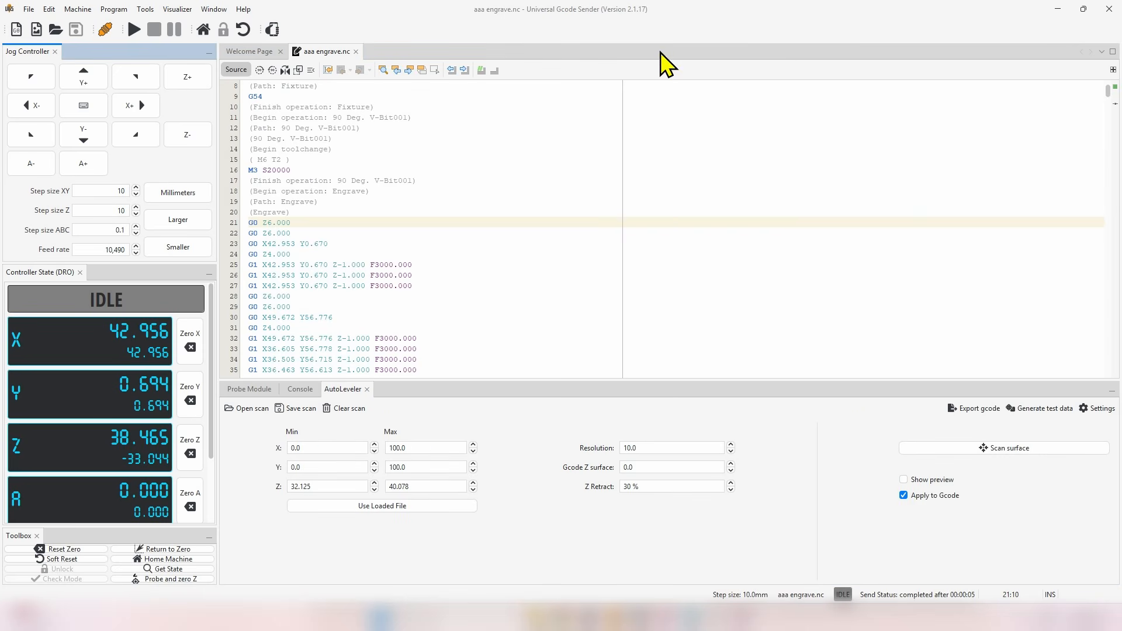
{"action": "left_click", "coordinate": [973, 410]}
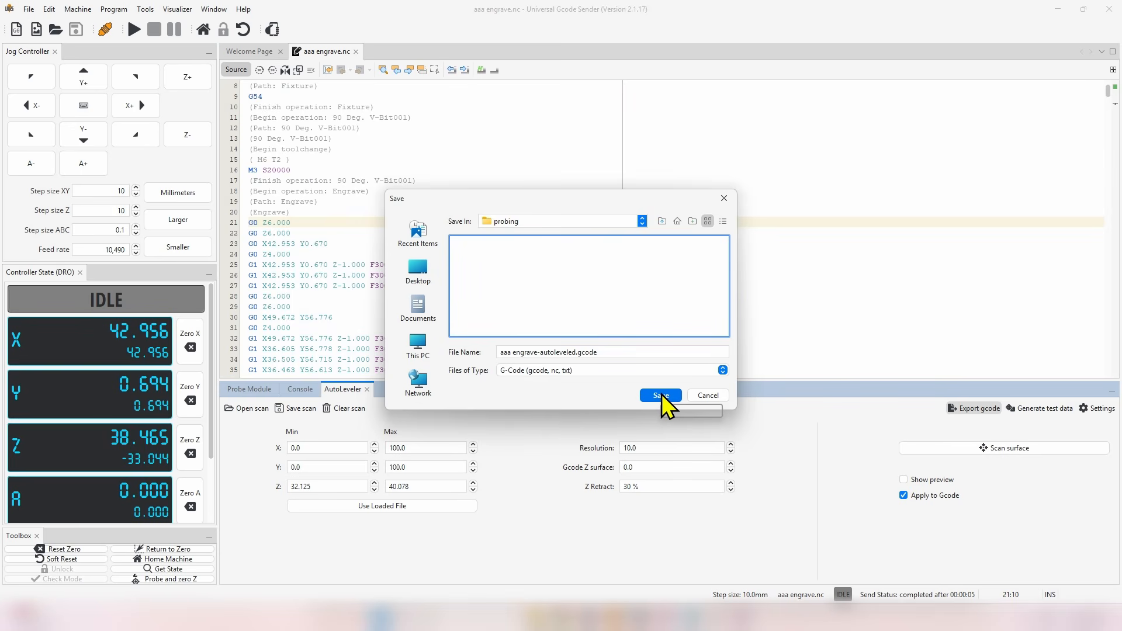
{"action": "left_click", "coordinate": [661, 396]}
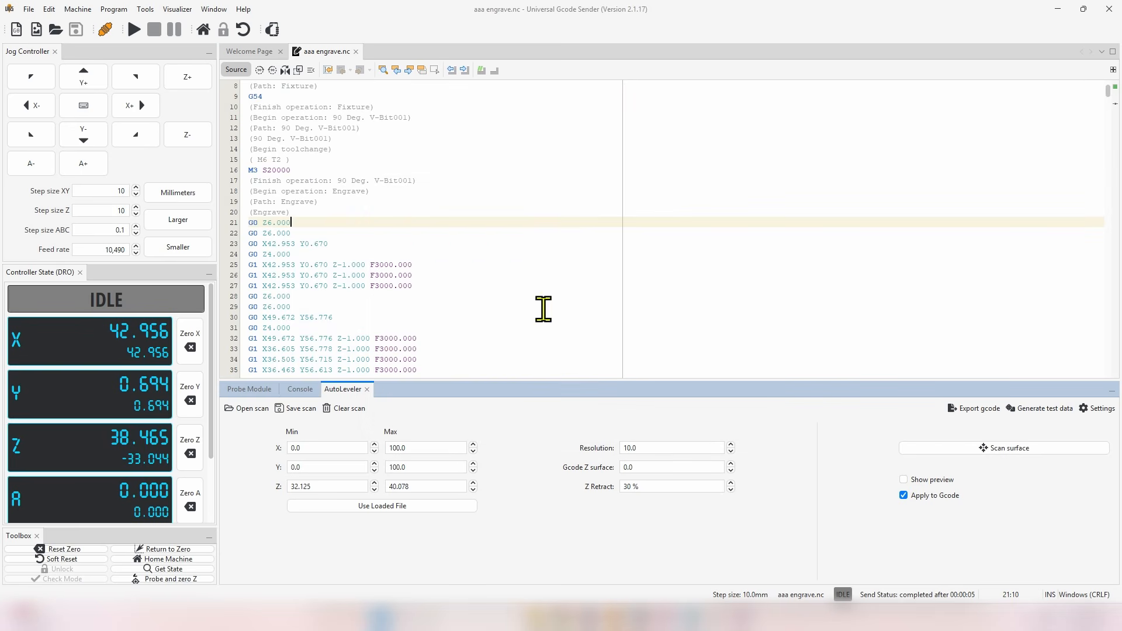
Step: Close the original aaa engrave.nc file and replace the AutoLeveler view with the Visualizer
{"action": "left_click", "coordinate": [356, 51]}
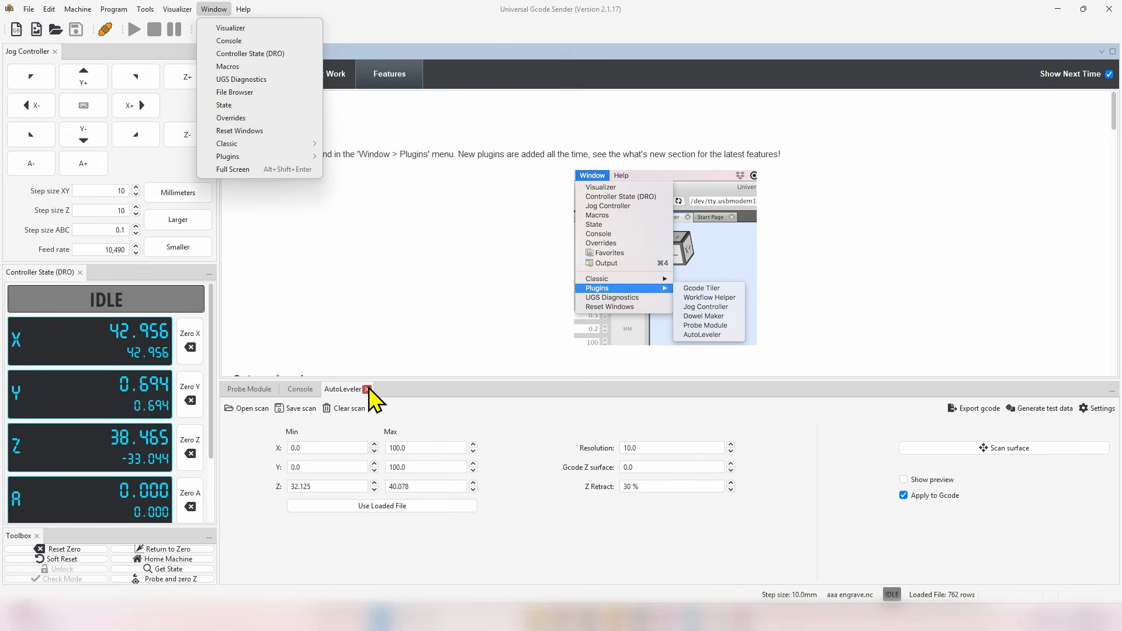
{"action": "left_click", "coordinate": [367, 390]}
{"action": "left_click", "coordinate": [213, 9]}
{"action": "left_click", "coordinate": [245, 27]}
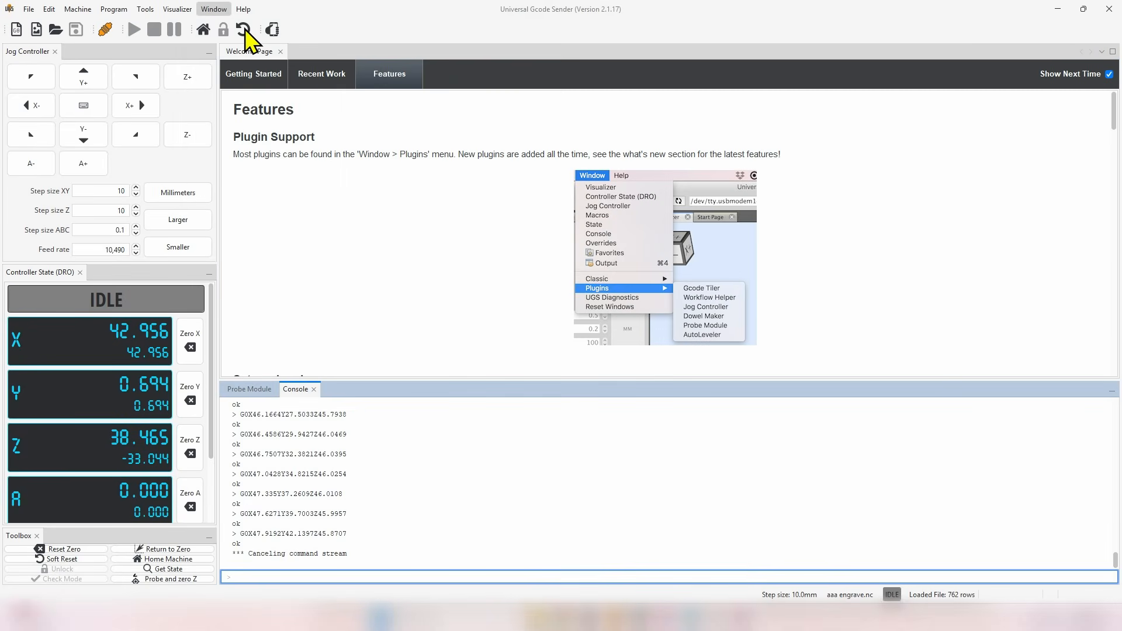
Step: Open aaa engrave-autoleveled.gcode and inspect its height-corrected toolpath from the opposite side
{"action": "left_click", "coordinate": [43, 26]}
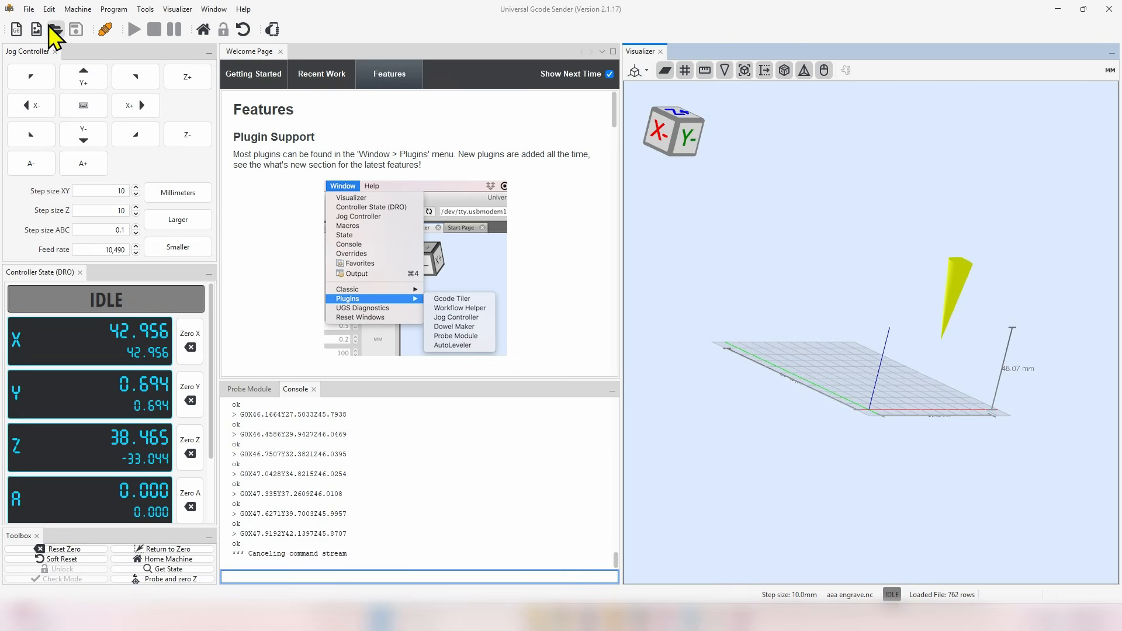
{"action": "scroll", "coordinate": [868, 345], "scroll_direction": "up", "scroll_amount": 3}
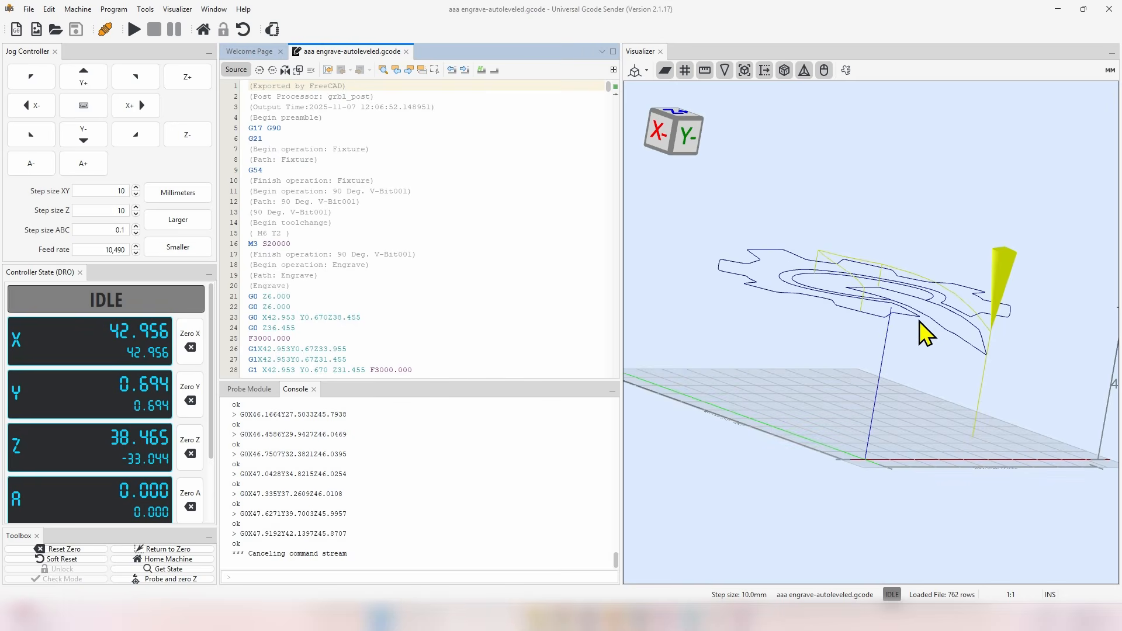
{"action": "left_click_drag", "start_coordinate": [875, 344], "coordinate": [768, 337]}
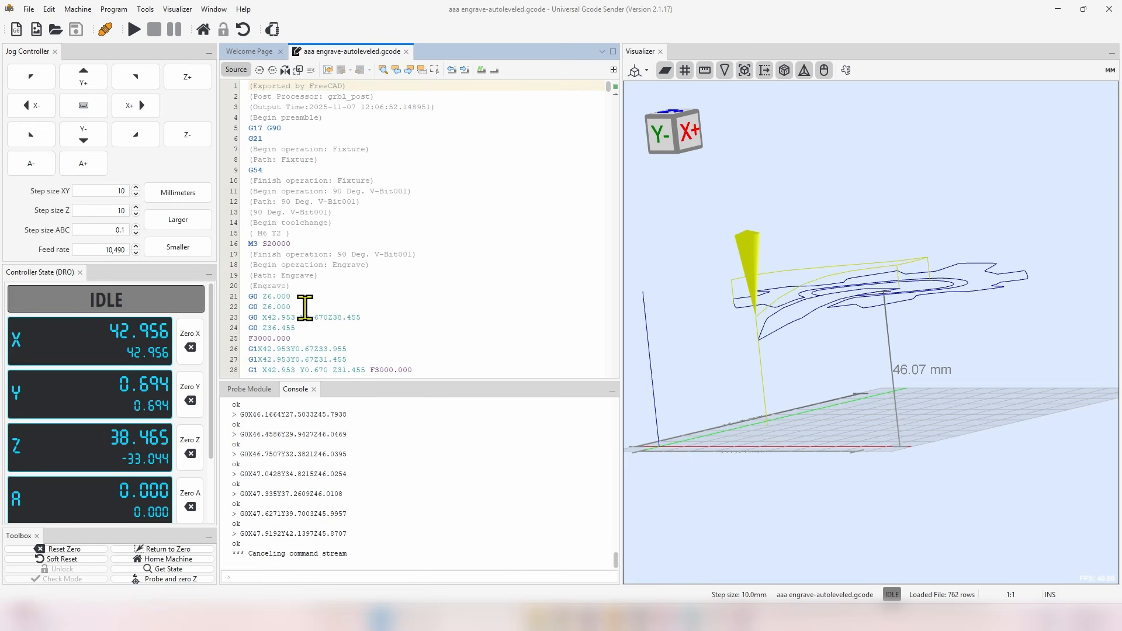
Step: Delete the two G0 Z6.000 lines at the start of the Engrave operation in the autoleveled G-code
{"action": "left_click", "coordinate": [328, 298]}
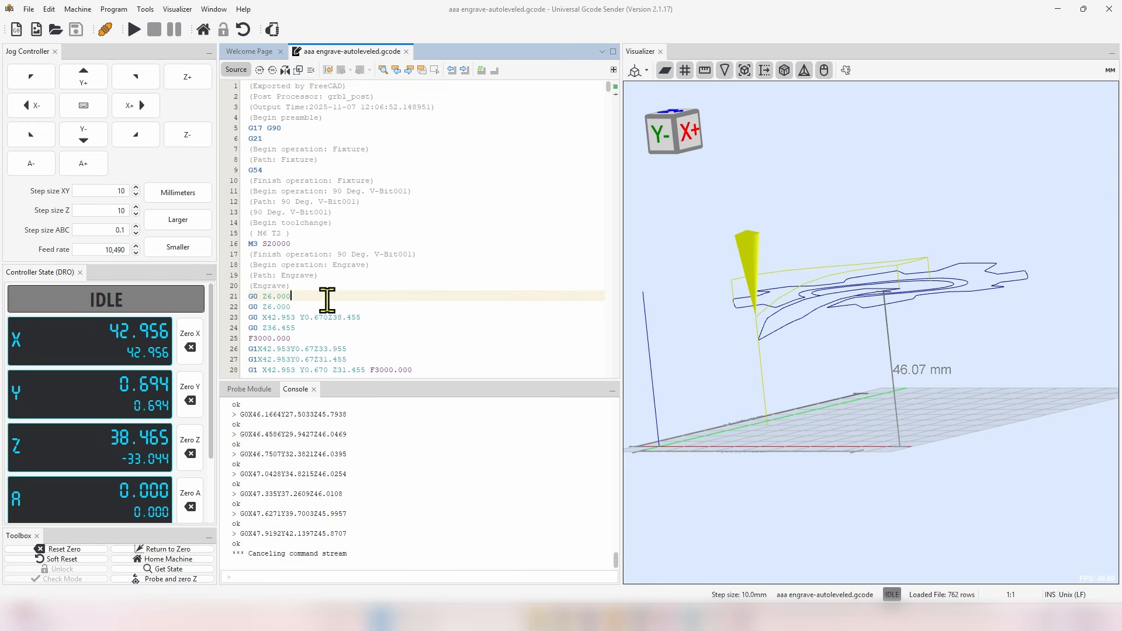
{"action": "key", "text": "shift+Down"}
{"action": "key", "text": "shift+Down"}
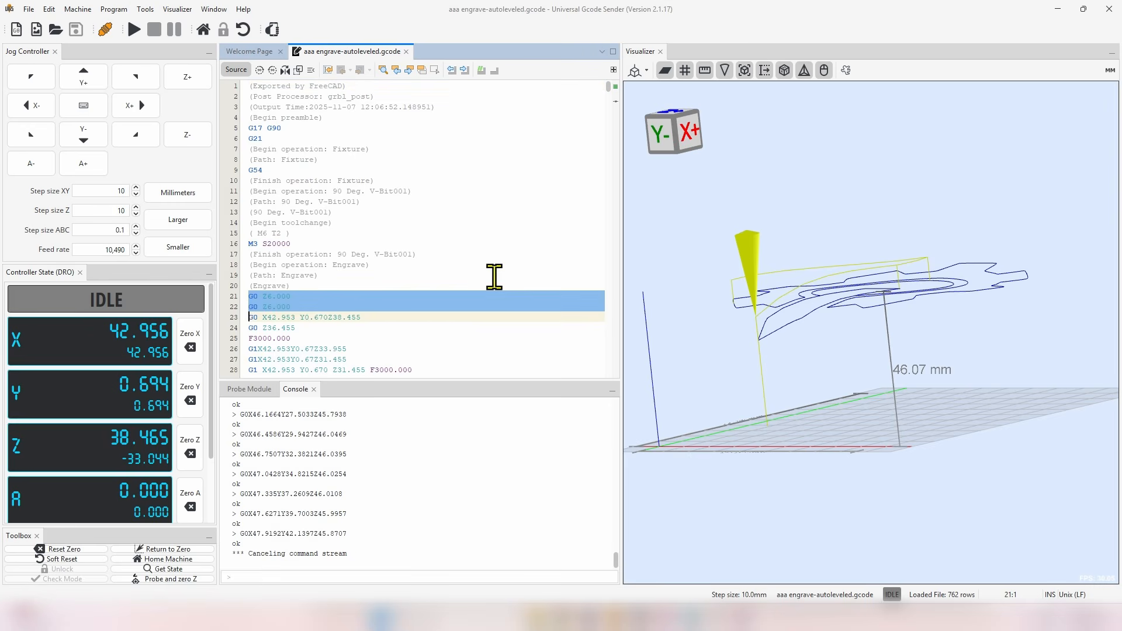
{"action": "key", "text": "Delete"}
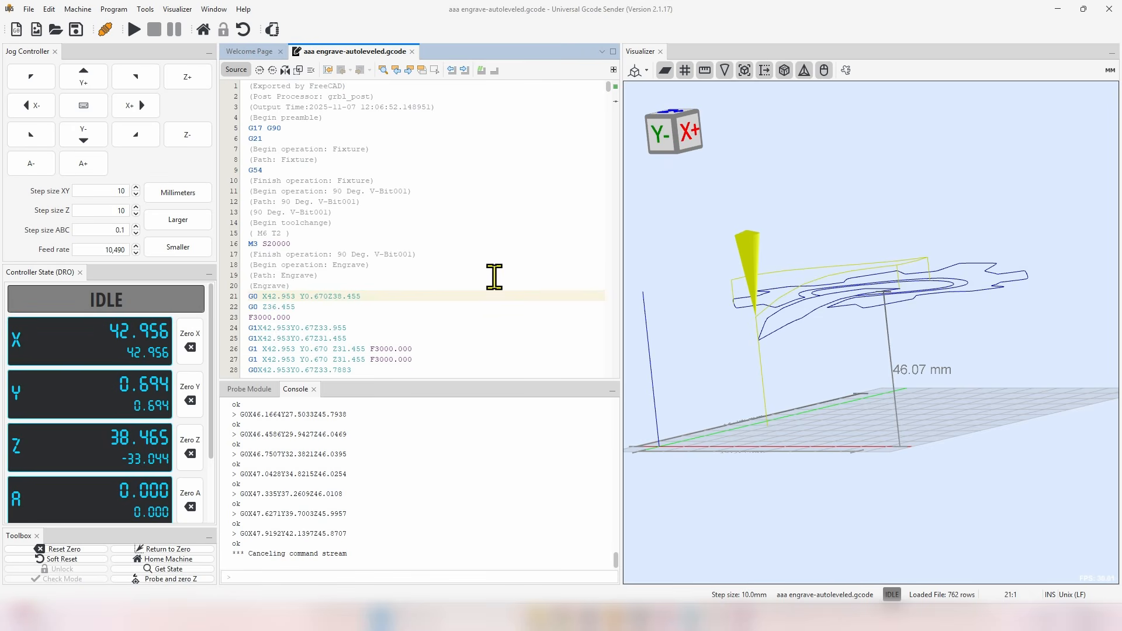
{"action": "left_click", "coordinate": [533, 264]}
{"action": "left_click_drag", "start_coordinate": [776, 326], "coordinate": [443, 255]}
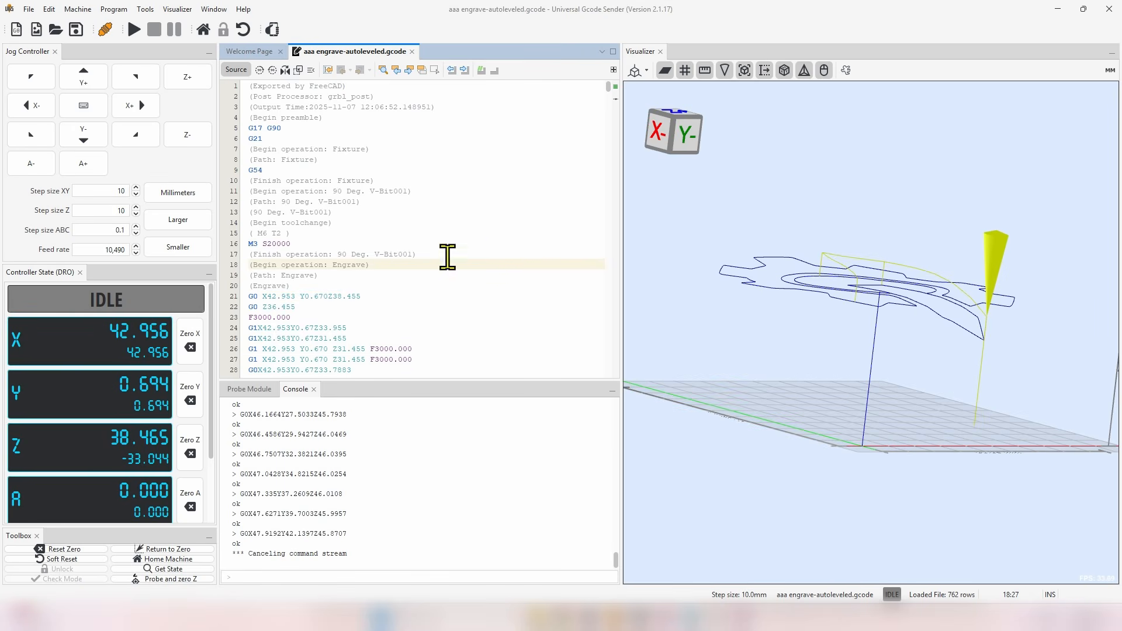
Step: Save the edited autoleveled G-code and inspect the updated toolpath from several angles
{"action": "left_click", "coordinate": [363, 234]}
{"action": "key", "text": "ctrl+s"}
{"action": "left_click_drag", "start_coordinate": [967, 353], "coordinate": [830, 368]}
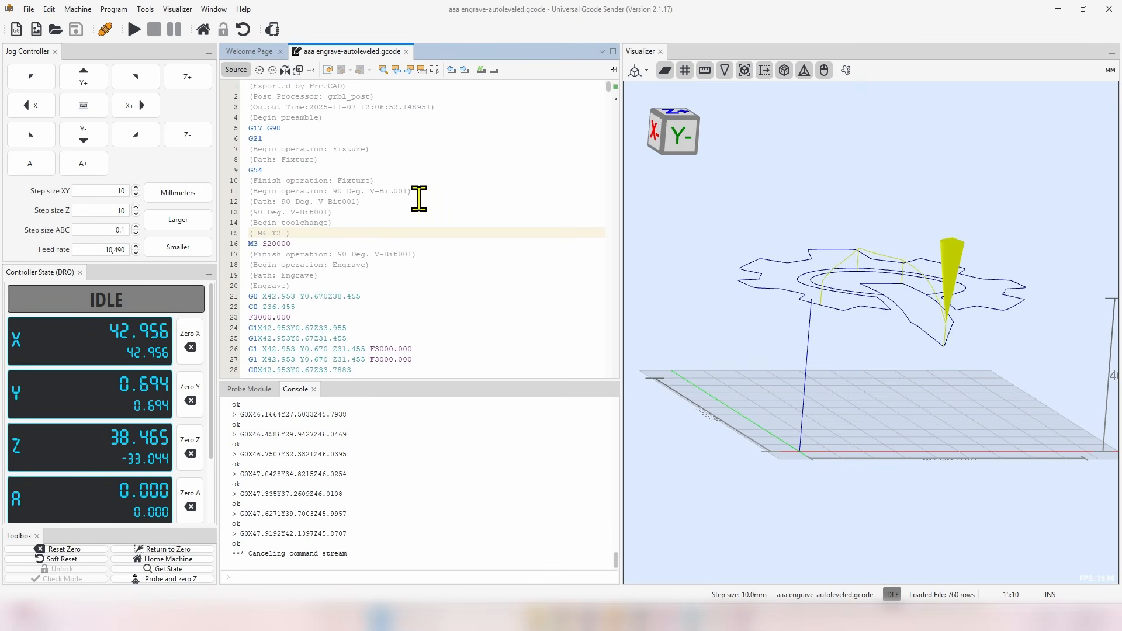
{"action": "left_click_drag", "start_coordinate": [702, 296], "coordinate": [855, 333]}
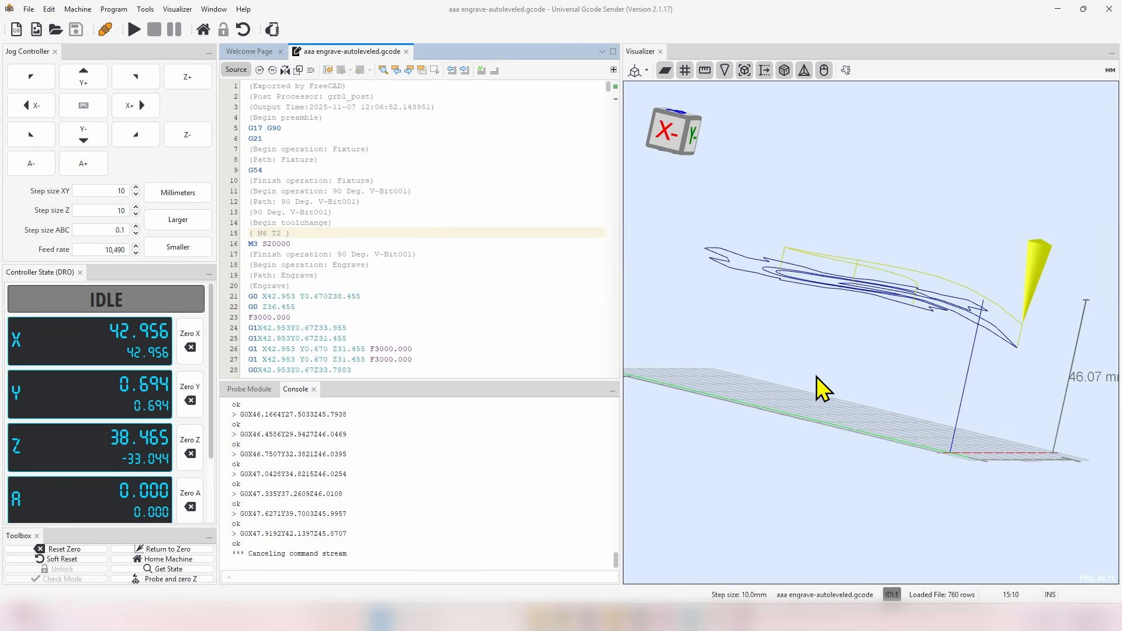